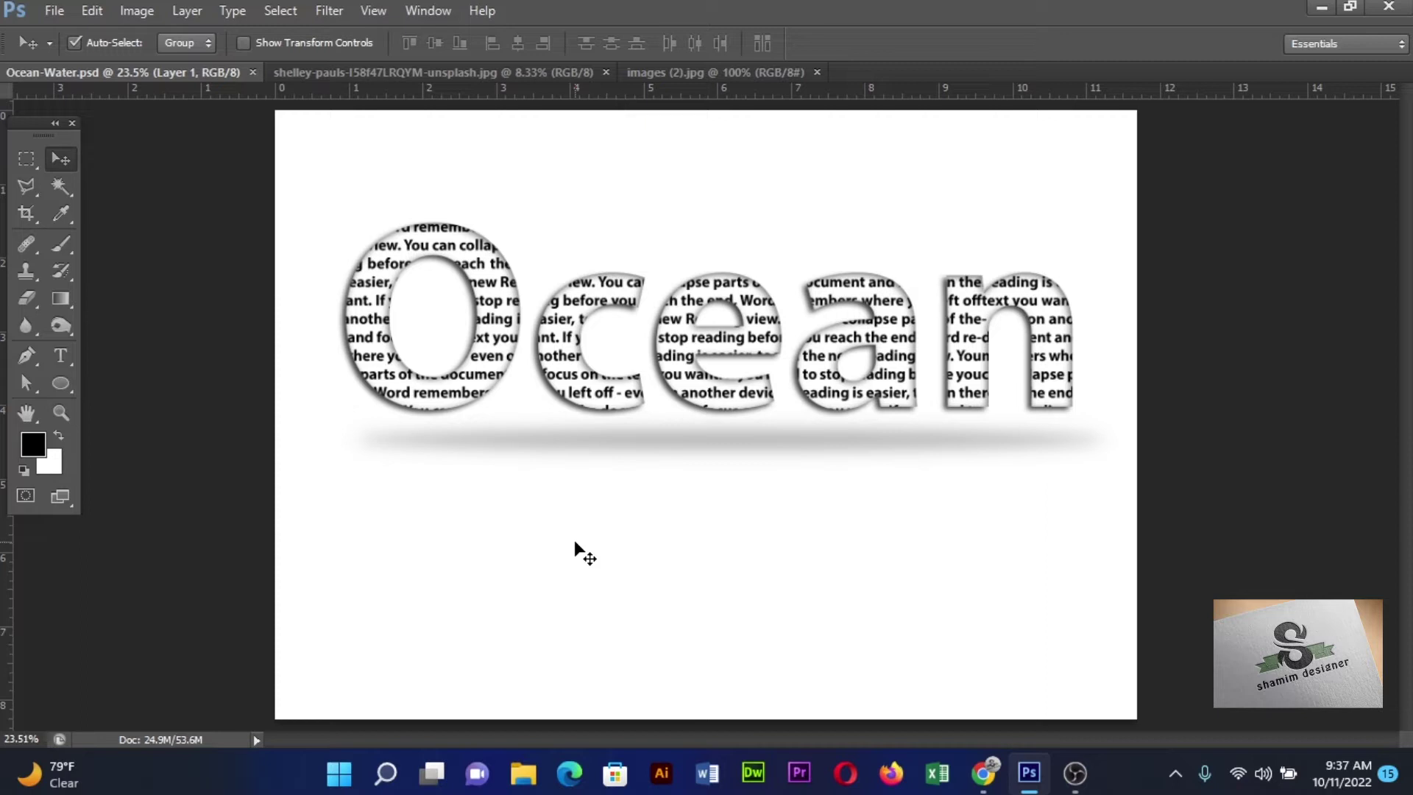
Preview the apple and burger documents, ending on the shelley-pauls apple photo
{"action": "left_click", "coordinate": [445, 76]}
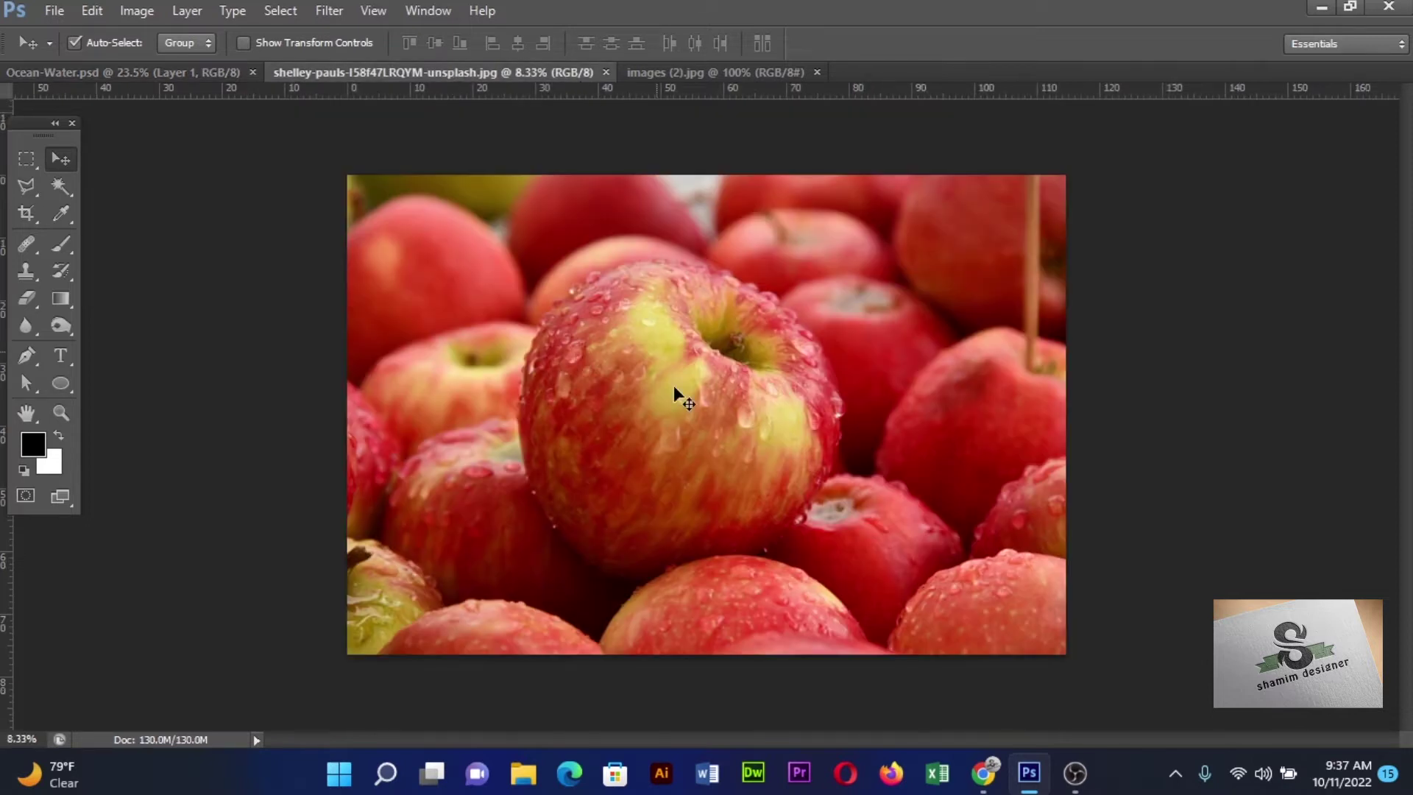
{"action": "left_click", "coordinate": [700, 75]}
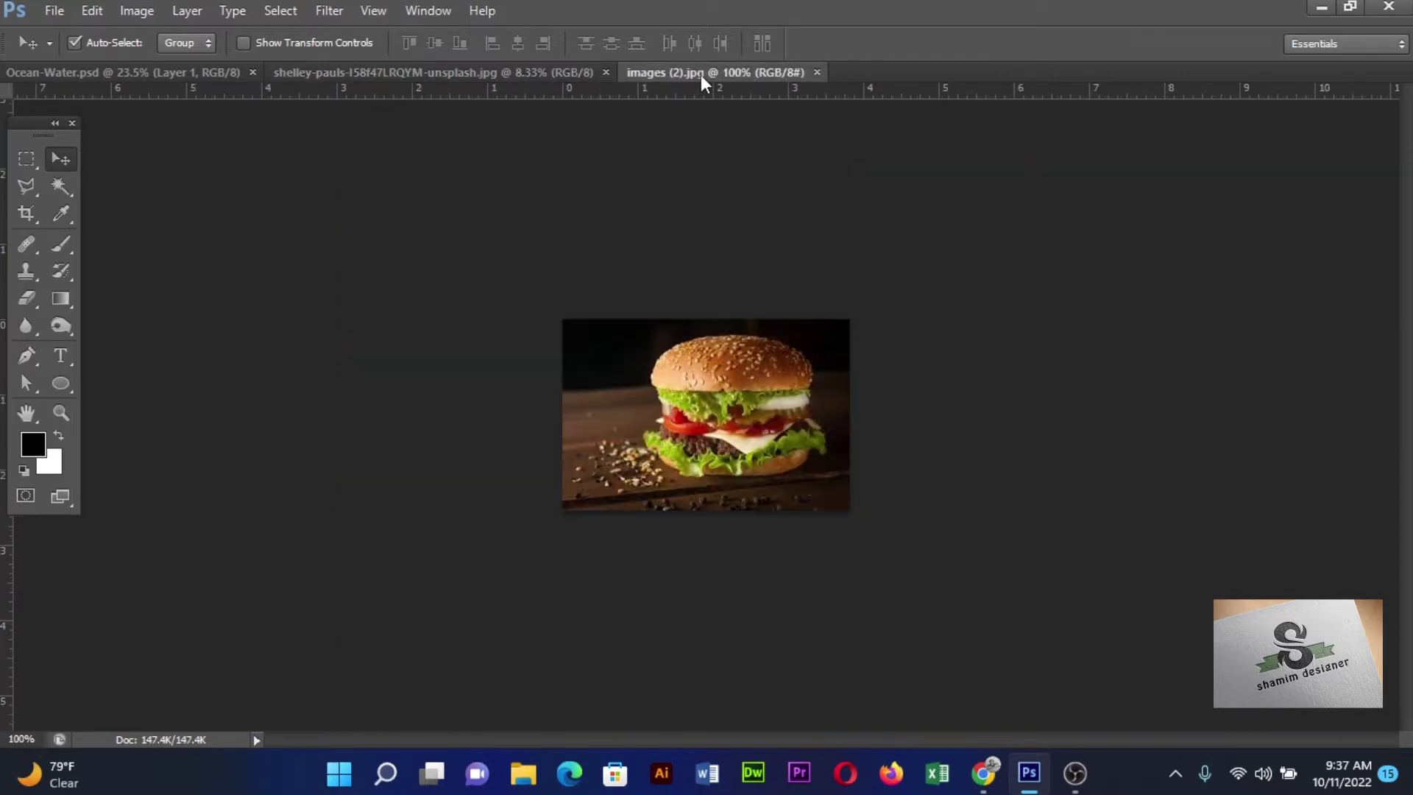
{"action": "left_click", "coordinate": [564, 75]}
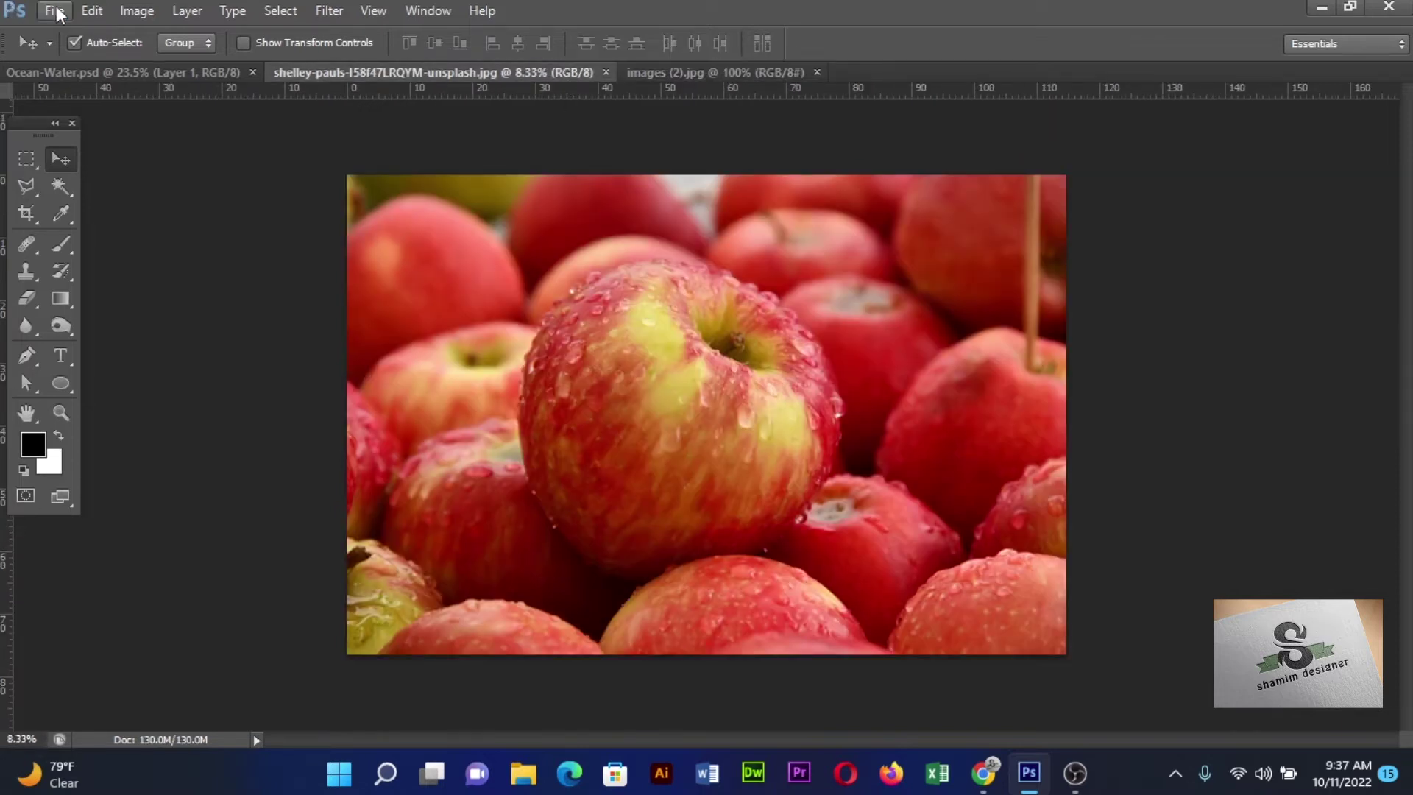
Create an 800 x 600 Web-preset document named 'masking' and fit it to the window
{"action": "left_click", "coordinate": [53, 11]}
{"action": "left_click", "coordinate": [59, 34]}
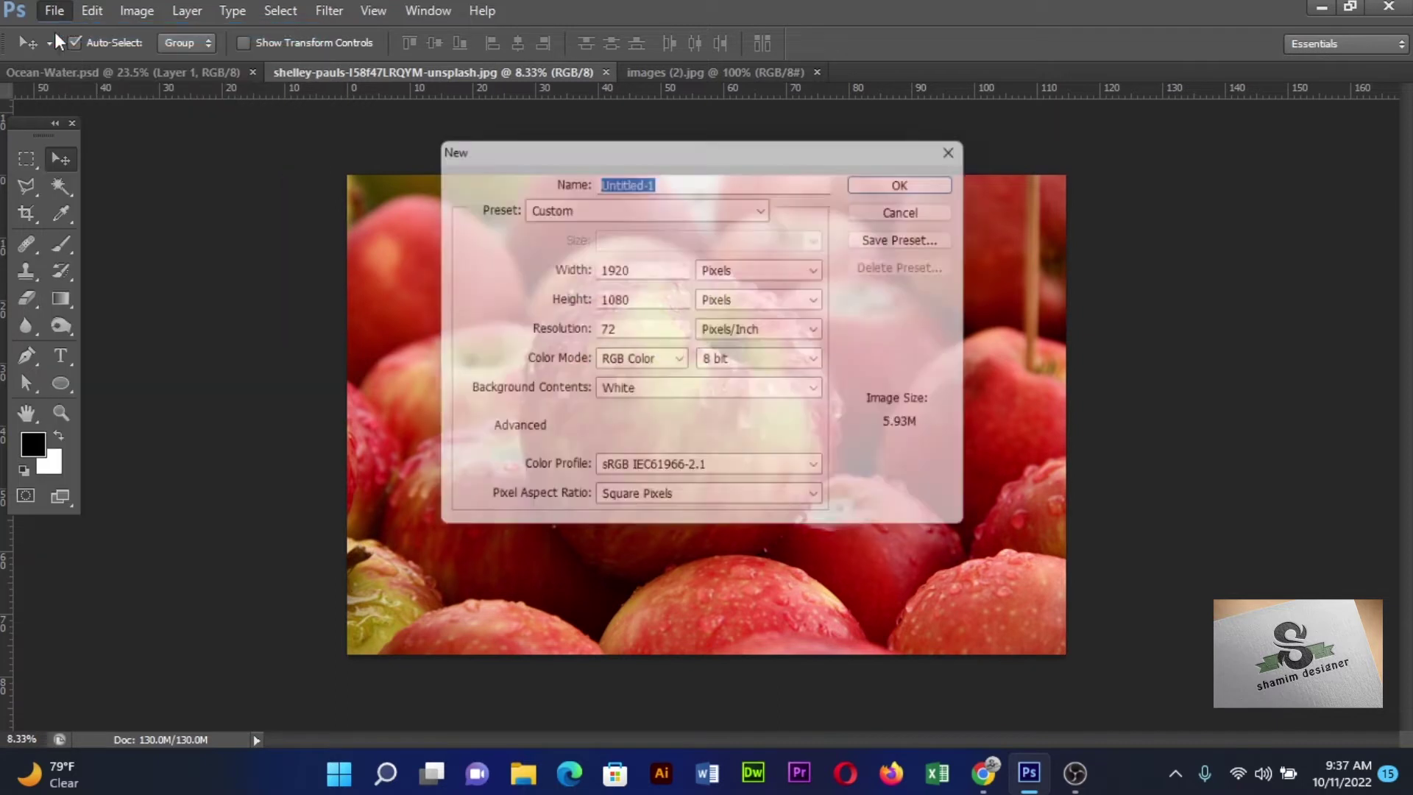
{"action": "left_click", "coordinate": [623, 209]}
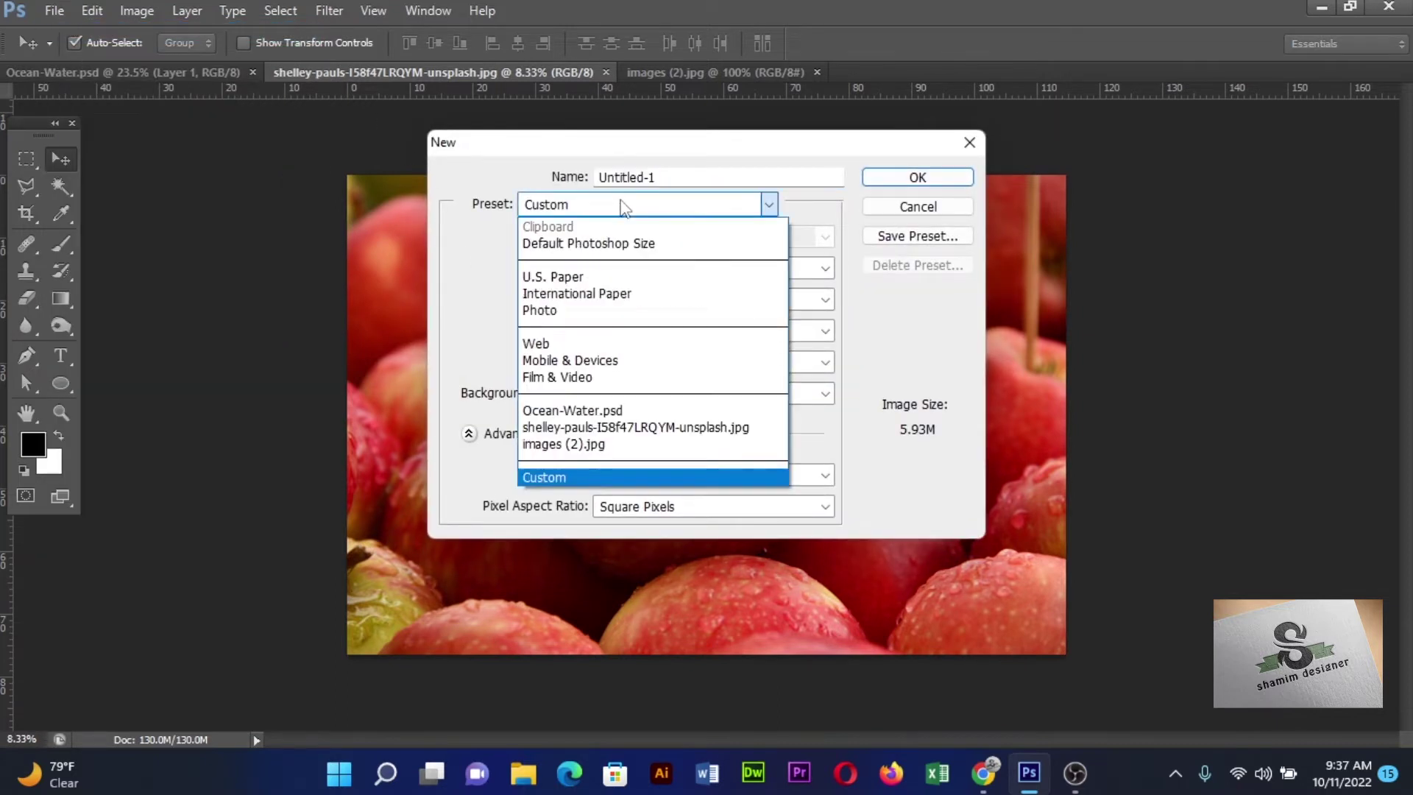
{"action": "left_click", "coordinate": [596, 344]}
{"action": "left_click_drag", "start_coordinate": [711, 177], "coordinate": [489, 180]}
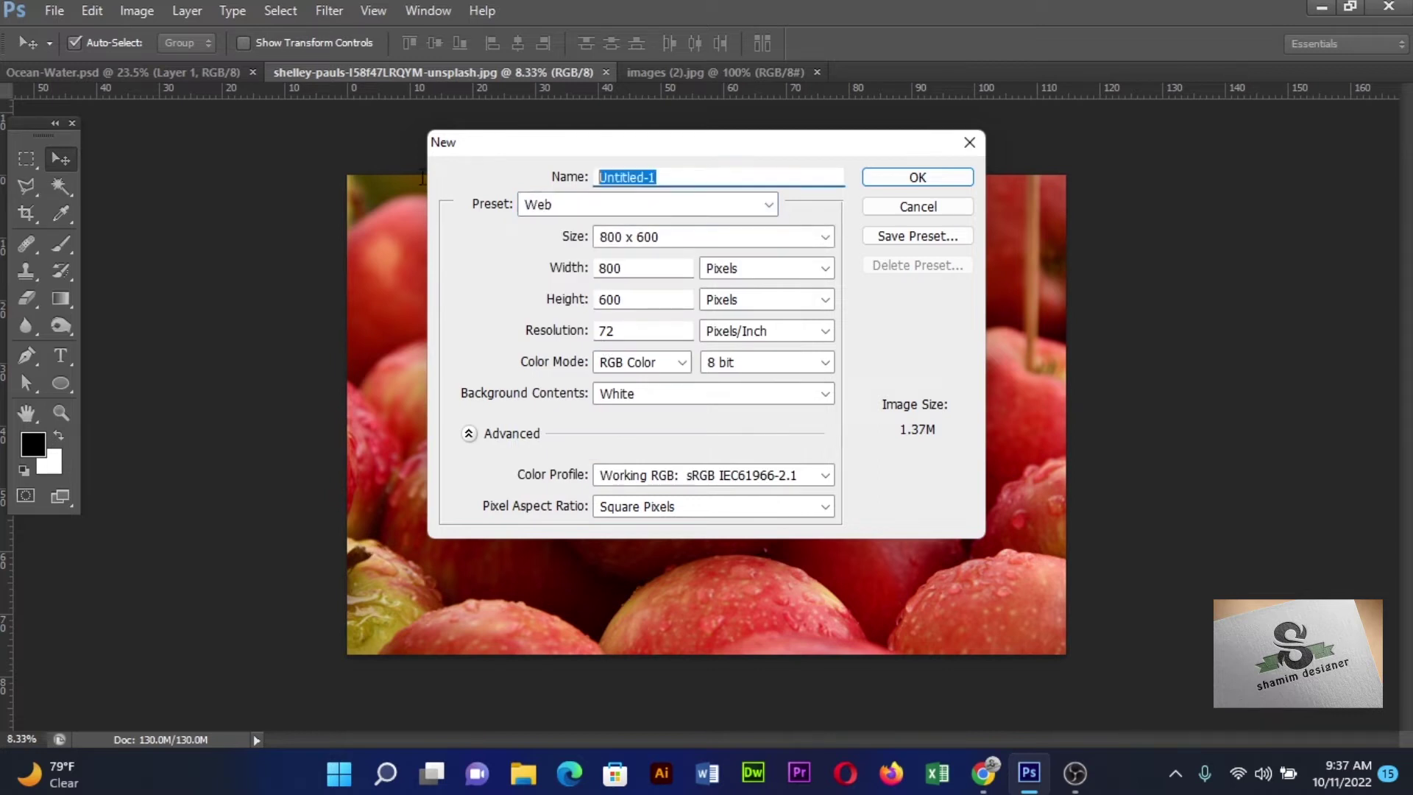
{"action": "type", "text": "masking"}
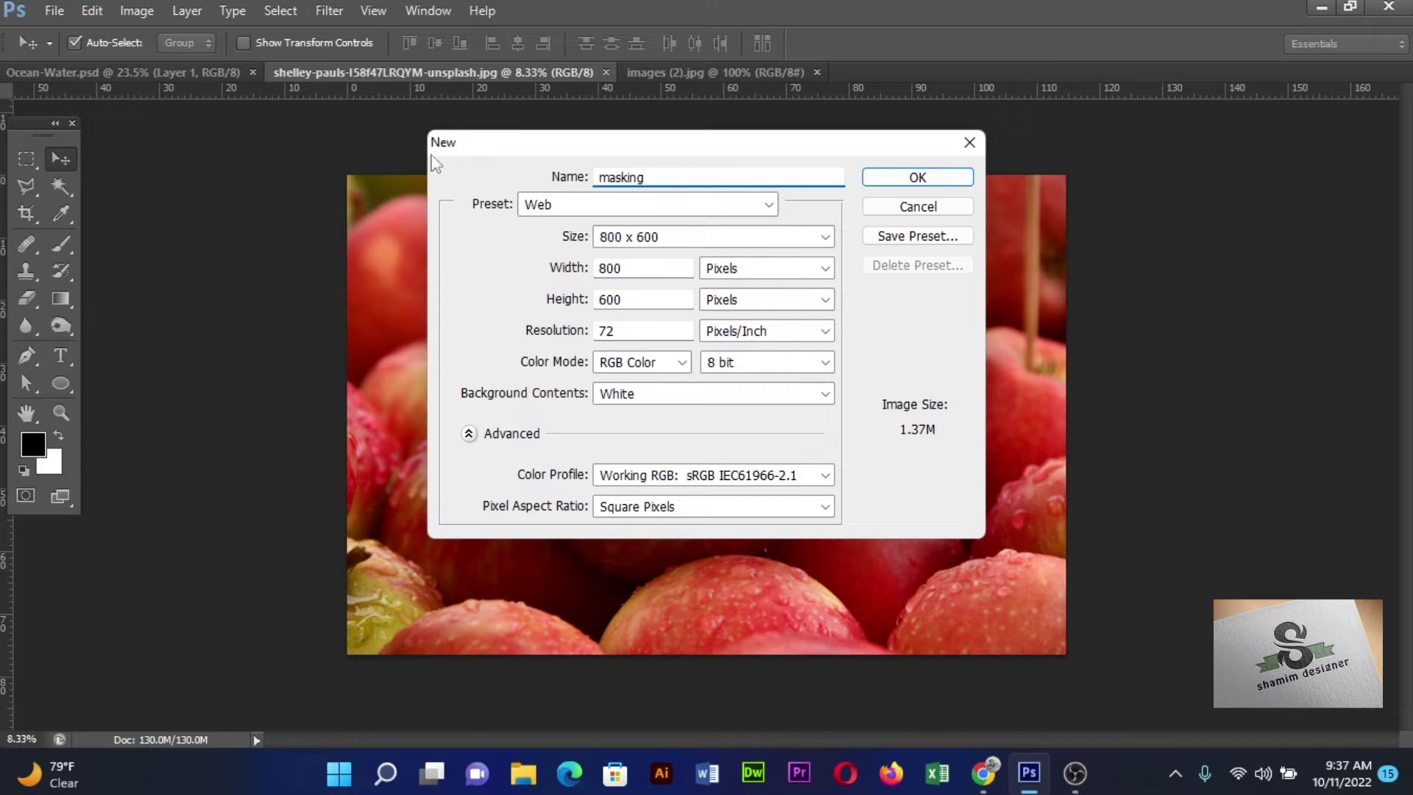
{"action": "left_click", "coordinate": [953, 179]}
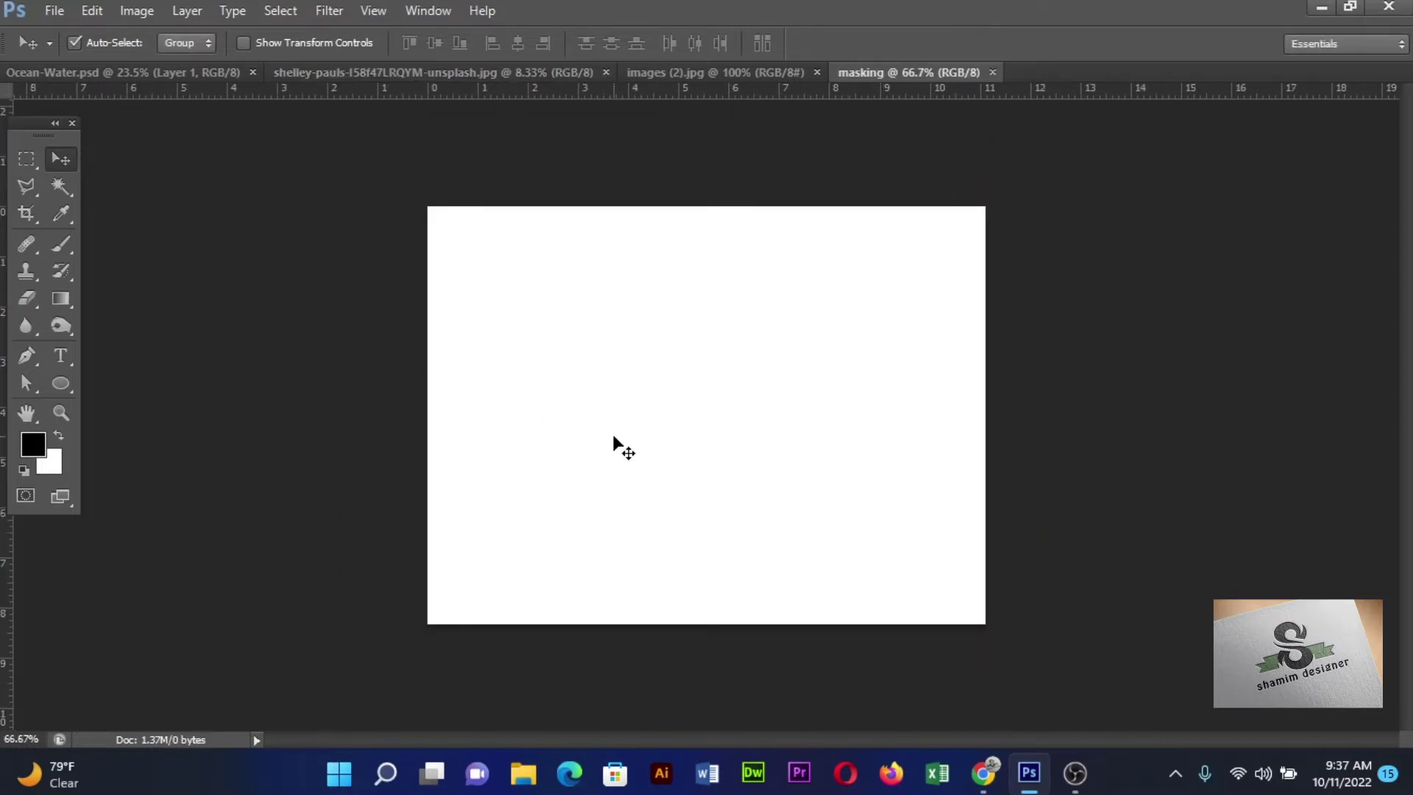
{"action": "key", "text": "ctrl+0"}
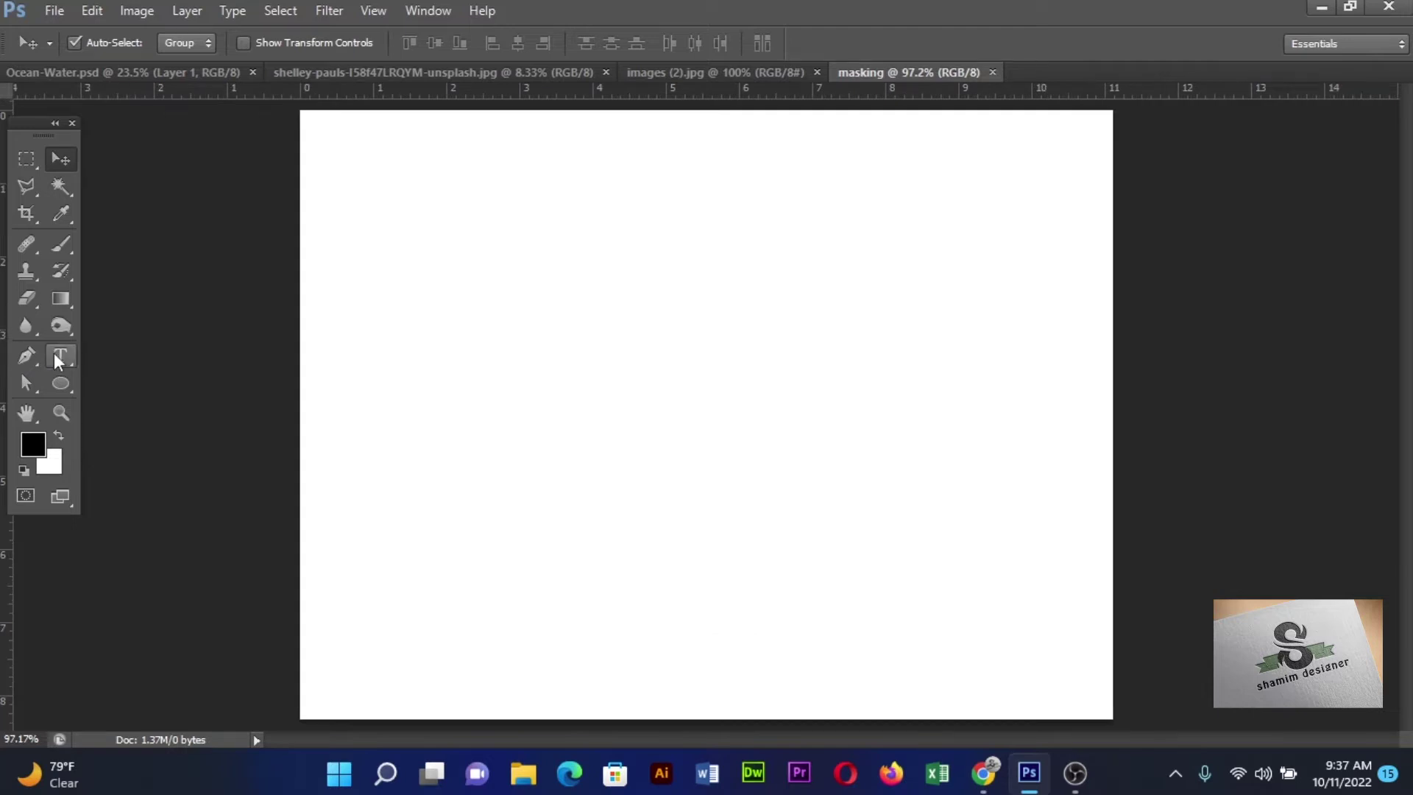
Type the word APPLE on the canvas at 72 pt
{"action": "left_click", "coordinate": [61, 355]}
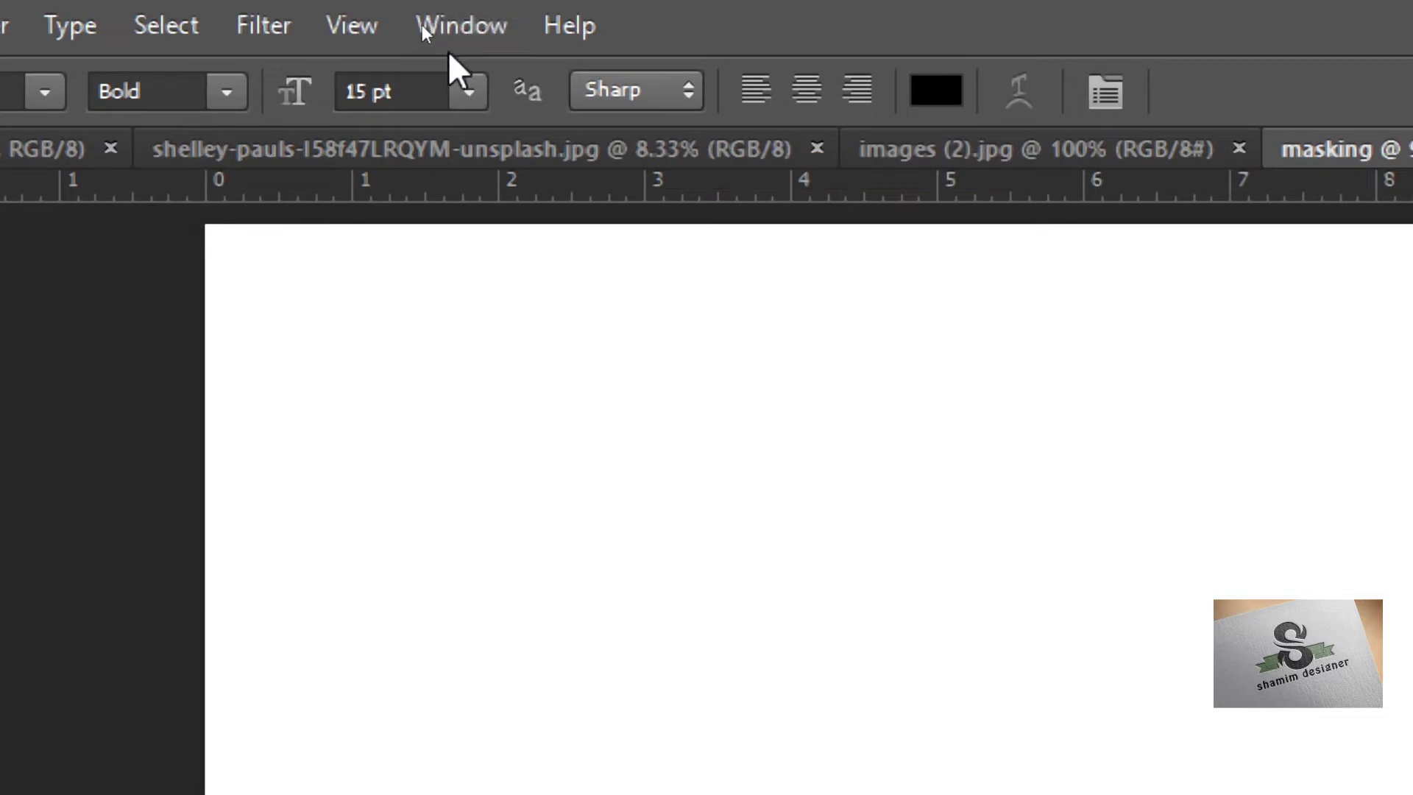
{"action": "left_click", "coordinate": [459, 90]}
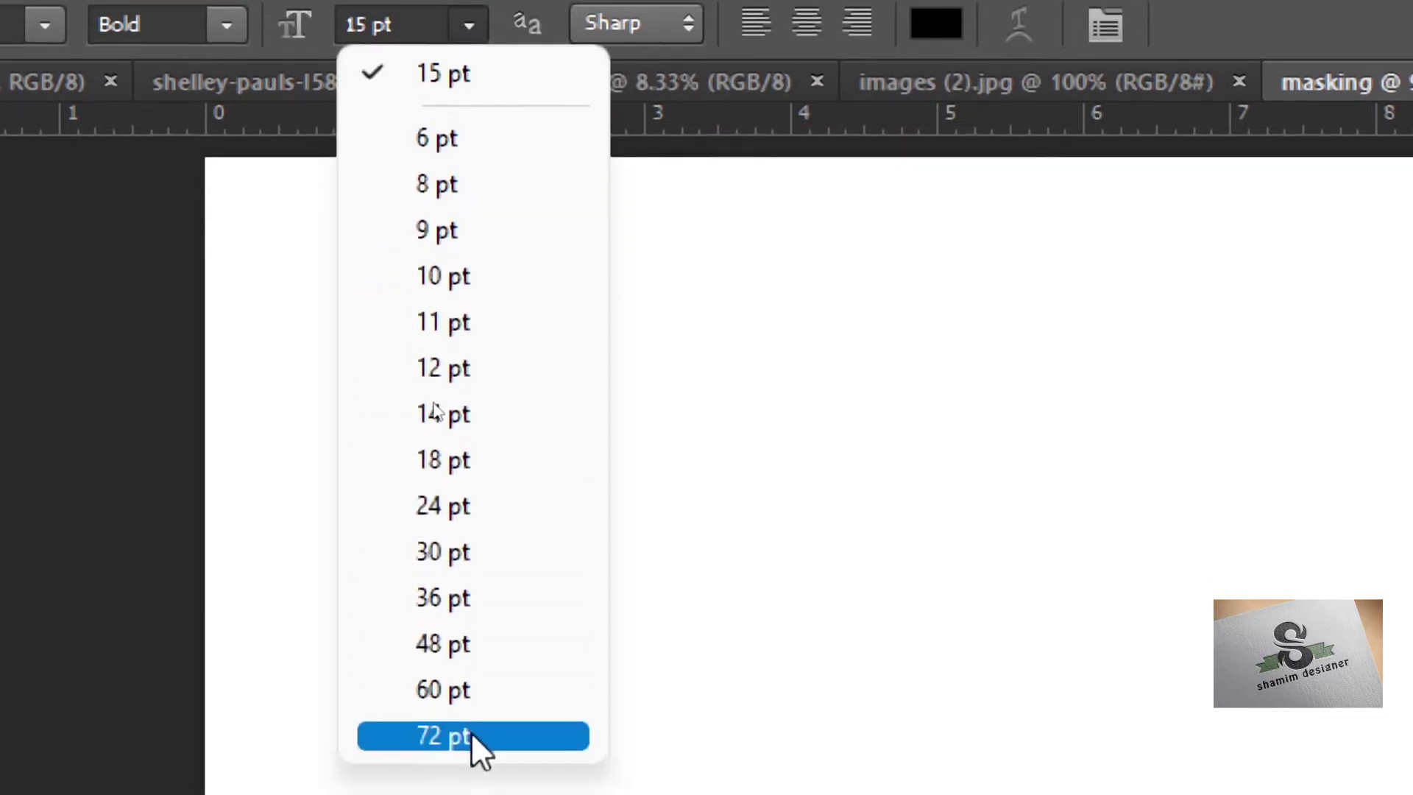
{"action": "left_click", "coordinate": [464, 737]}
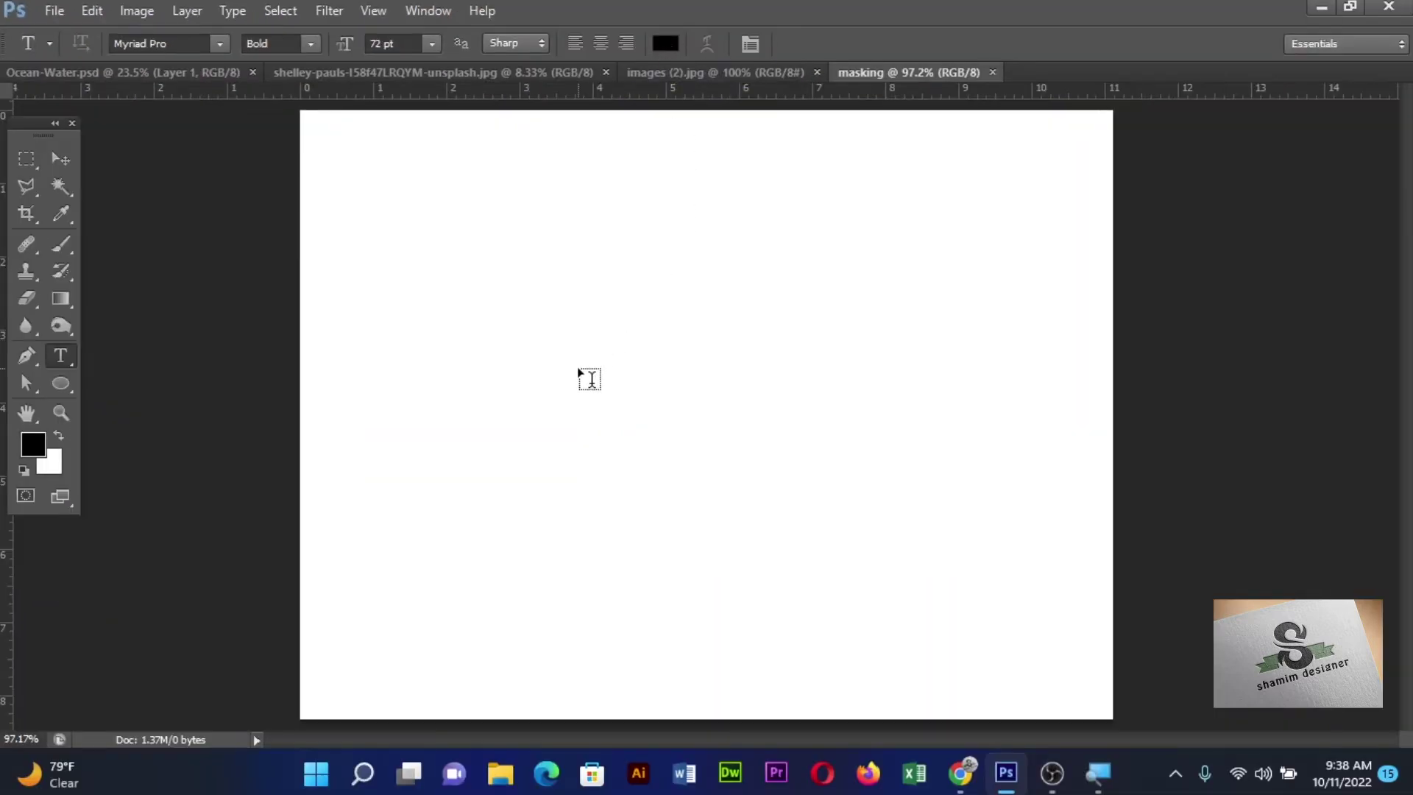
{"action": "left_click", "coordinate": [579, 375]}
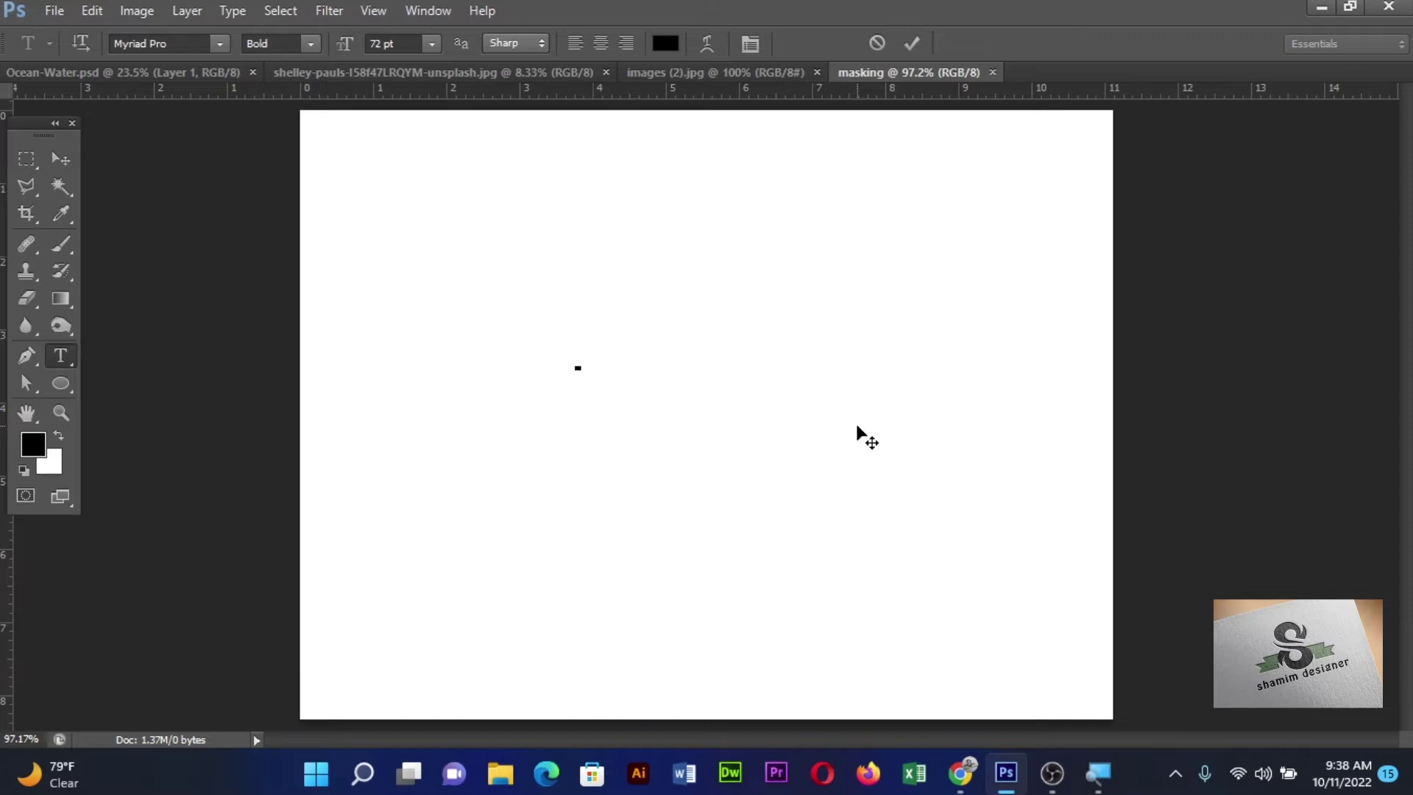
{"action": "type", "text": "A"}
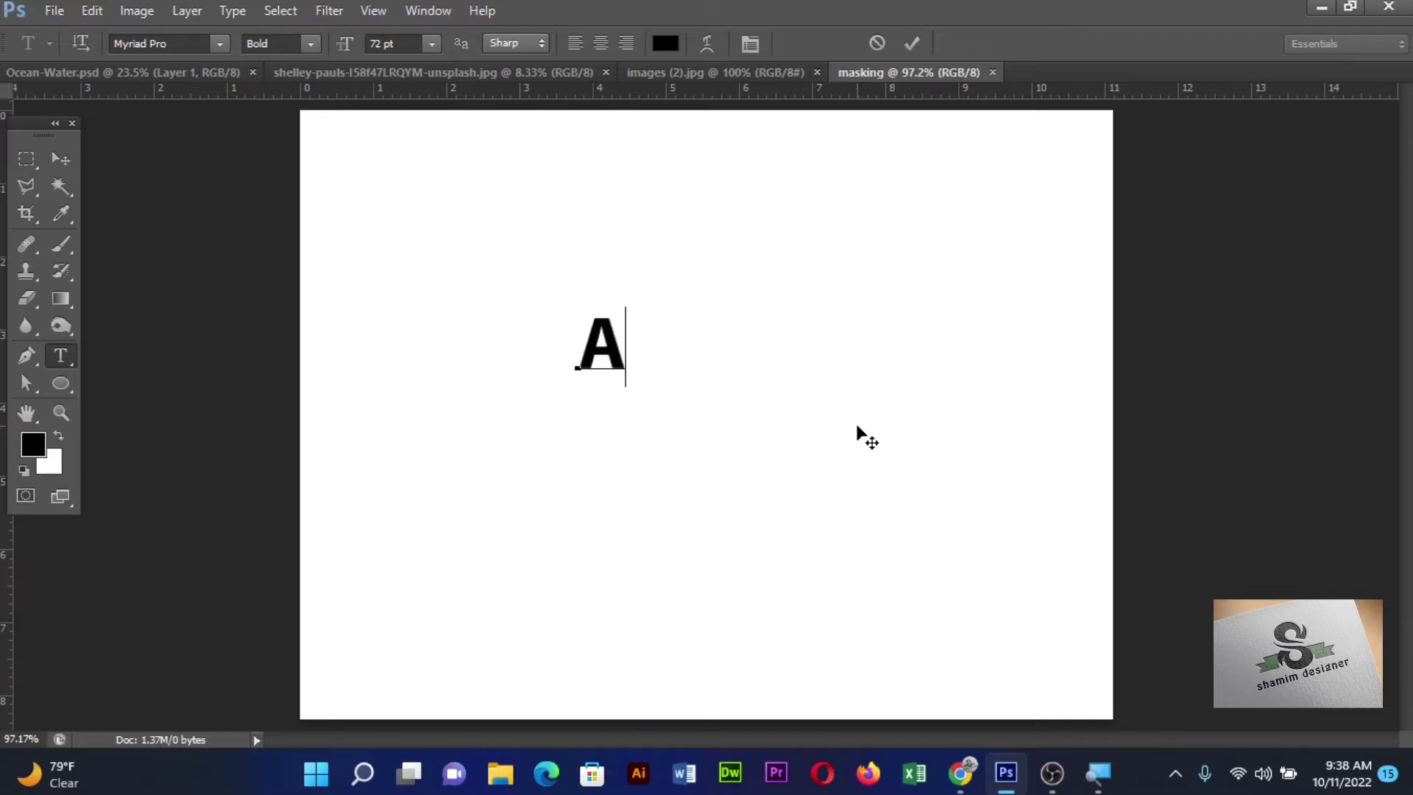
{"action": "type", "text": "P LE"}
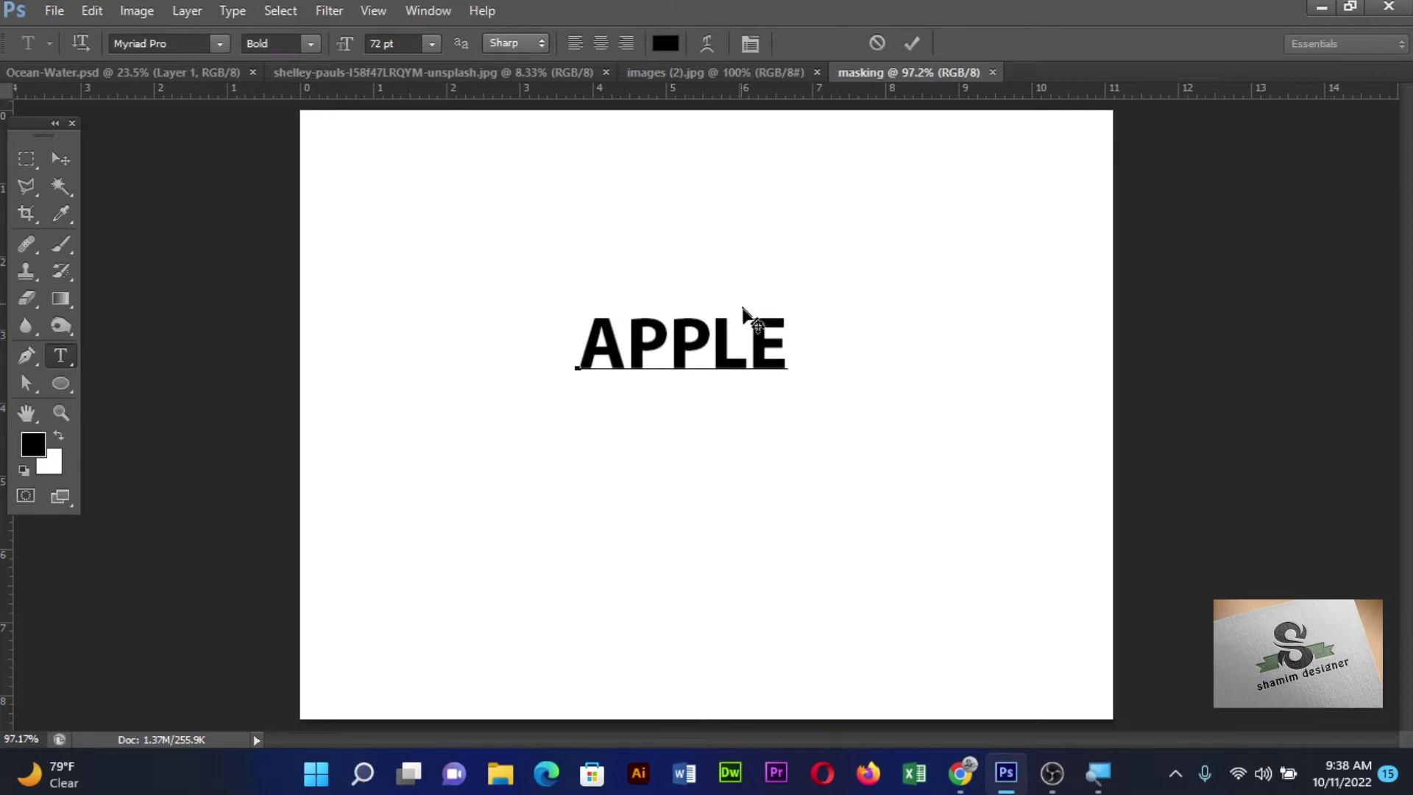
Change APPLE's font to Cooper Black and commit the text
{"action": "left_click_drag", "start_coordinate": [796, 350], "coordinate": [398, 234]}
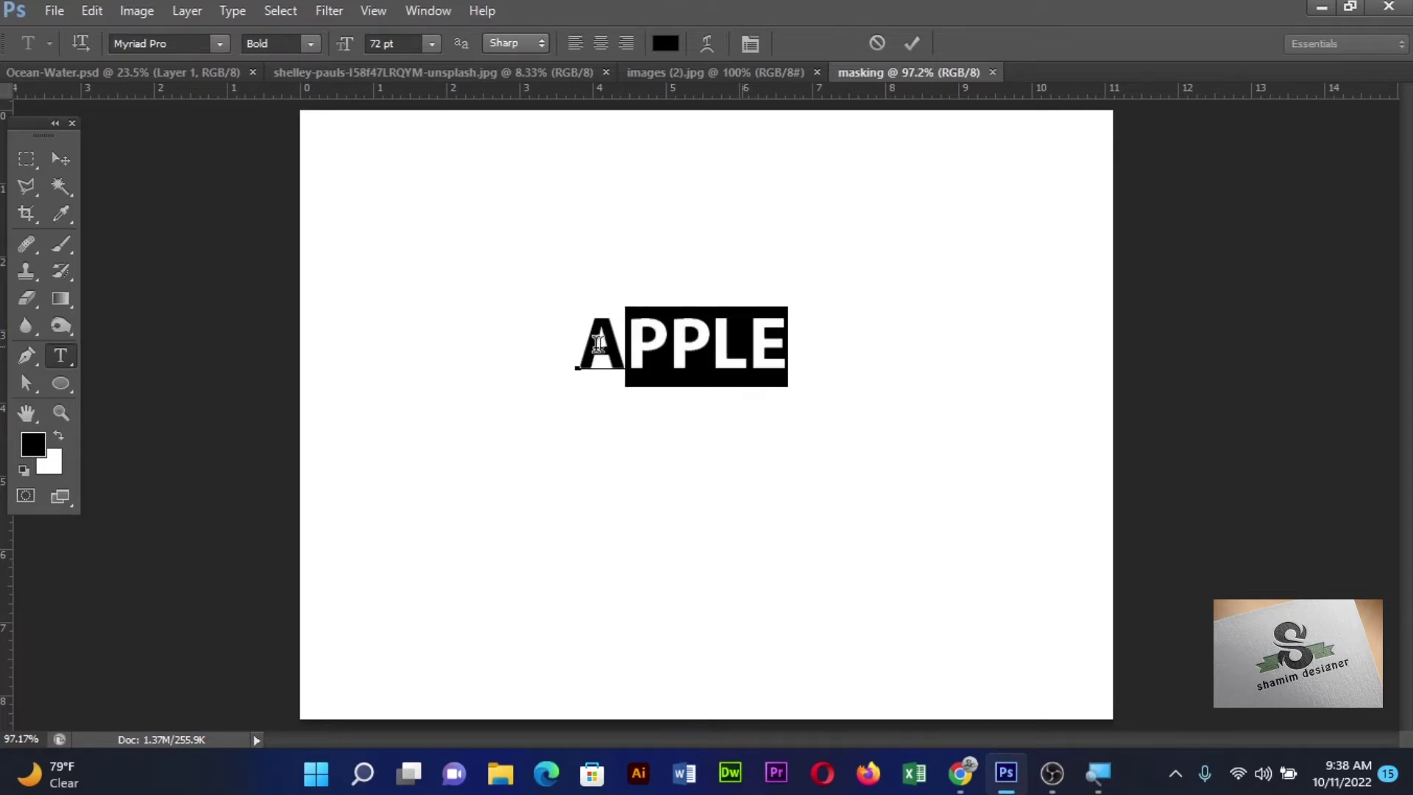
{"action": "left_click", "coordinate": [184, 42]}
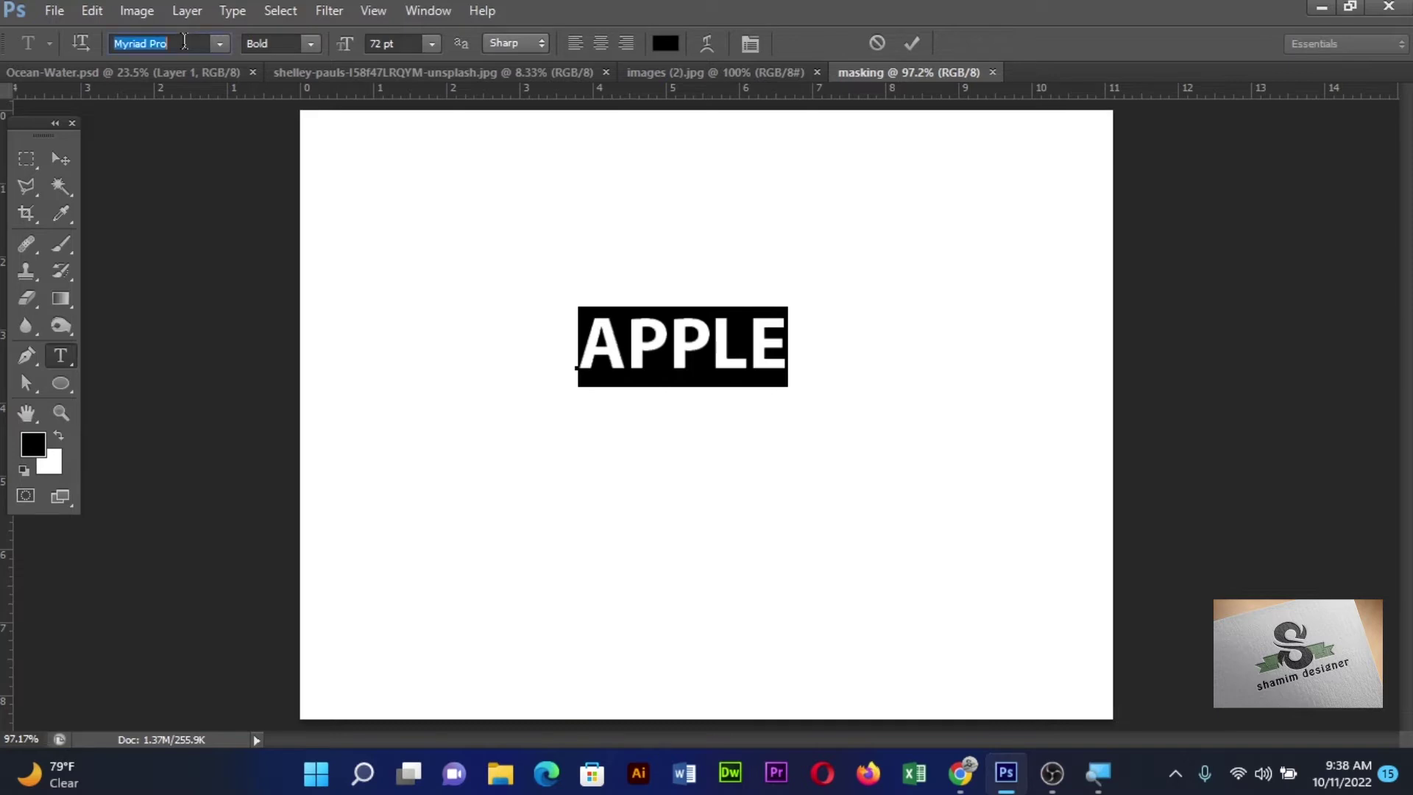
{"action": "type", "text": "Cooper Black"}
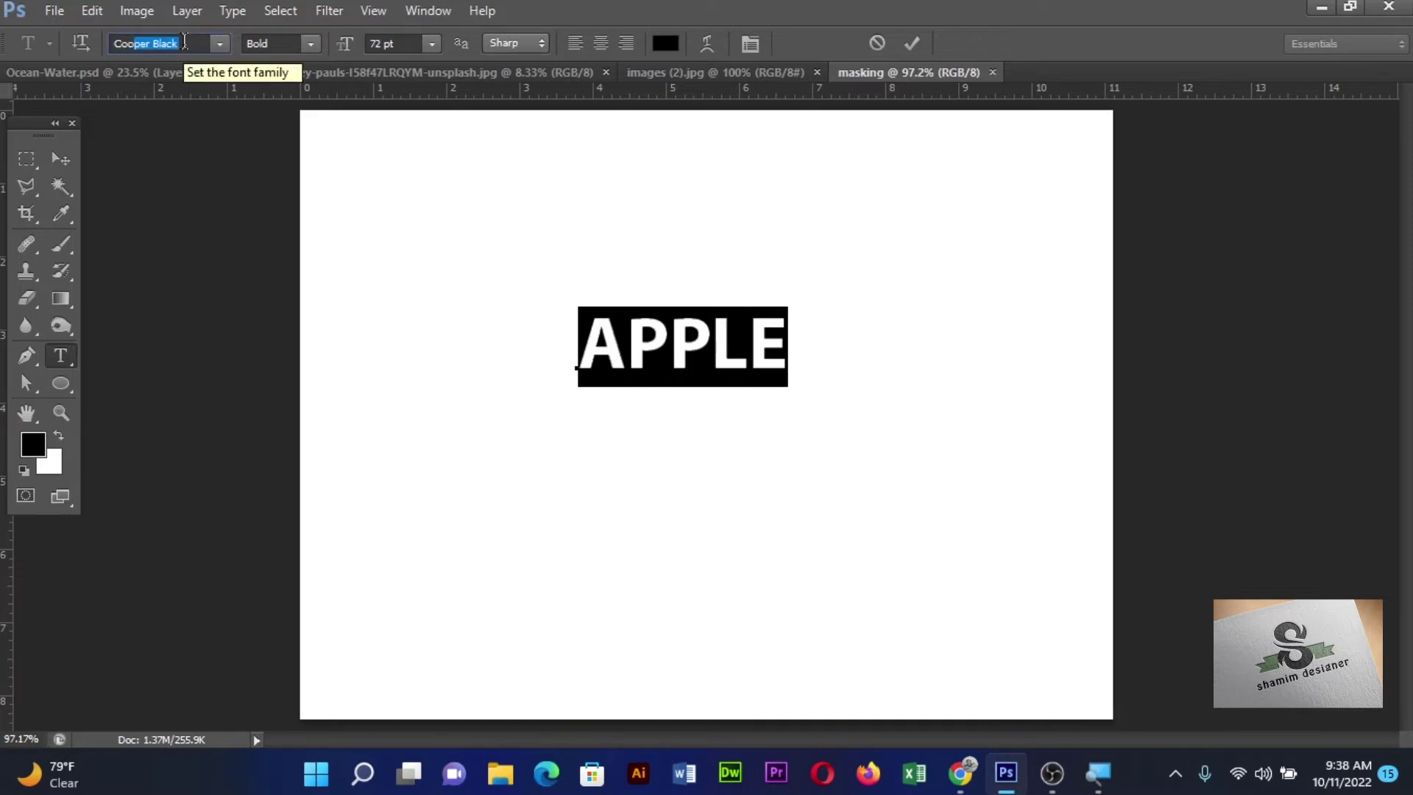
{"action": "key", "text": "Return"}
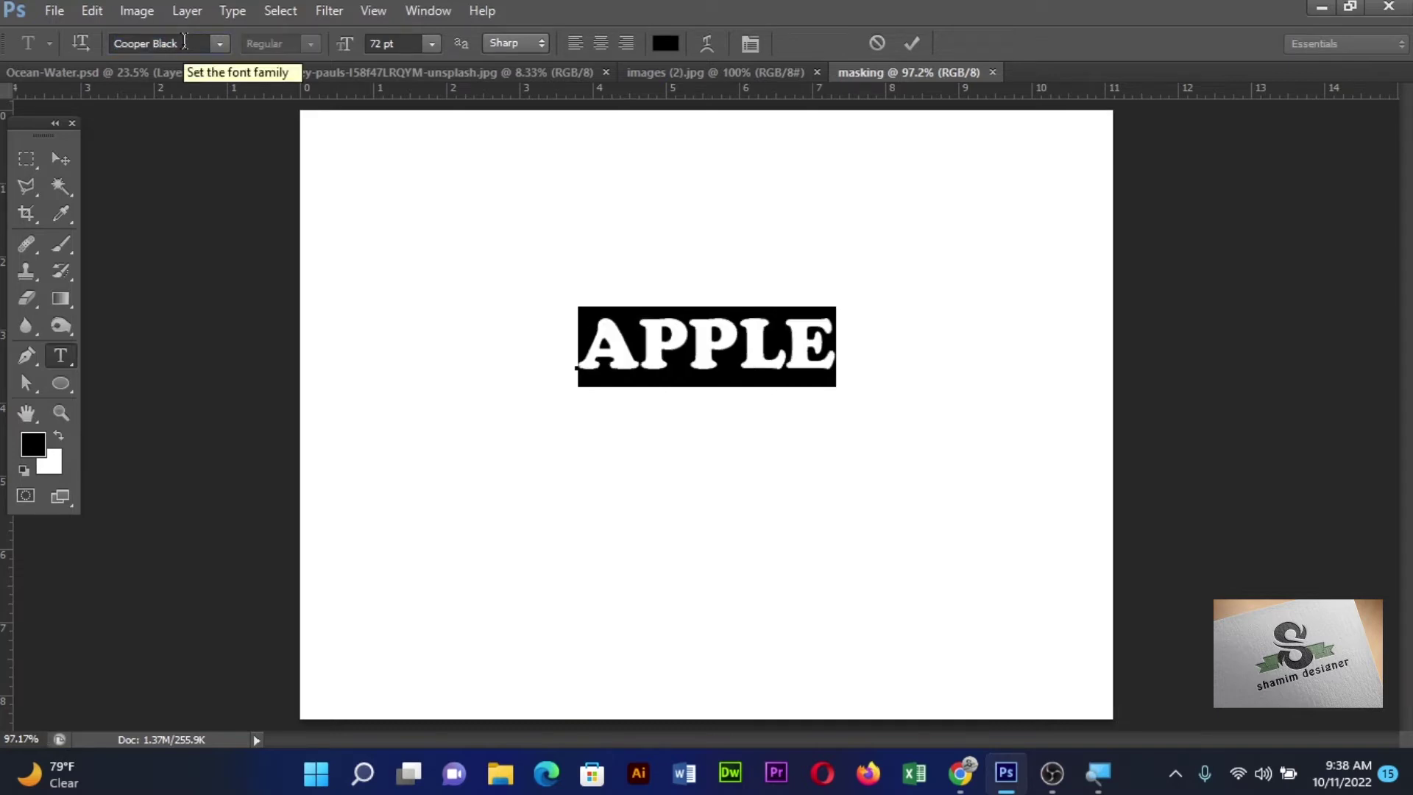
{"action": "left_click", "coordinate": [60, 160]}
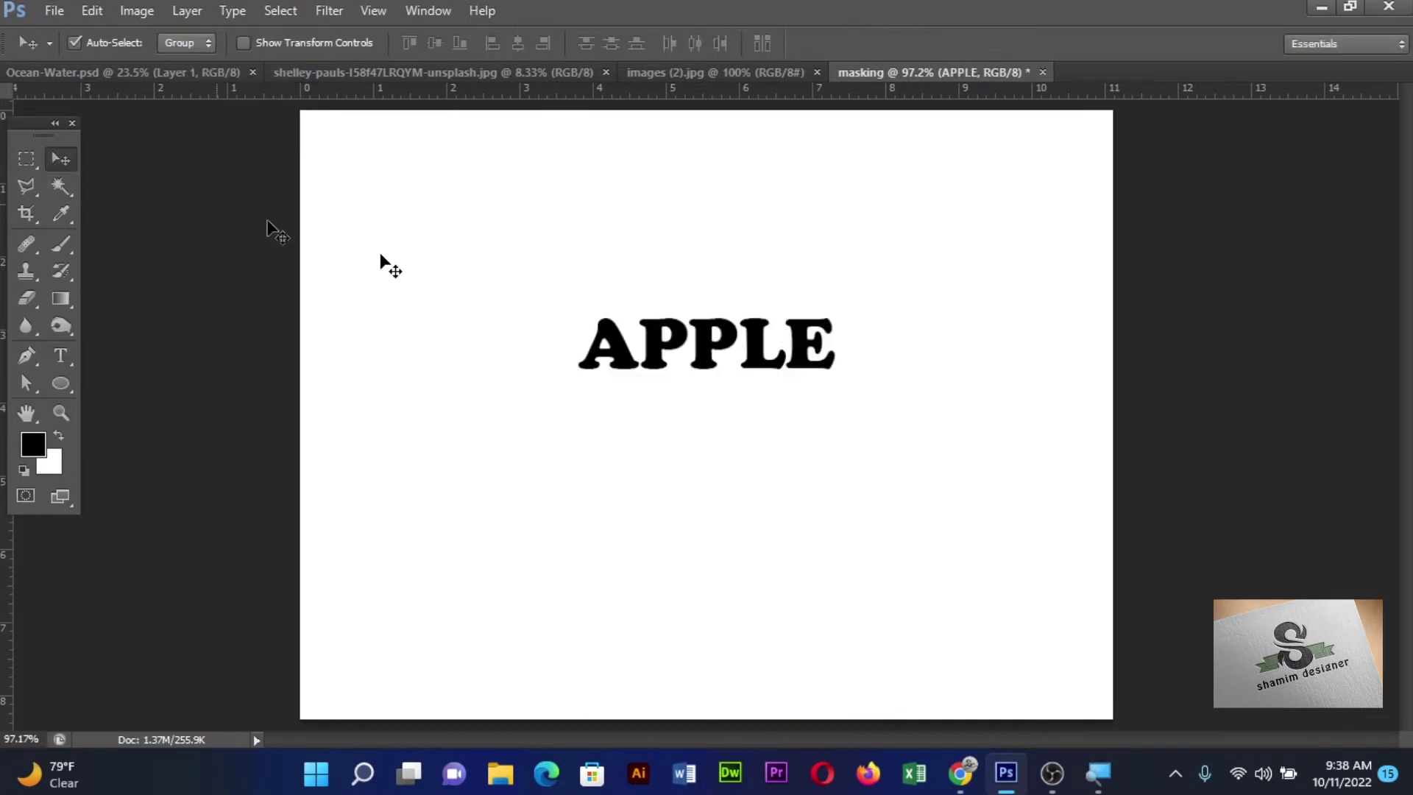
Scale APPLE proportionally to about 268% across the canvas, then return to the apple photo
{"action": "key", "text": "ctrl+t"}
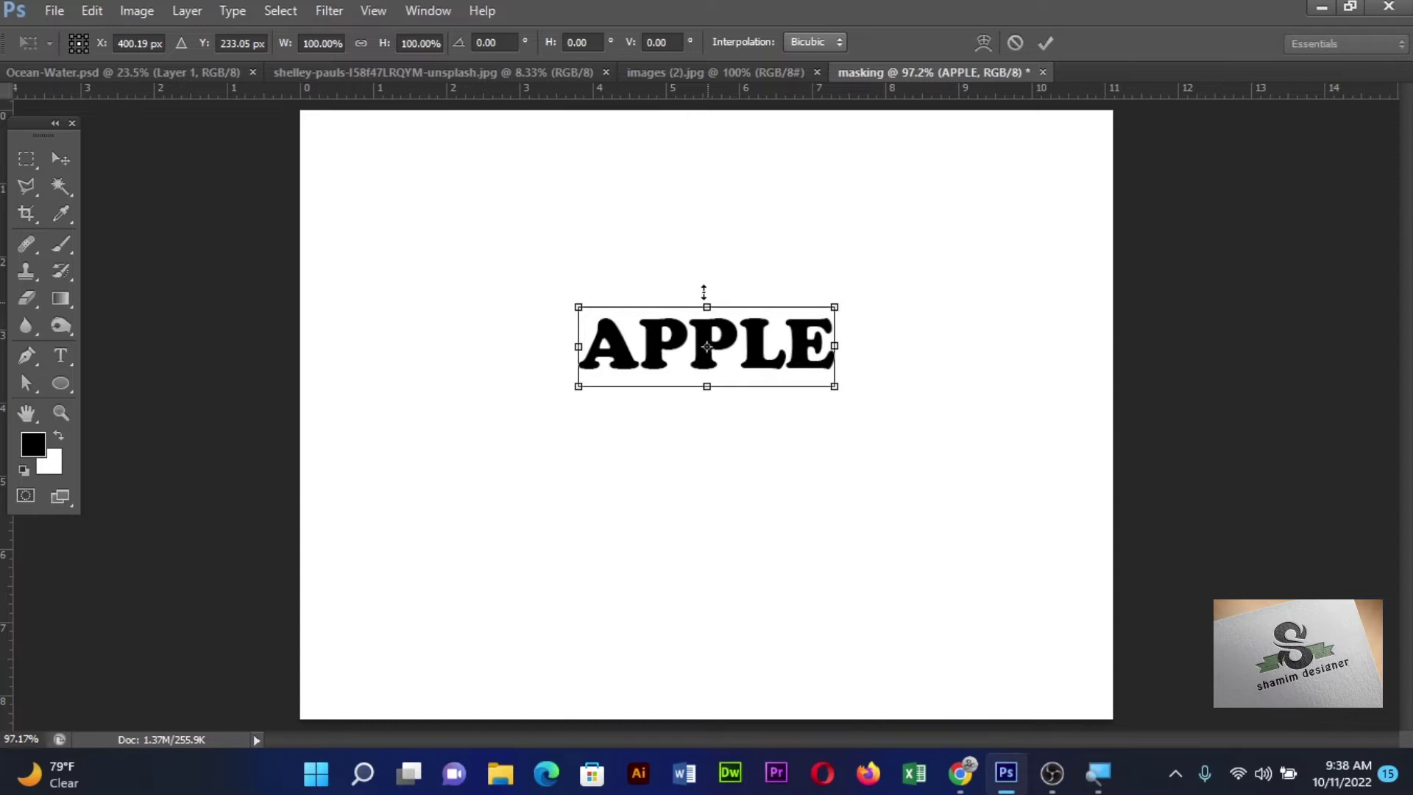
{"action": "left_click_drag", "start_coordinate": [707, 288], "coordinate": [697, 233]}
{"action": "key", "text": "Return"}
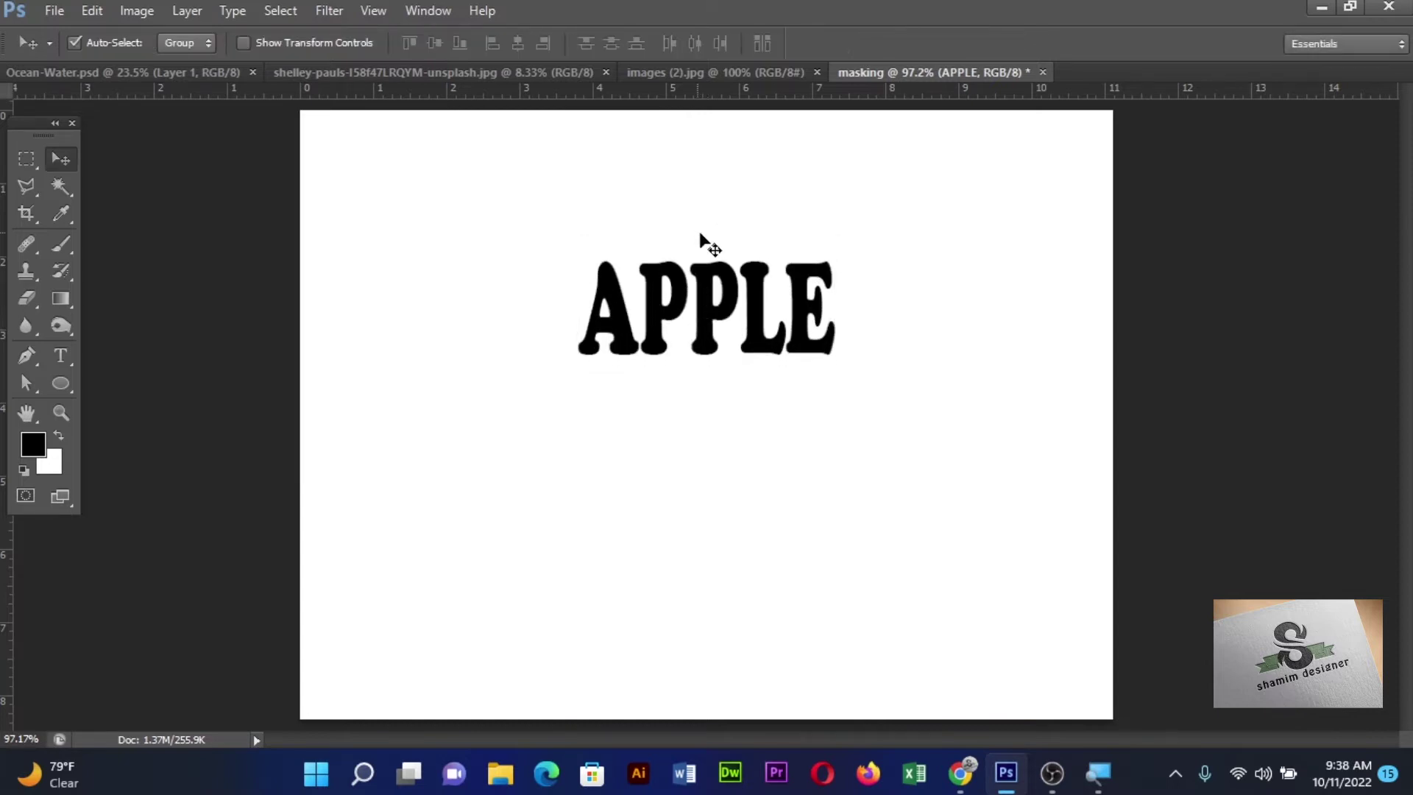
{"action": "key", "text": "ctrl+z"}
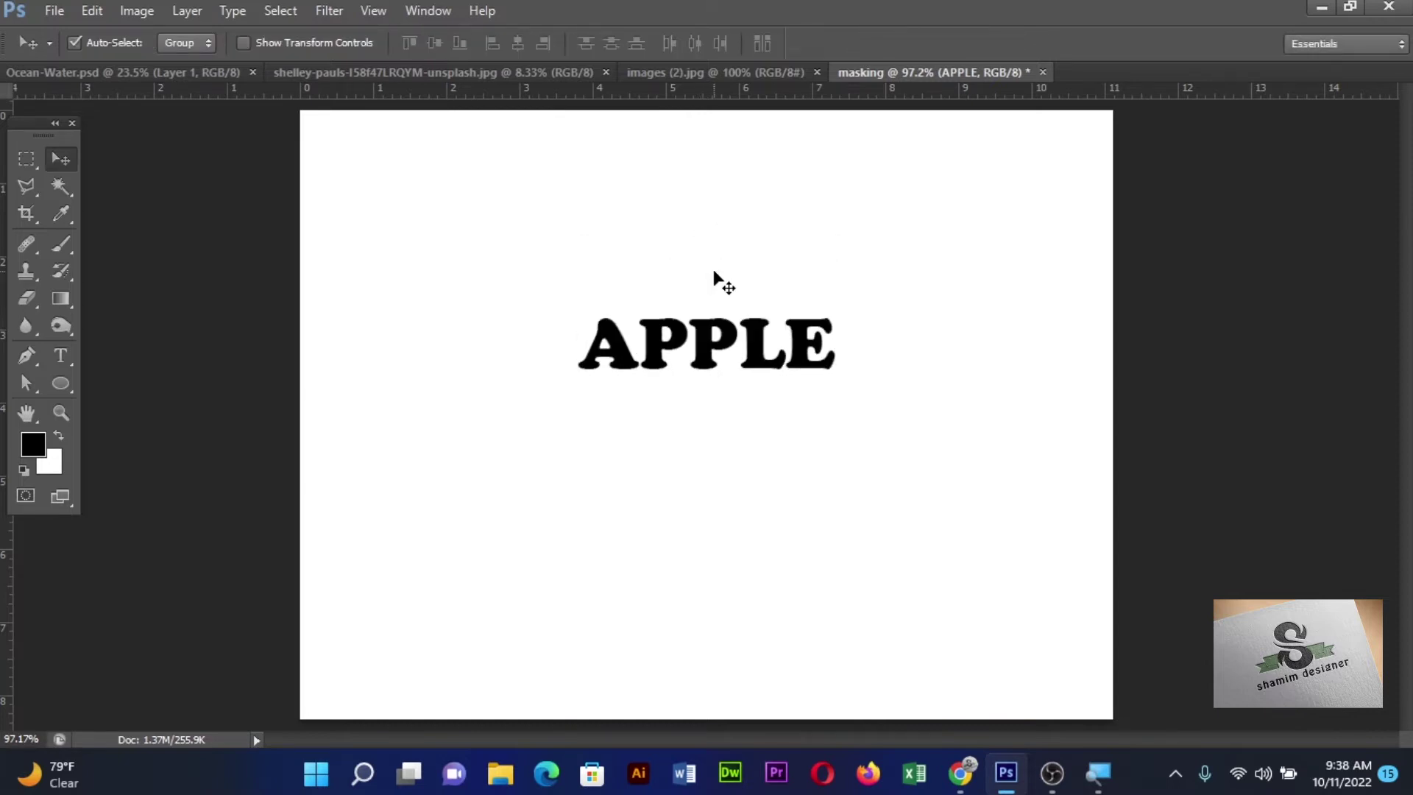
{"action": "key", "text": "ctrl+t"}
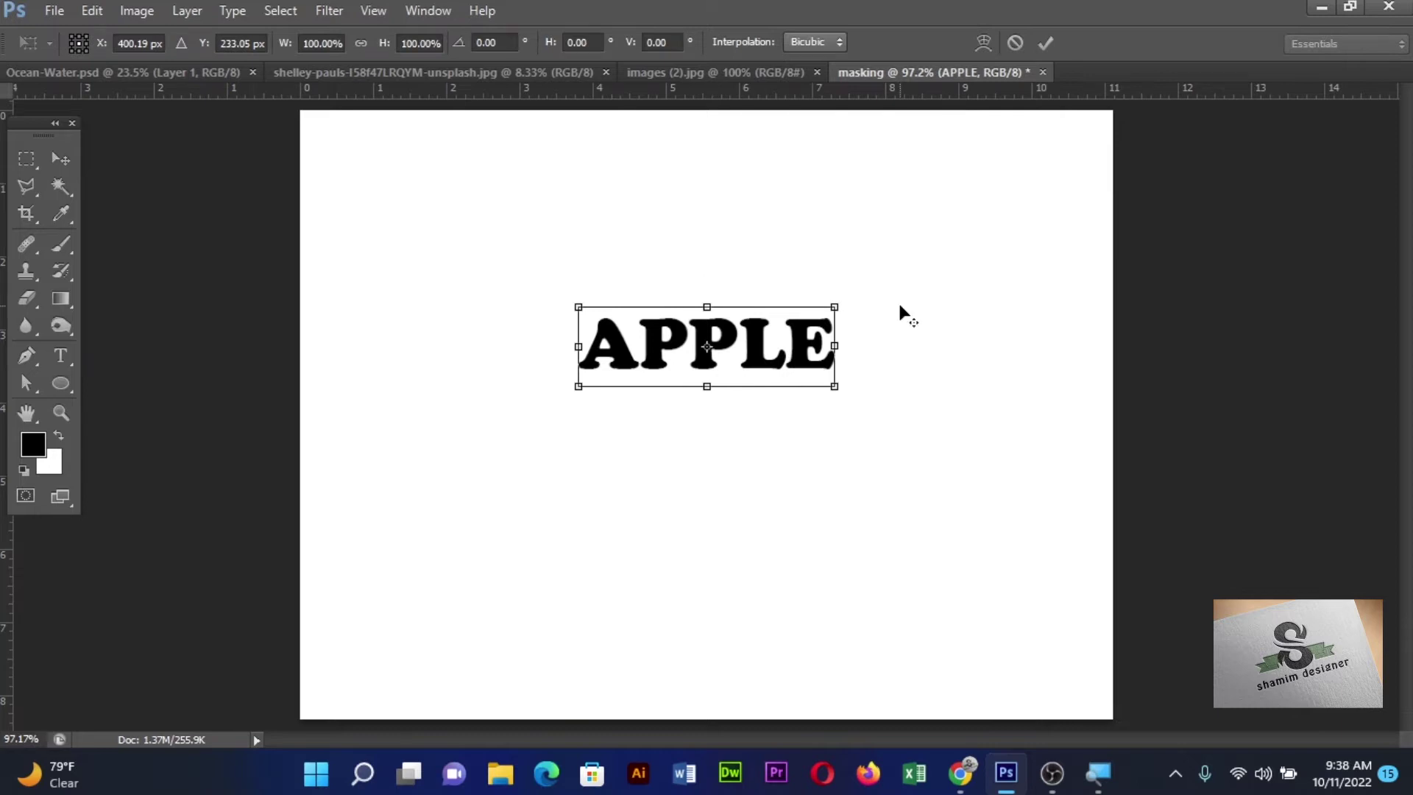
{"action": "left_click_drag", "start_coordinate": [836, 304], "coordinate": [1032, 146]}
{"action": "key", "text": "Return"}
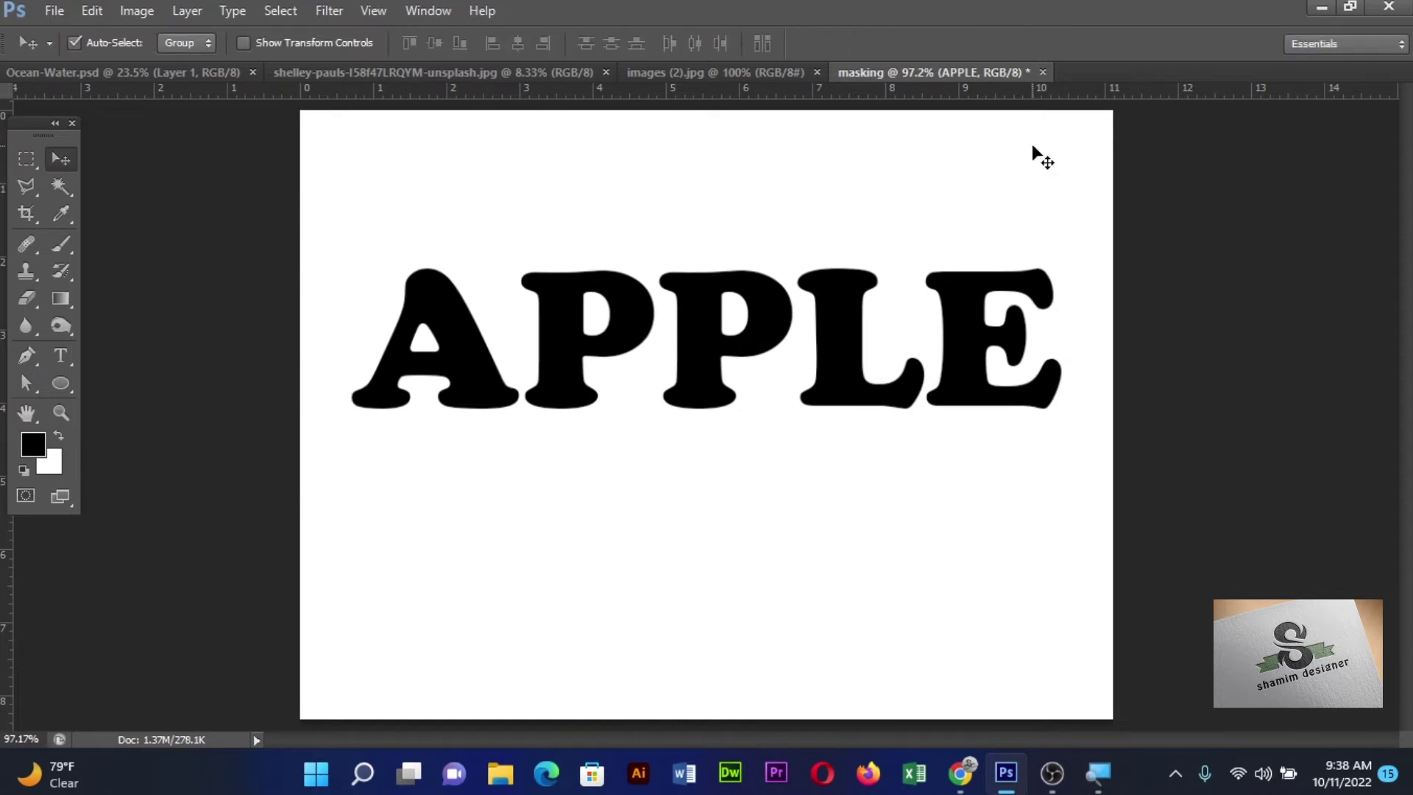
{"action": "left_click", "coordinate": [642, 72]}
{"action": "left_click", "coordinate": [561, 76]}
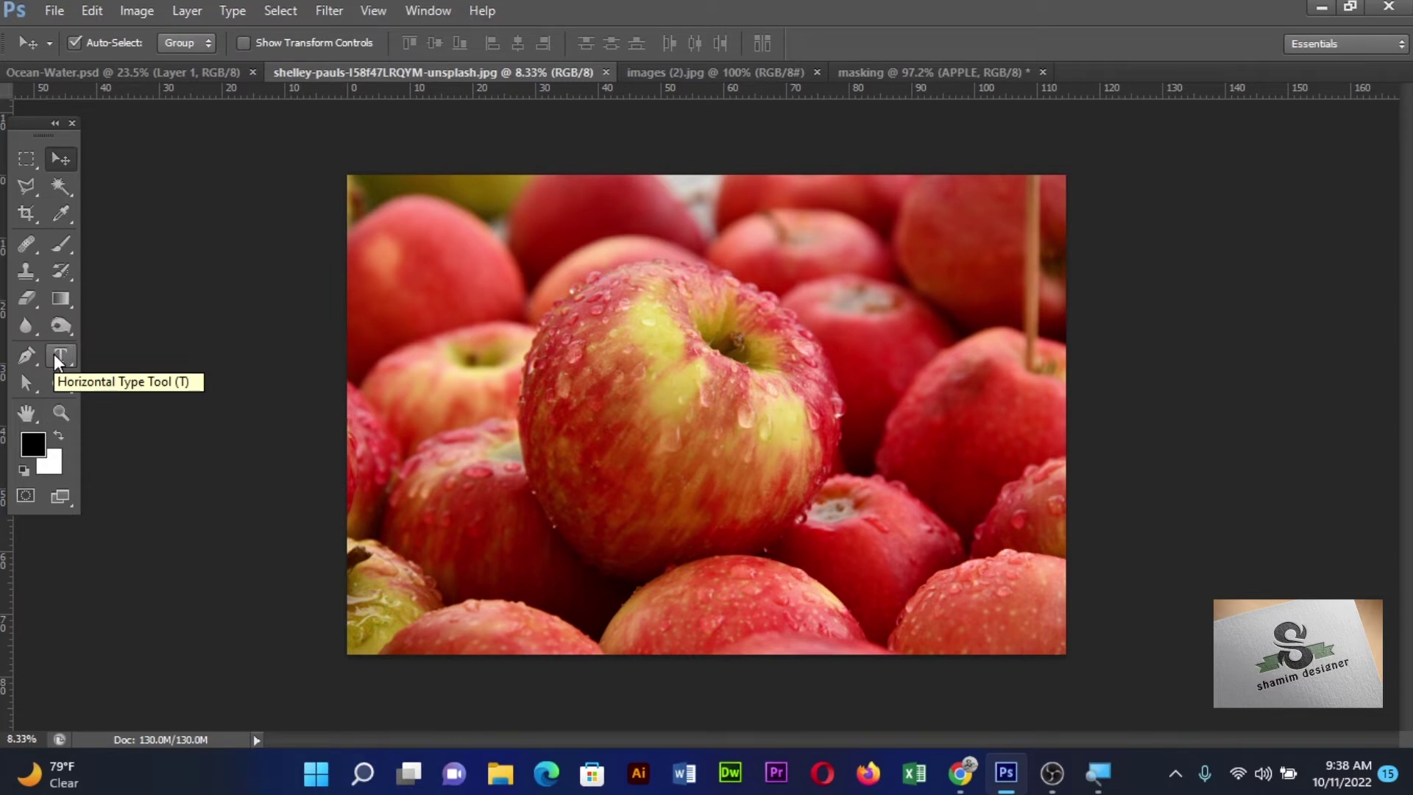
Drag the apples photo into the masking document and zoom out
{"action": "left_click_drag", "start_coordinate": [739, 421], "coordinate": [898, 88]}
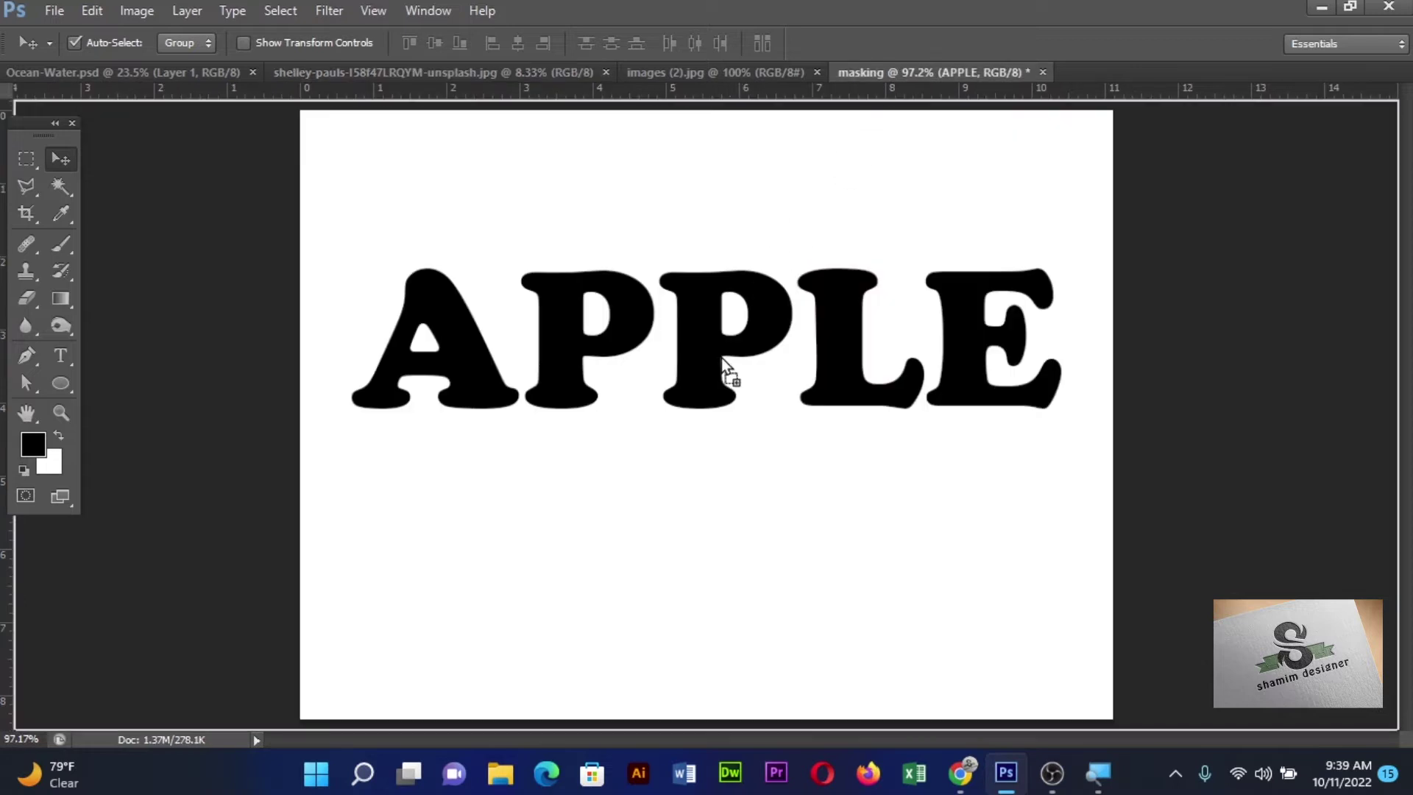
{"action": "left_click_drag", "start_coordinate": [898, 89], "coordinate": [720, 357]}
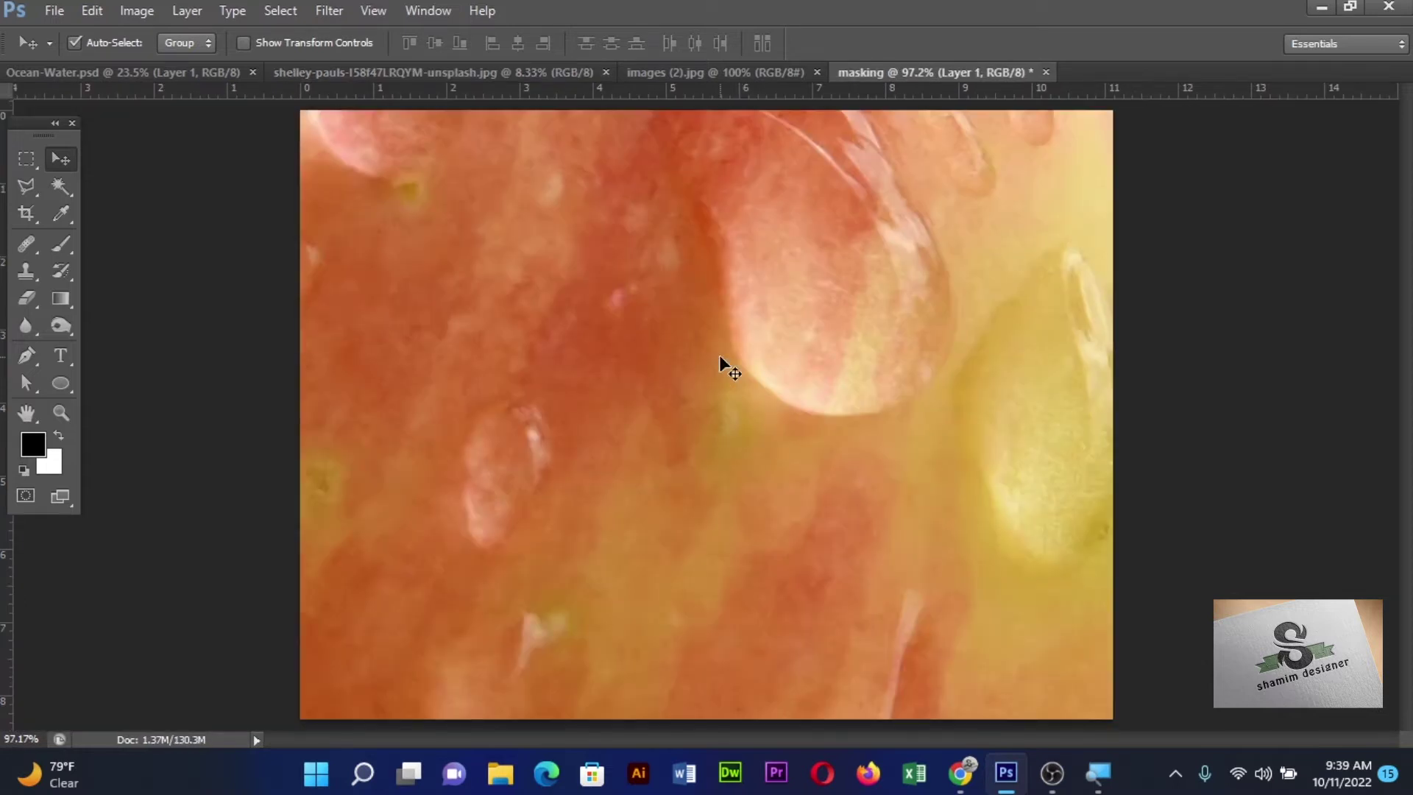
{"action": "key", "text": "ctrl+minus"}
{"action": "key", "text": "ctrl+minus"}
{"action": "key", "text": "ctrl+minus"}
{"action": "key", "text": "ctrl+minus"}
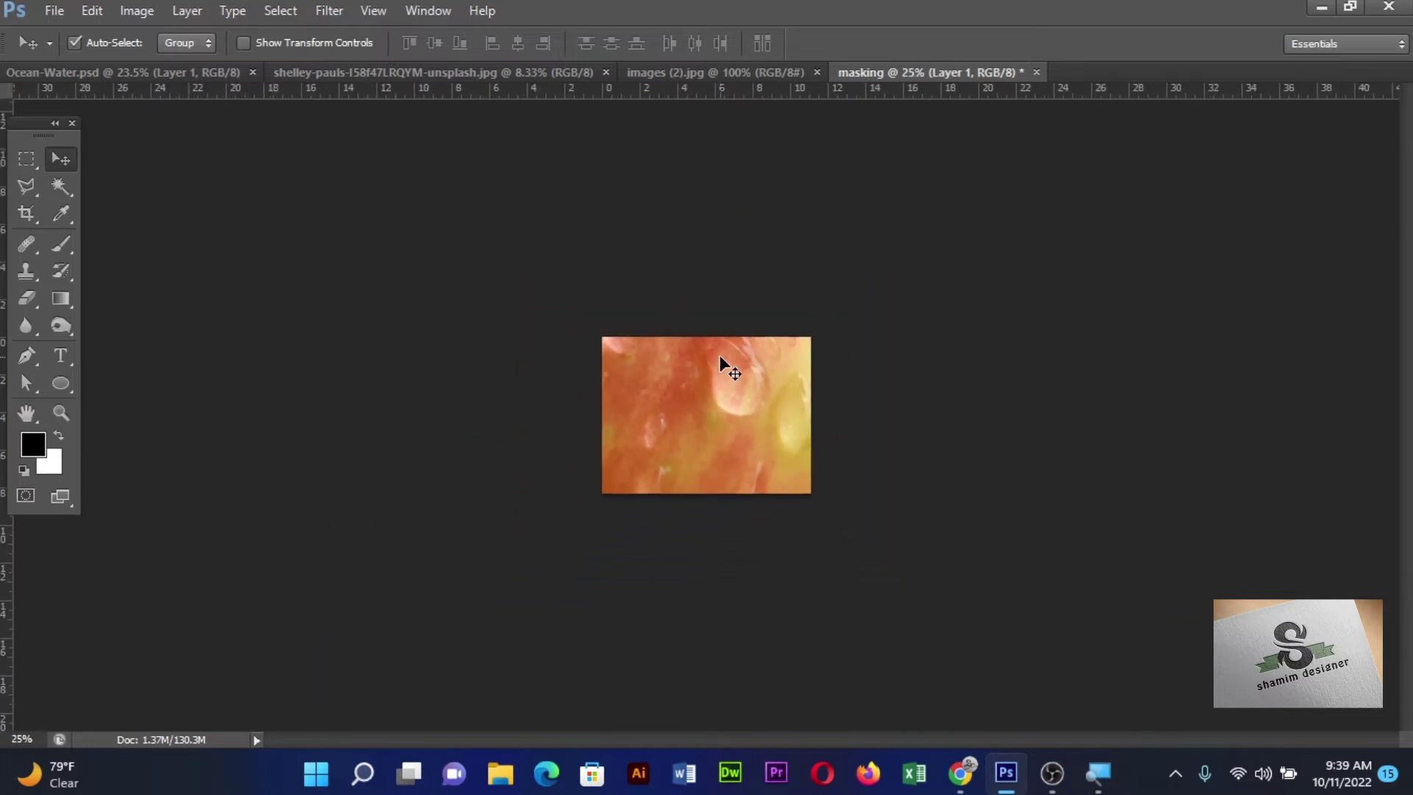
Scale the apple photo down to about 8% and place it over the APPLE text
{"action": "key", "text": "ctrl+t"}
{"action": "left_click_drag", "start_coordinate": [717, 353], "coordinate": [851, 456]}
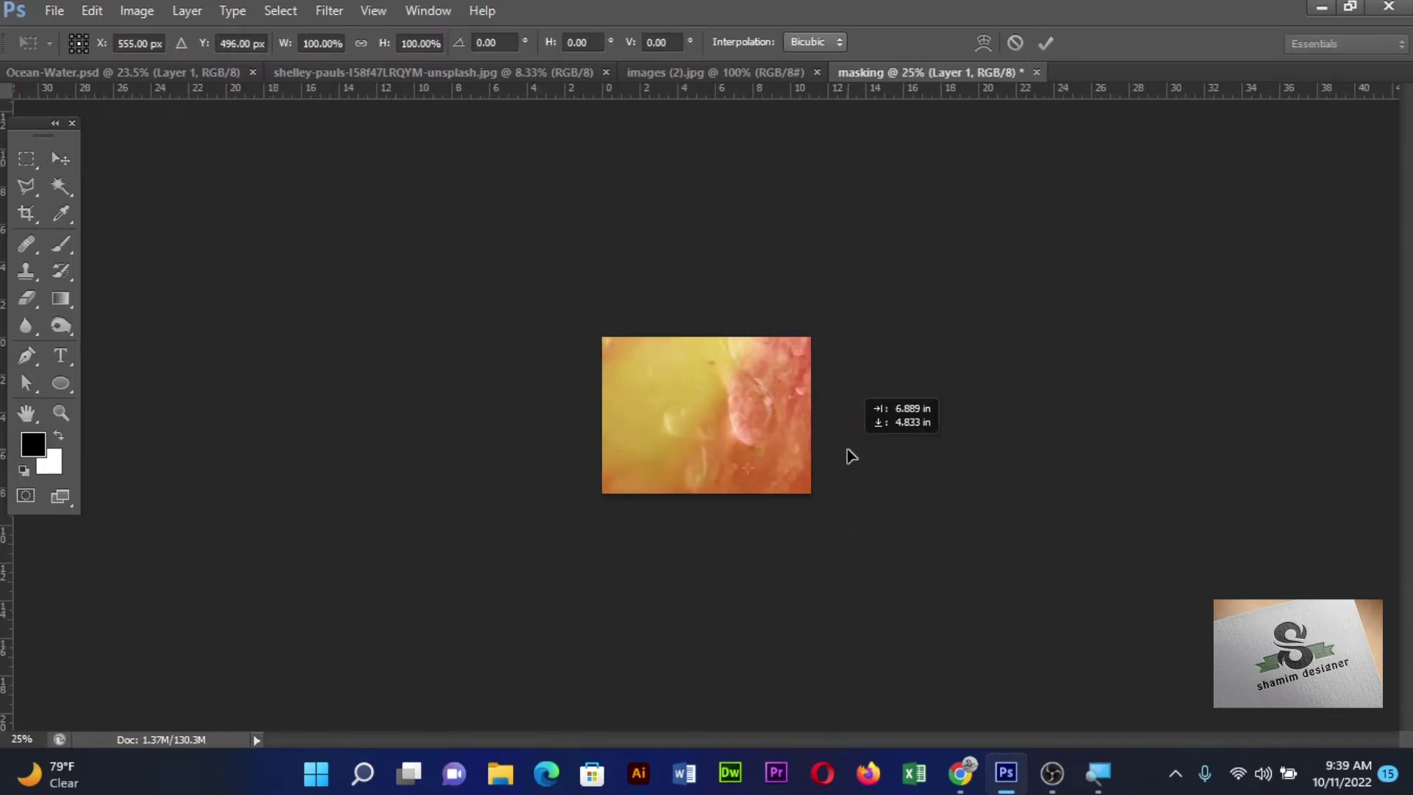
{"action": "left_click_drag", "start_coordinate": [721, 378], "coordinate": [844, 438]}
{"action": "mouse_move", "coordinate": [762, 409]}
{"action": "left_mouse_down"}
{"action": "mouse_move", "coordinate": [868, 442]}
{"action": "mouse_move", "coordinate": [861, 492]}
{"action": "left_mouse_up"}
{"action": "left_click_drag", "start_coordinate": [721, 401], "coordinate": [779, 479]}
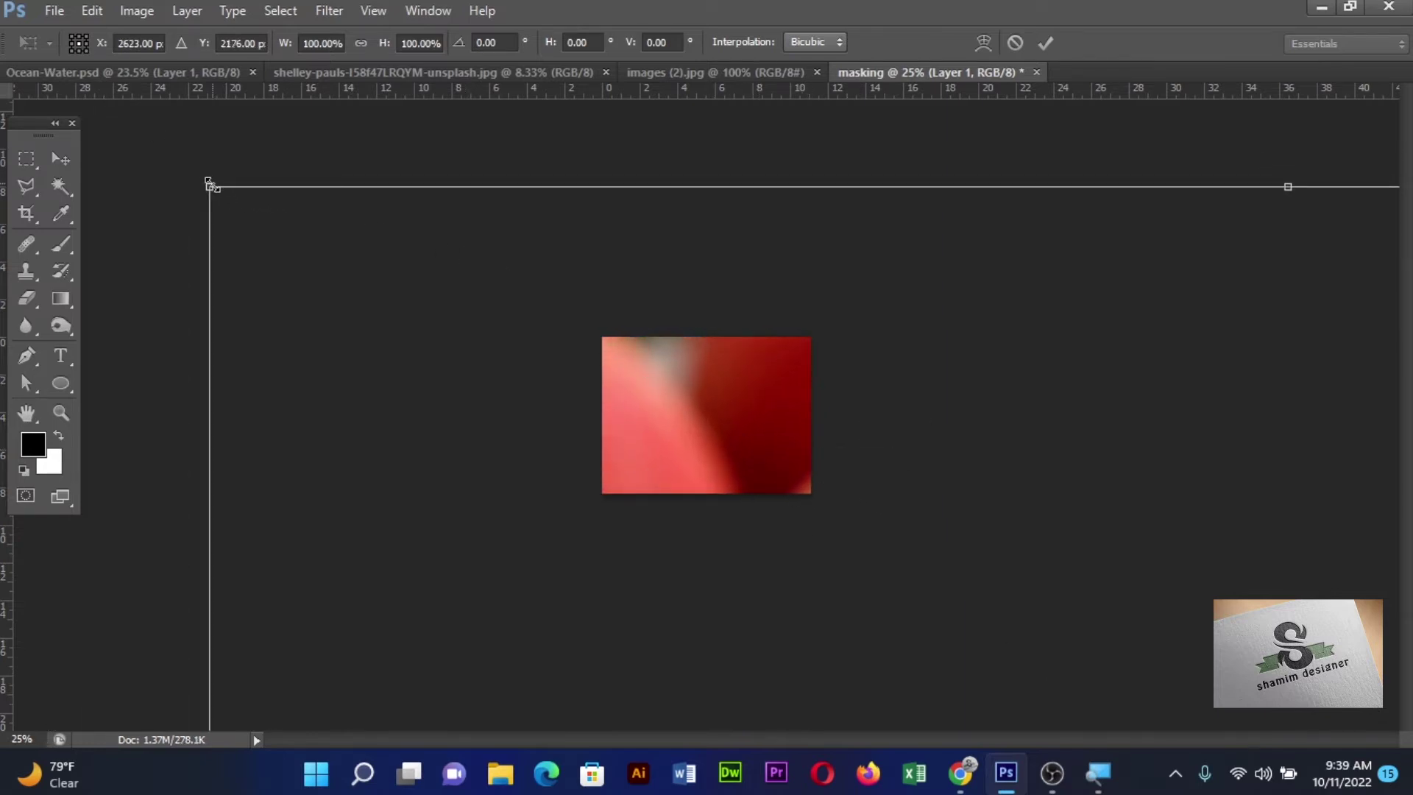
{"action": "left_click_drag", "start_coordinate": [211, 185], "coordinate": [905, 581]}
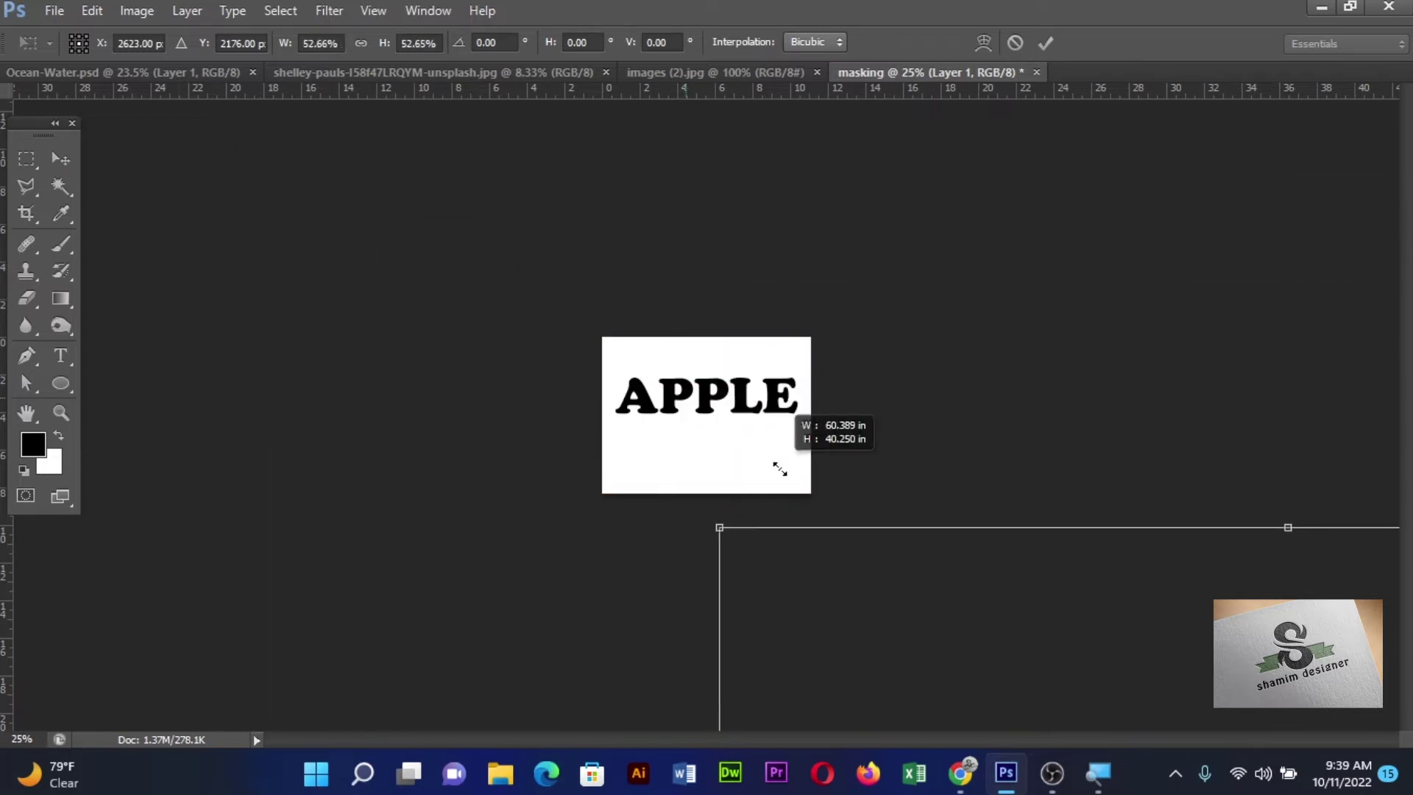
{"action": "mouse_move", "coordinate": [904, 580]}
{"action": "left_mouse_down"}
{"action": "mouse_move", "coordinate": [986, 641]}
{"action": "mouse_move", "coordinate": [485, 189]}
{"action": "left_mouse_up"}
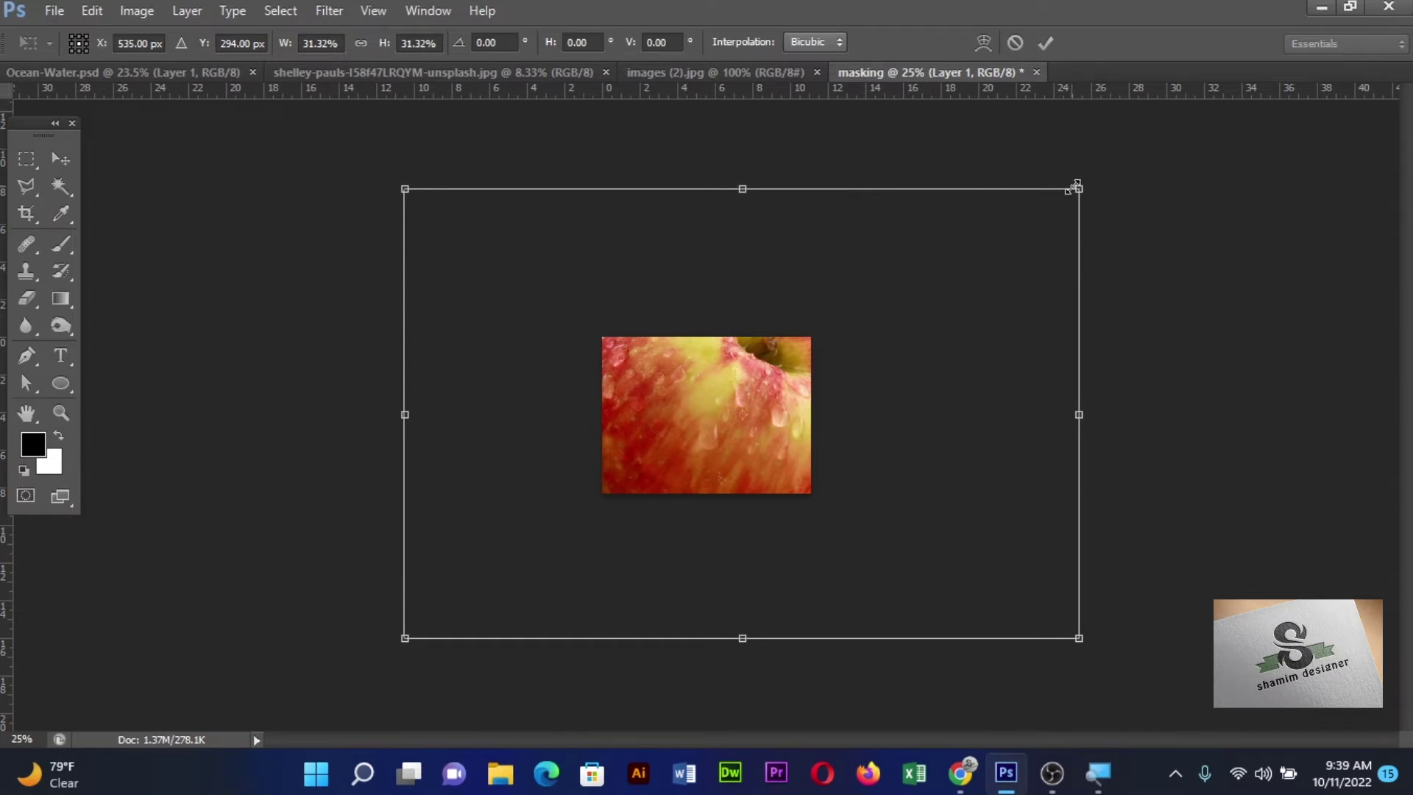
{"action": "left_click_drag", "start_coordinate": [1075, 187], "coordinate": [806, 337]}
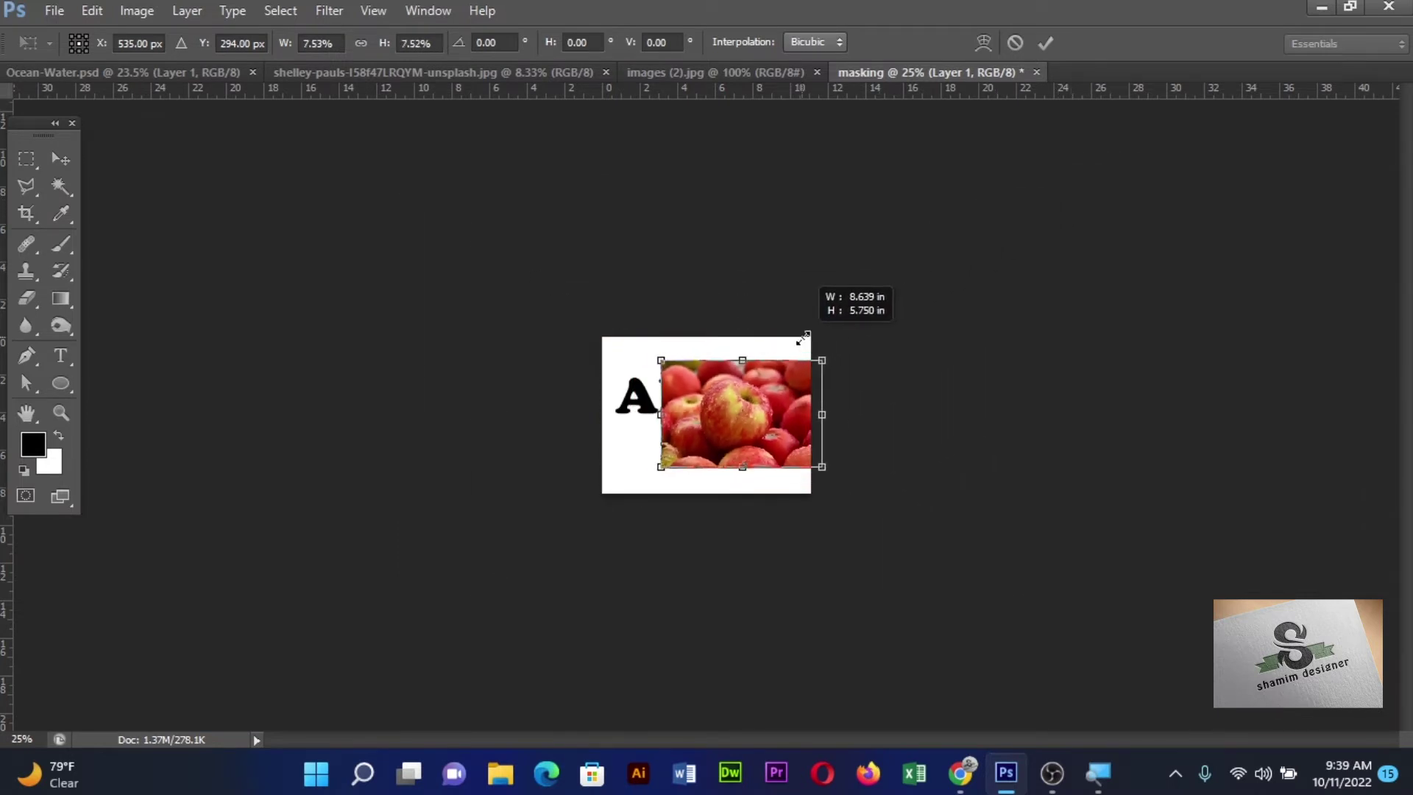
{"action": "mouse_move", "coordinate": [787, 415]}
{"action": "left_mouse_down"}
{"action": "mouse_move", "coordinate": [732, 398]}
{"action": "mouse_move", "coordinate": [813, 401]}
{"action": "left_mouse_up"}
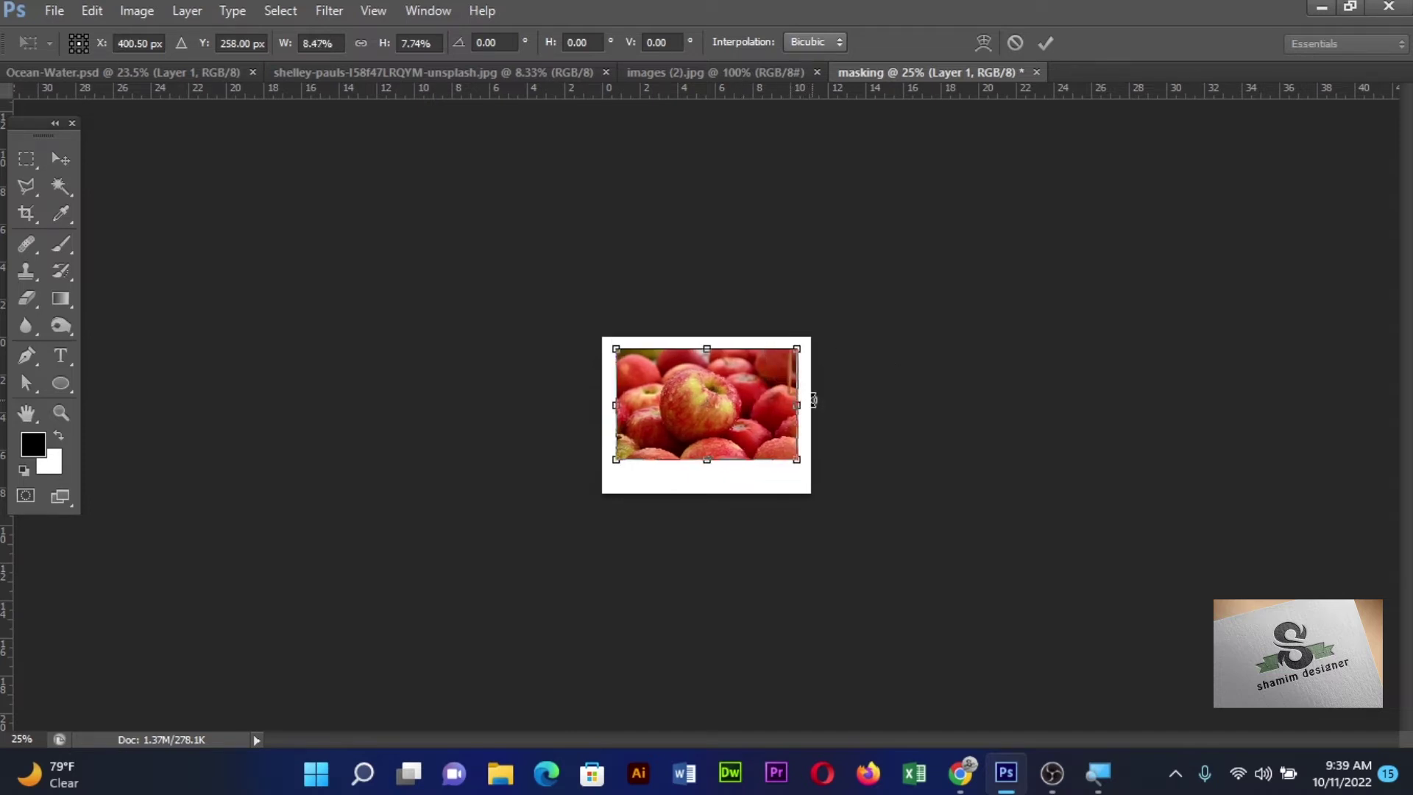
{"action": "key", "text": "v"}
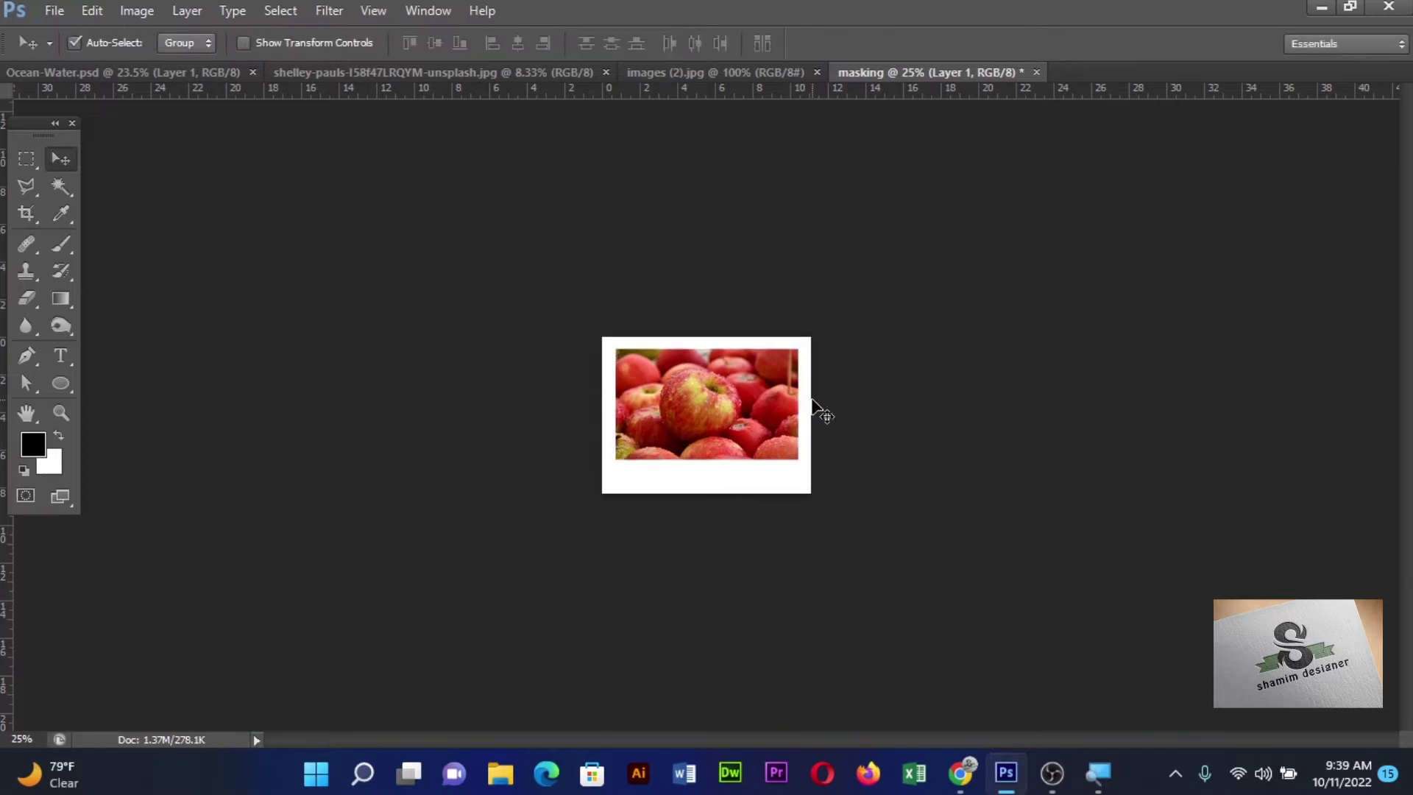
{"action": "key", "text": "ctrl+0"}
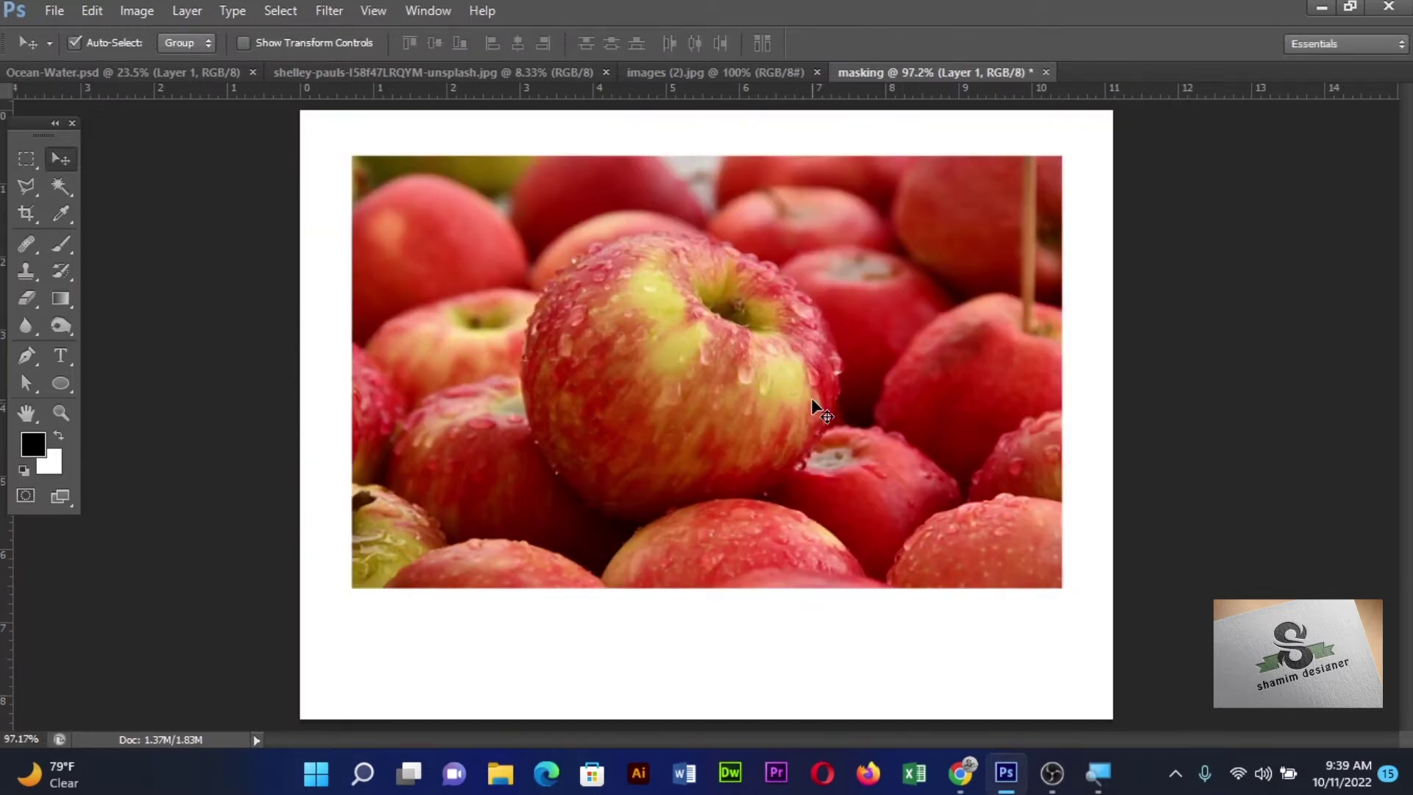
Show the Layers panel and toggle Layer 1's visibility to check the APPLE text
{"action": "key", "text": "F7"}
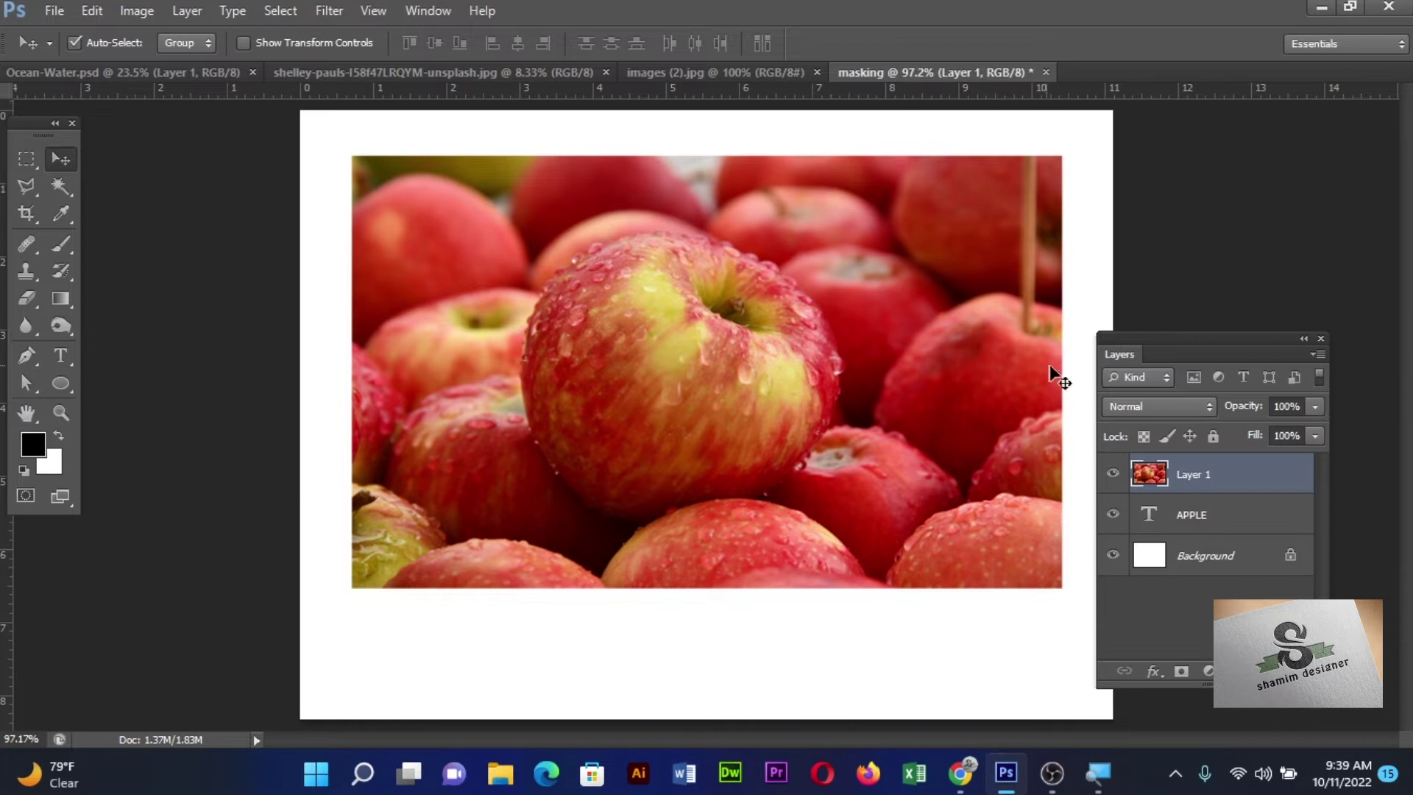
{"action": "left_click_drag", "start_coordinate": [1246, 335], "coordinate": [1211, 98]}
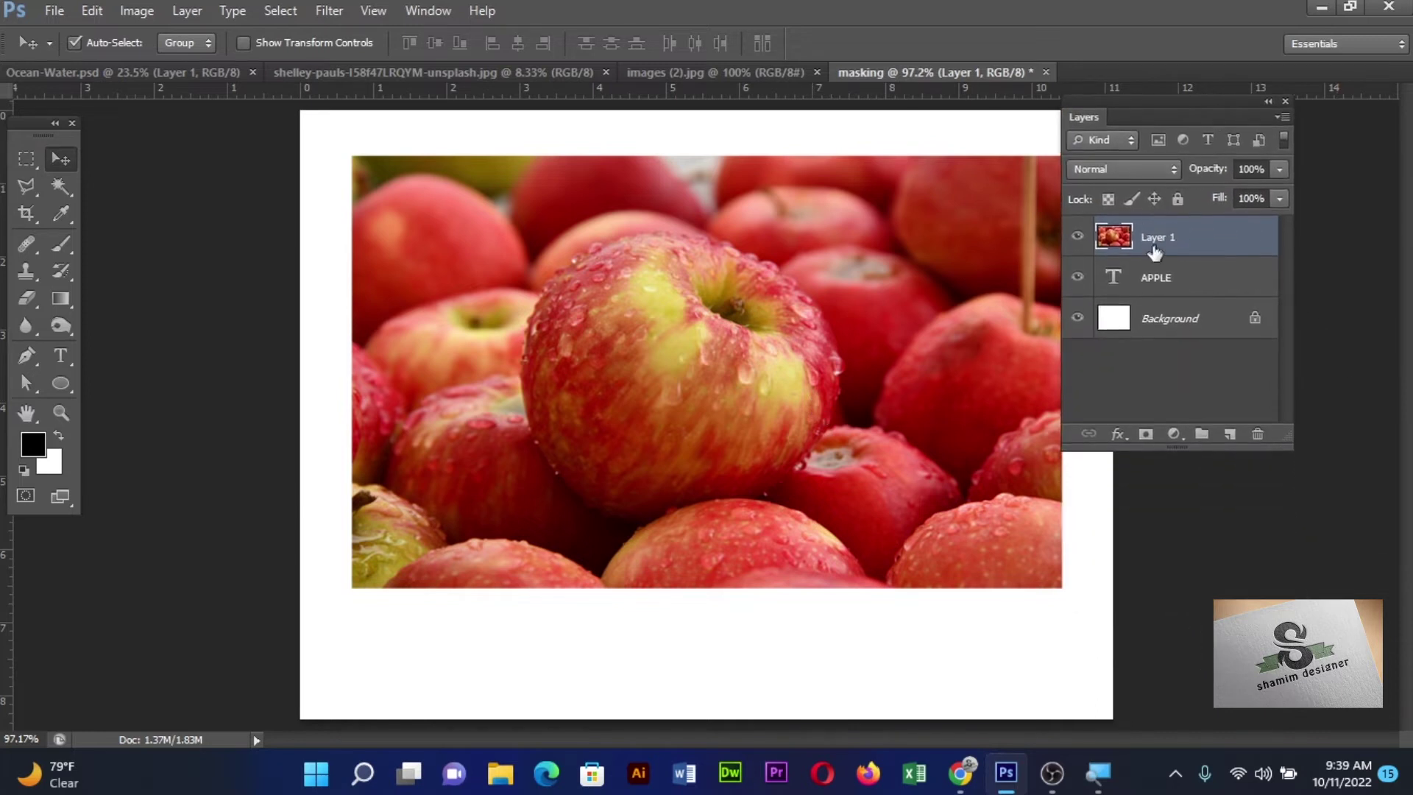
{"action": "left_click", "coordinate": [1076, 237]}
{"action": "left_click", "coordinate": [1077, 237]}
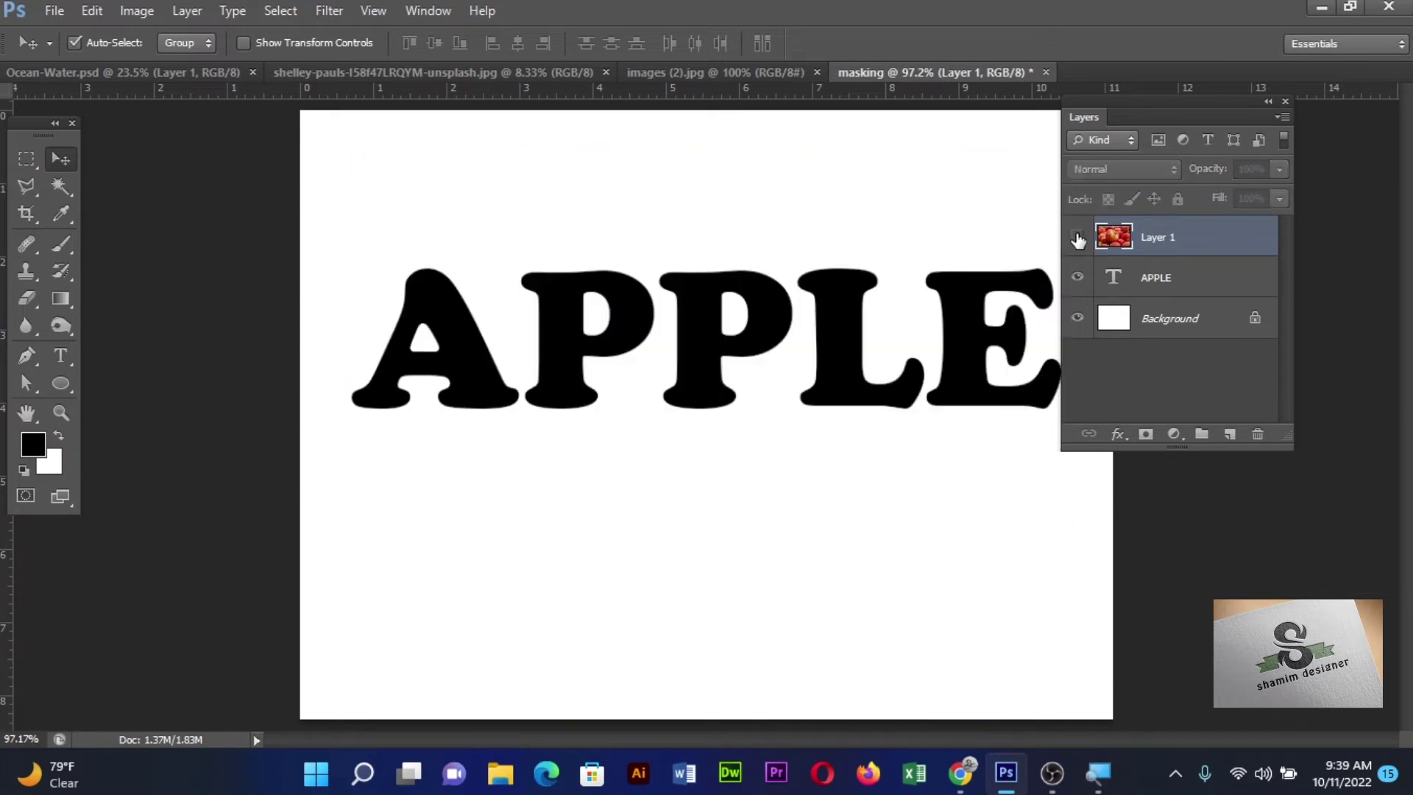
{"action": "left_click", "coordinate": [1077, 237]}
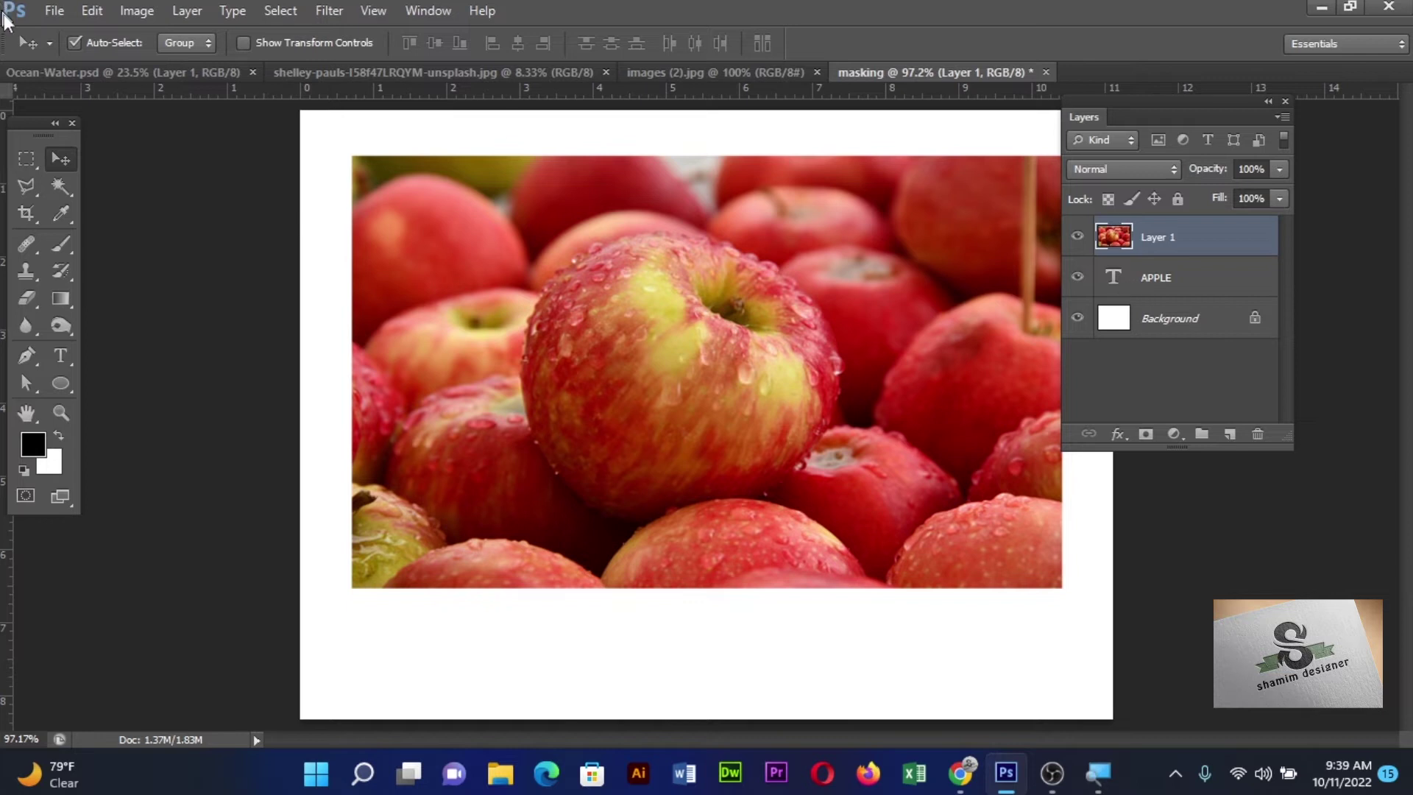
Create a clipping mask of the apple photo onto APPLE and nudge it within the letters
{"action": "left_click", "coordinate": [187, 10]}
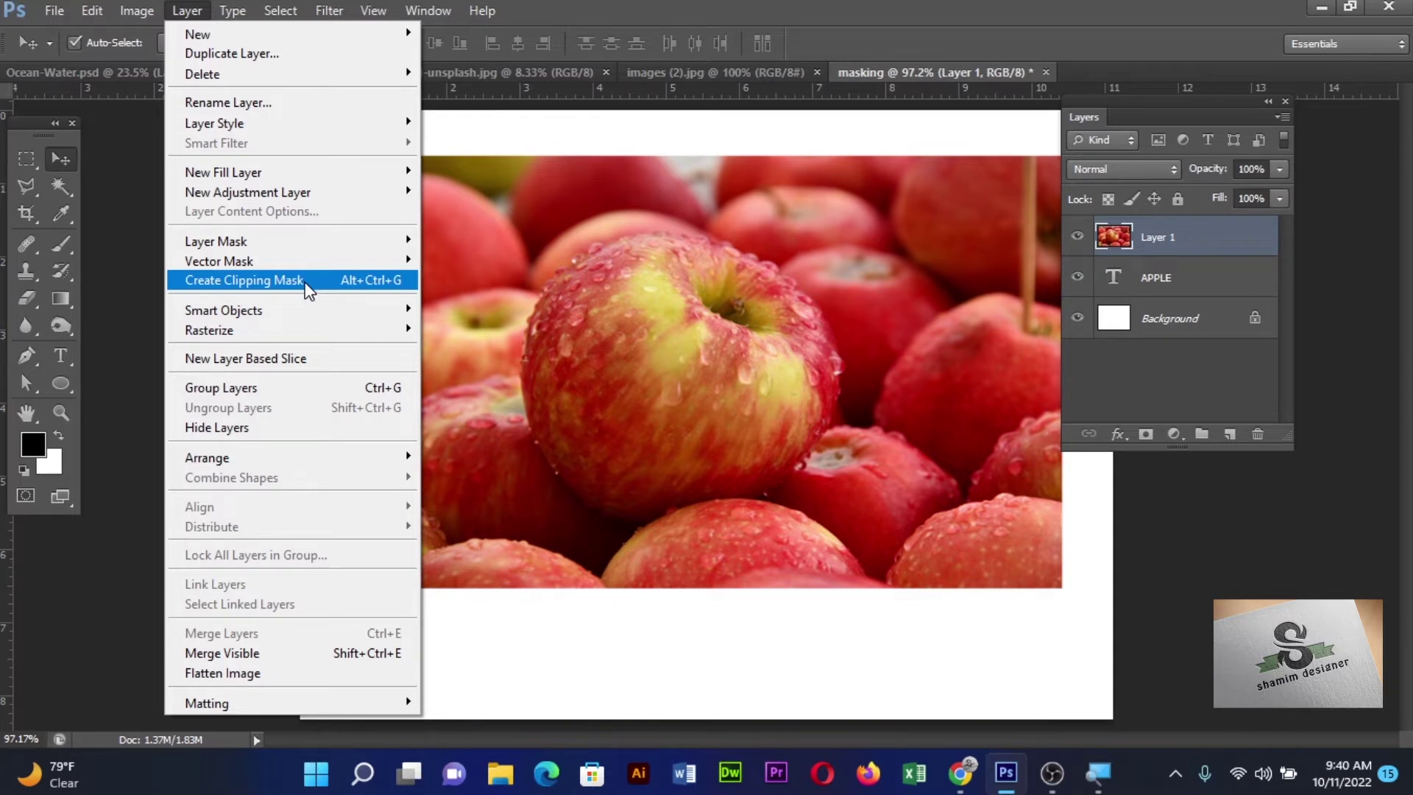
{"action": "left_click", "coordinate": [308, 287]}
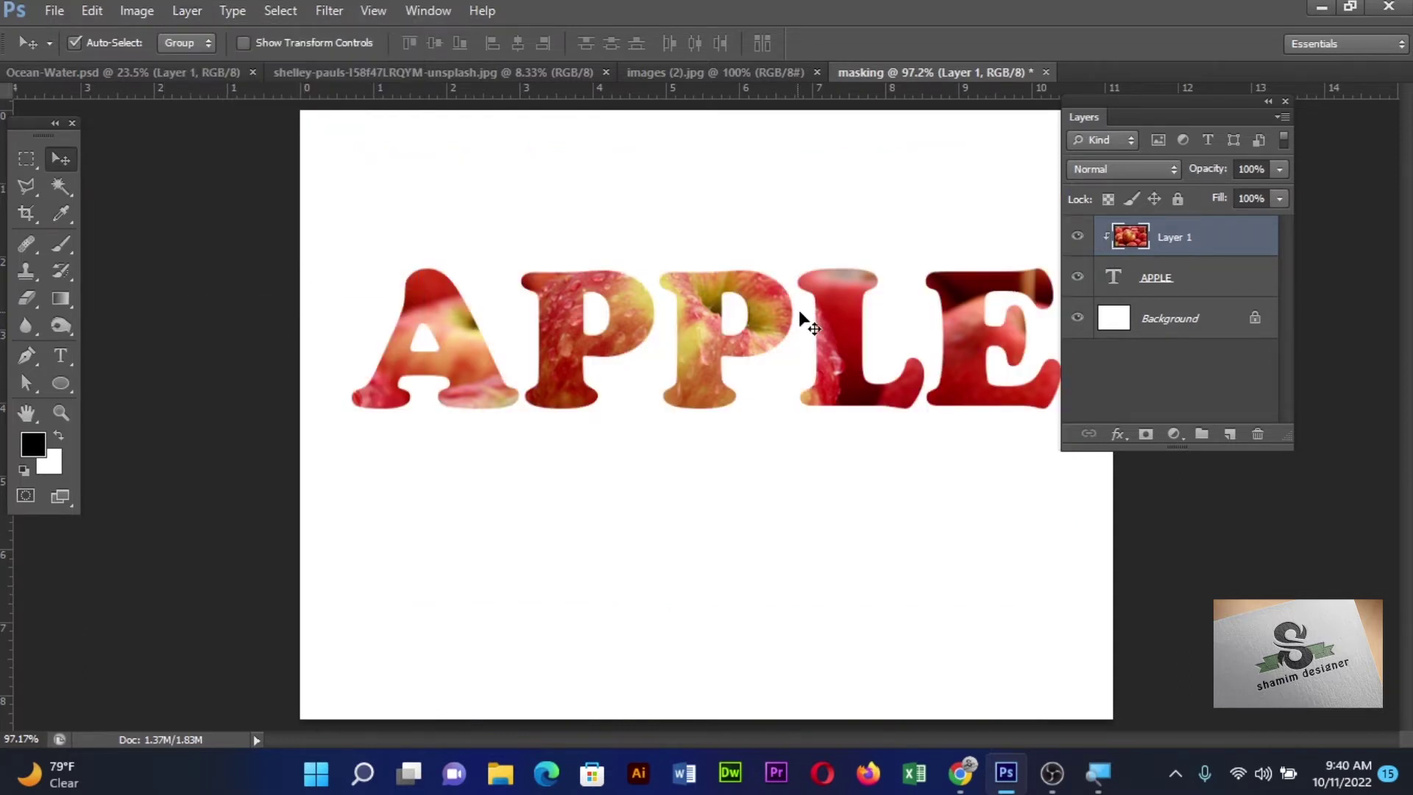
{"action": "mouse_move", "coordinate": [773, 325]}
{"action": "left_mouse_down"}
{"action": "mouse_move", "coordinate": [692, 339]}
{"action": "mouse_move", "coordinate": [830, 337]}
{"action": "mouse_move", "coordinate": [794, 353]}
{"action": "mouse_move", "coordinate": [766, 335]}
{"action": "left_mouse_up"}
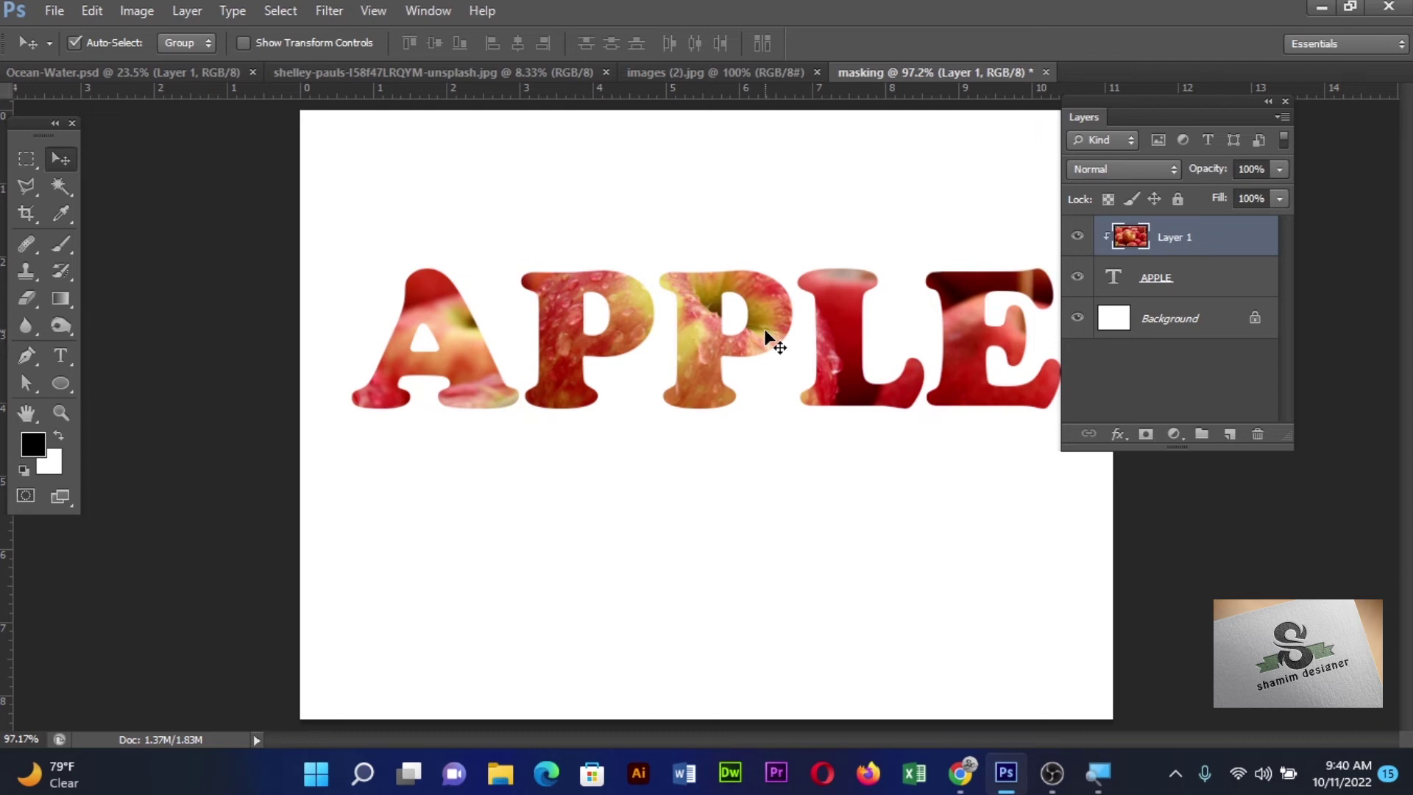
Squash the apple photo vertically to about 55% height to fit the letters
{"action": "key", "text": "ctrl+t"}
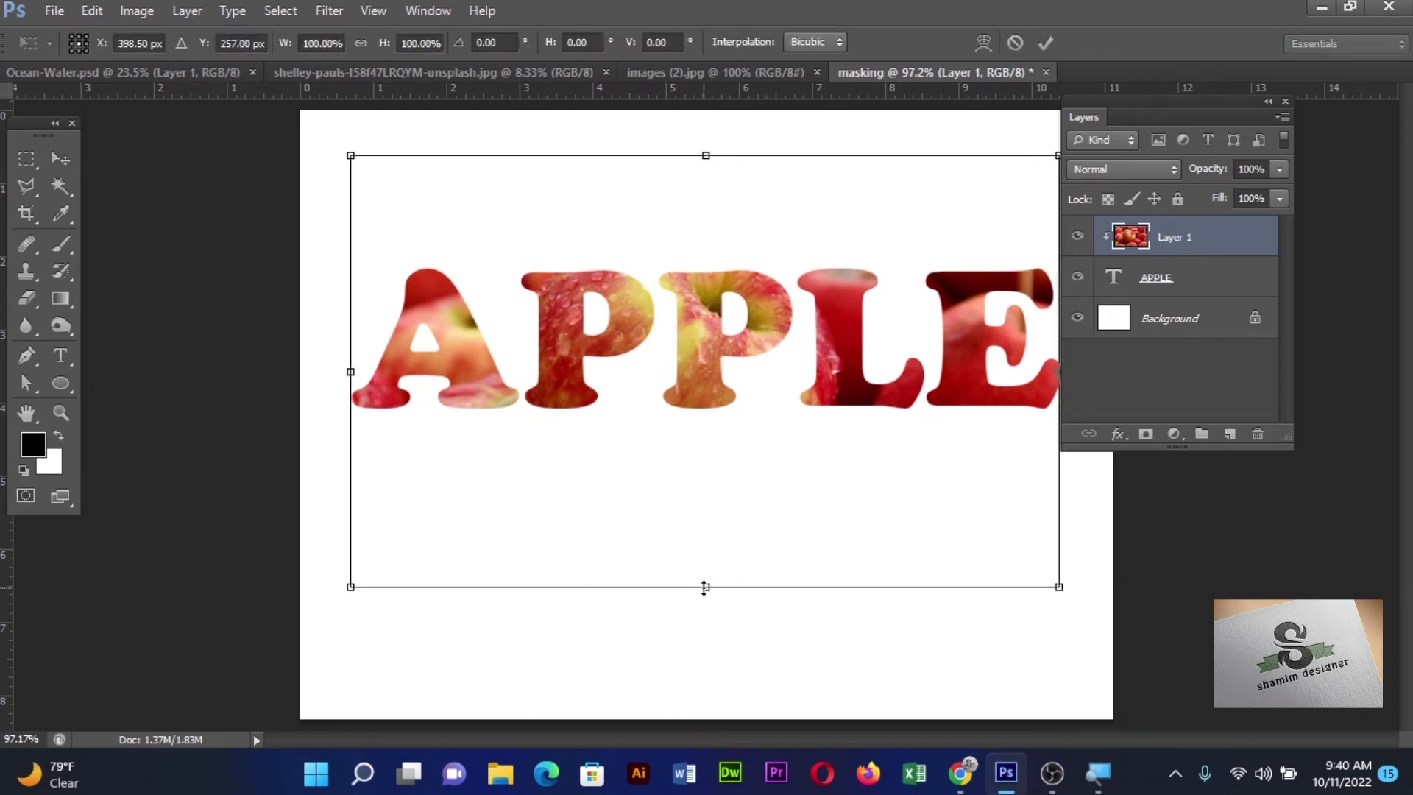
{"action": "left_click_drag", "start_coordinate": [705, 587], "coordinate": [705, 464]}
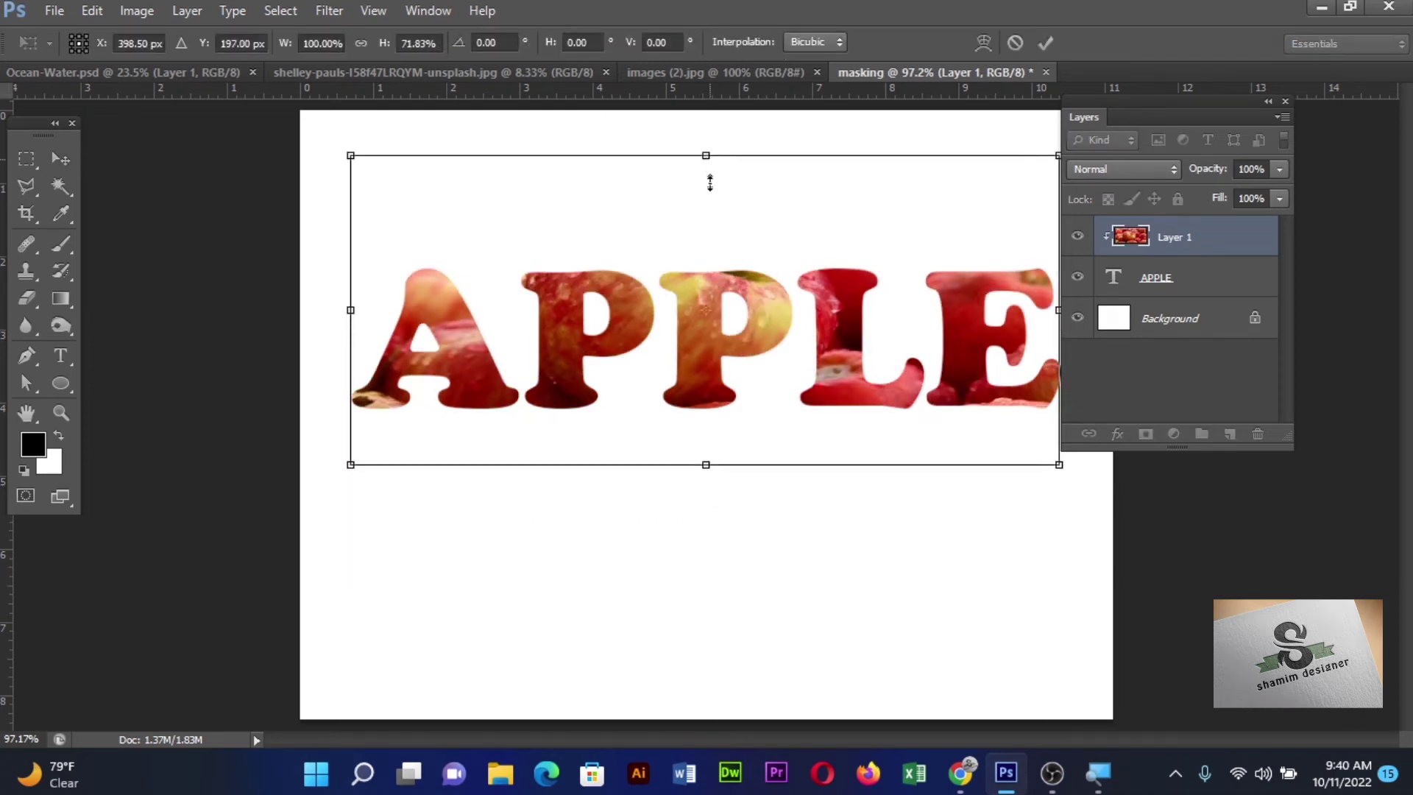
{"action": "left_click_drag", "start_coordinate": [709, 170], "coordinate": [707, 230]}
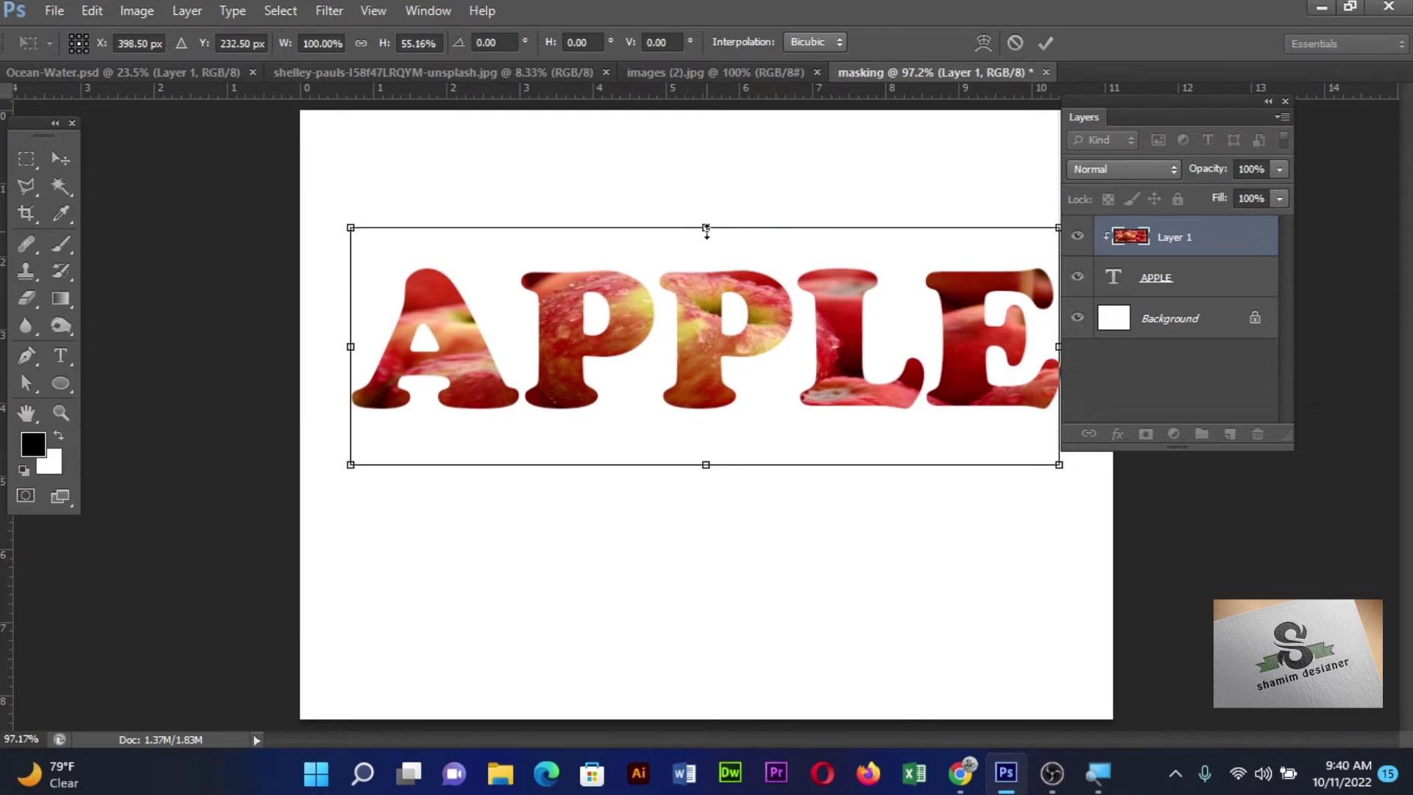
{"action": "key", "text": "Return"}
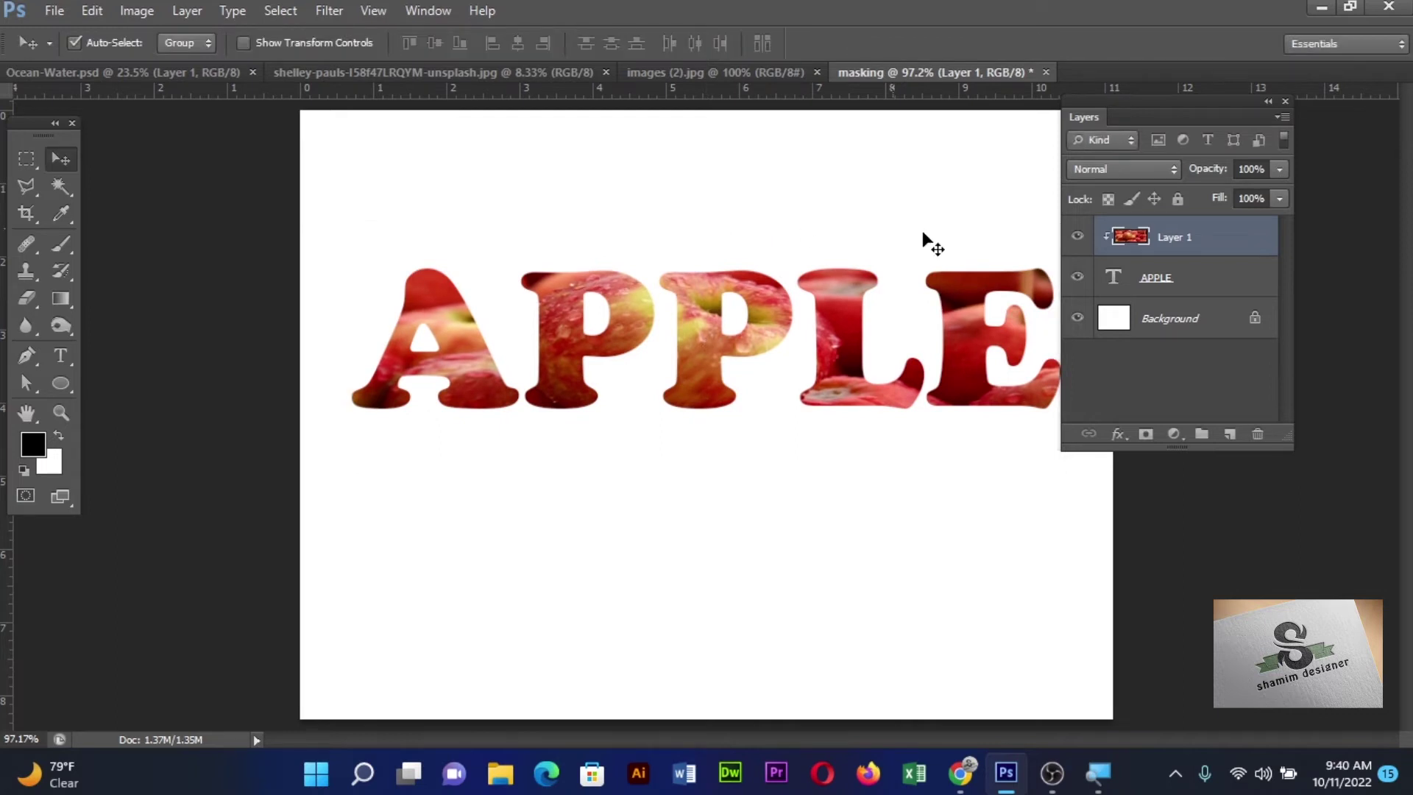
Merge the photo with the APPLE text layer and move the word higher
{"action": "left_click", "coordinate": [1176, 278], "text": "shift"}
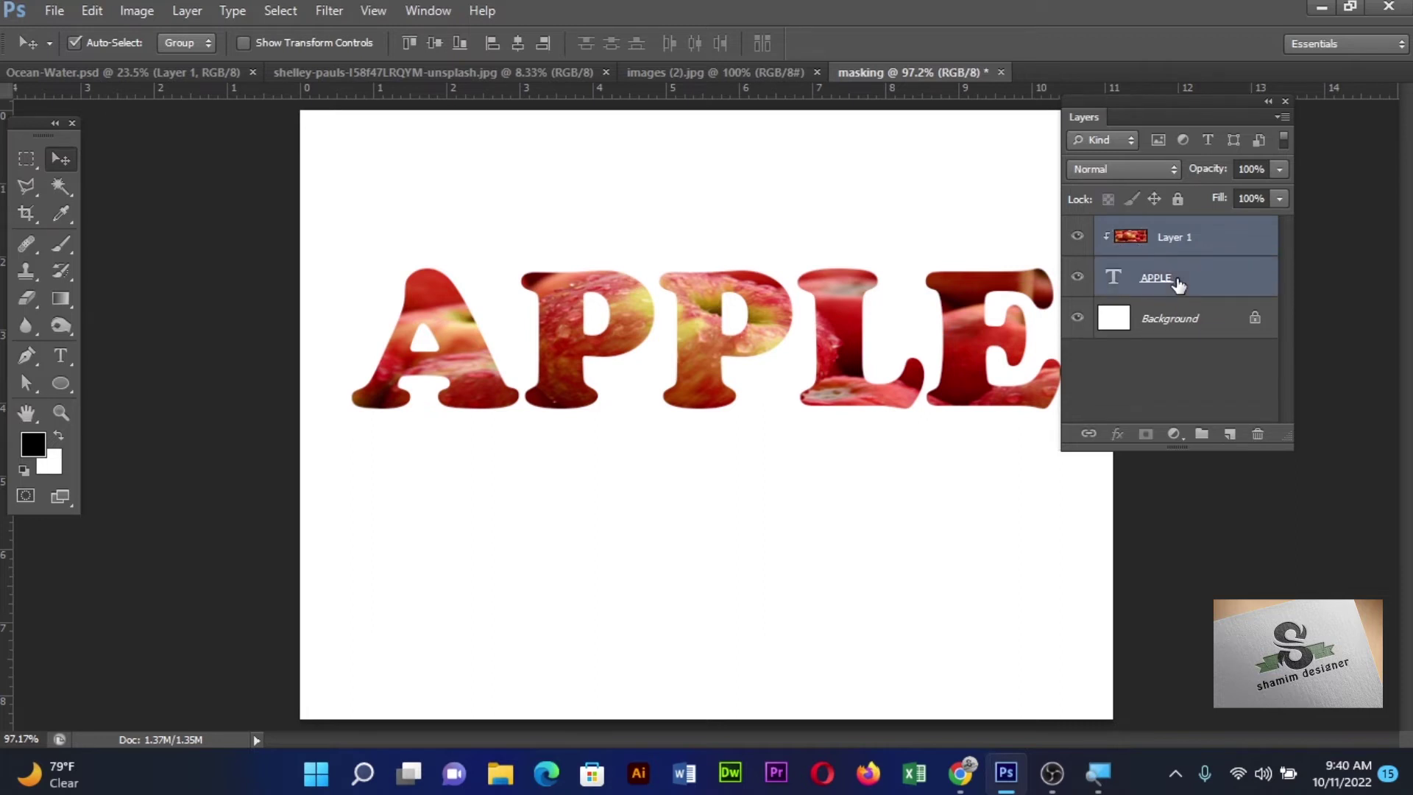
{"action": "key", "text": "ctrl+e"}
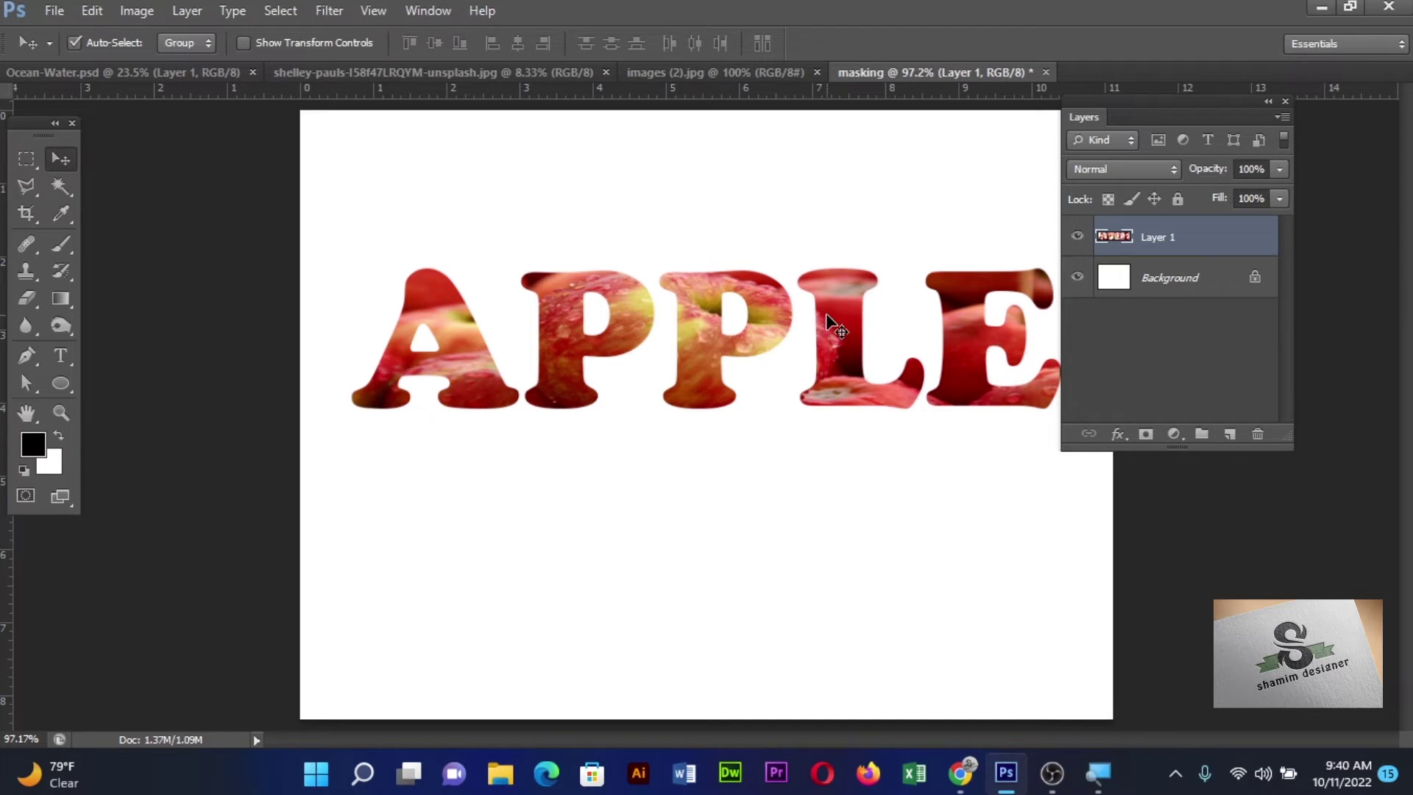
{"action": "left_click_drag", "start_coordinate": [825, 312], "coordinate": [827, 324]}
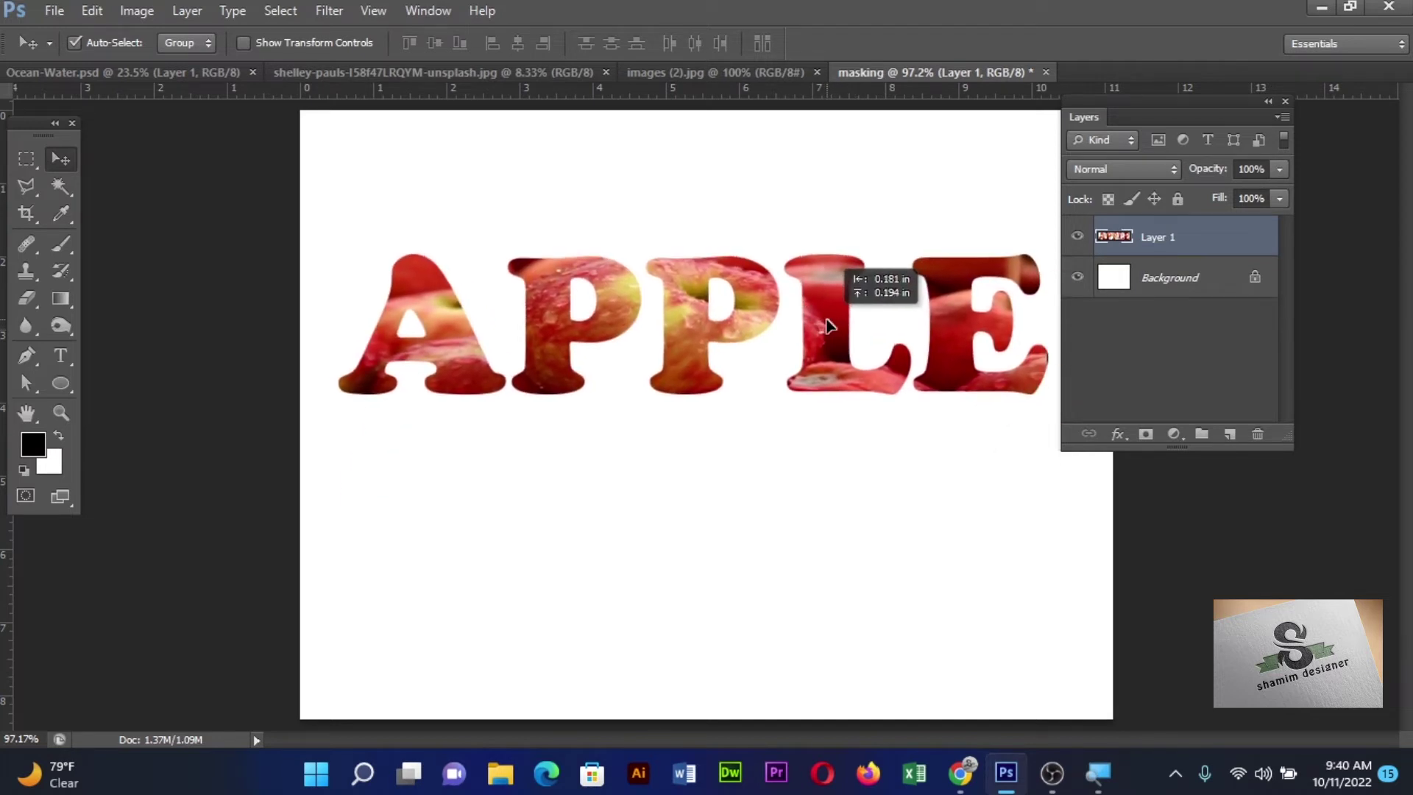
{"action": "left_click_drag", "start_coordinate": [827, 324], "coordinate": [839, 250]}
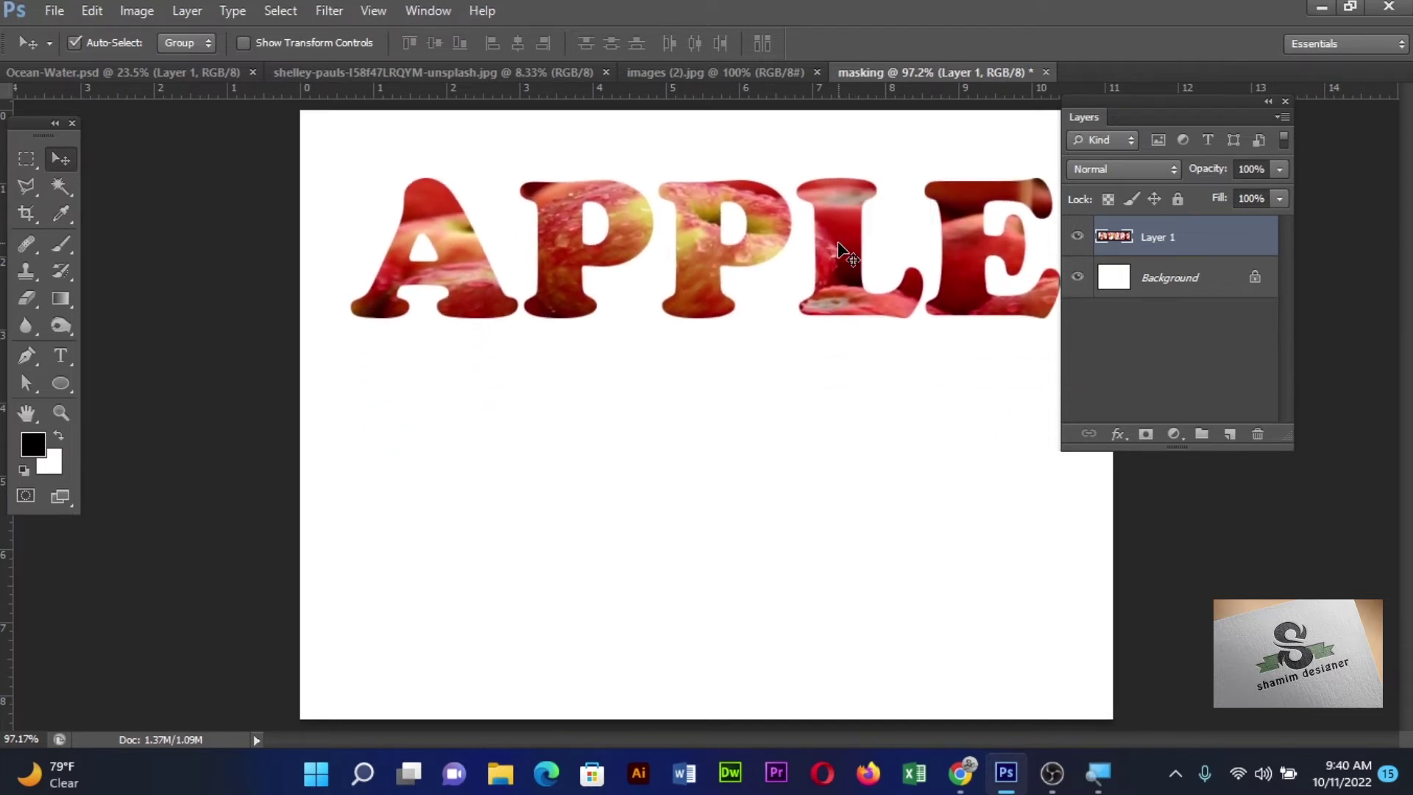
Add Drop Shadow and Stroke layer effects to the APPLE layer
{"action": "left_click", "coordinate": [1117, 437]}
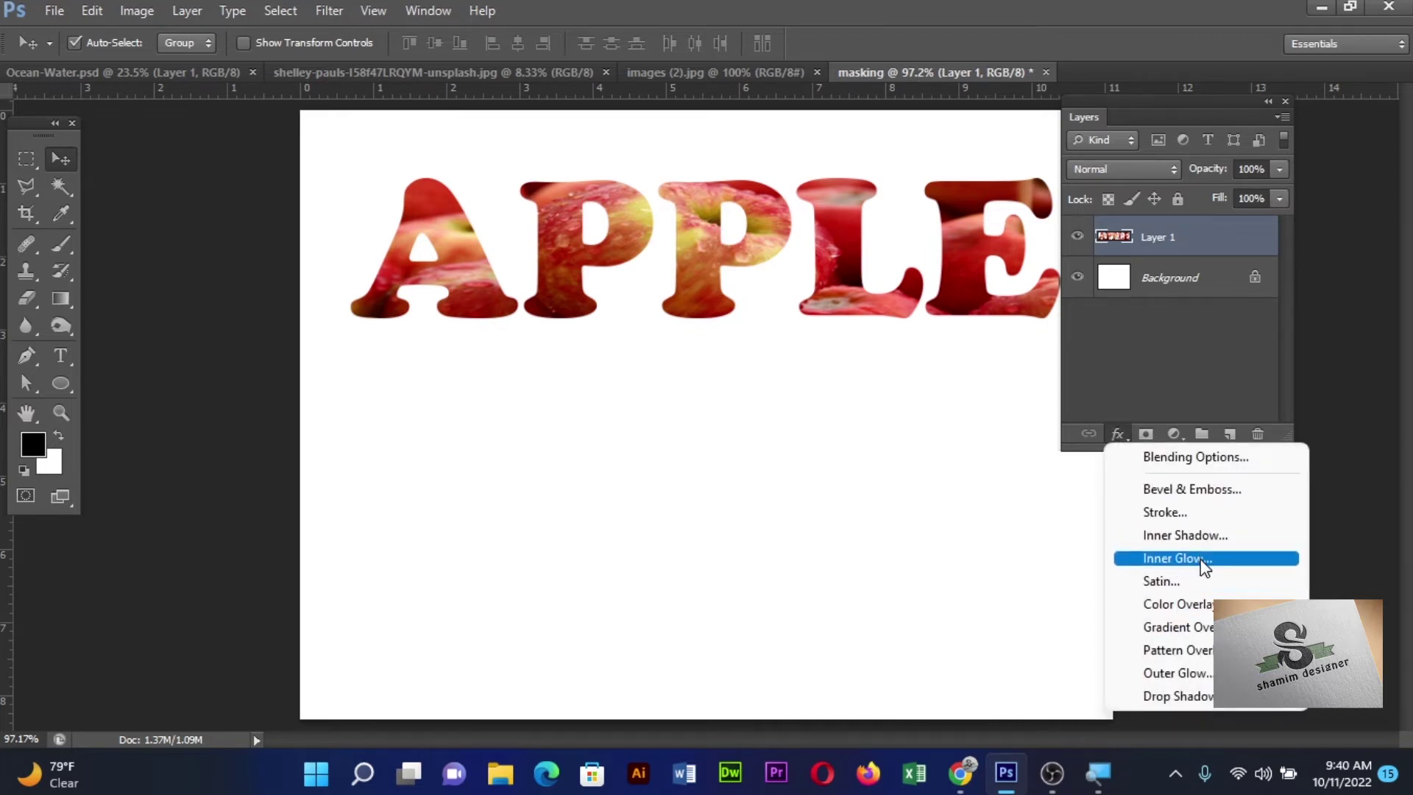
{"action": "left_click", "coordinate": [1190, 696]}
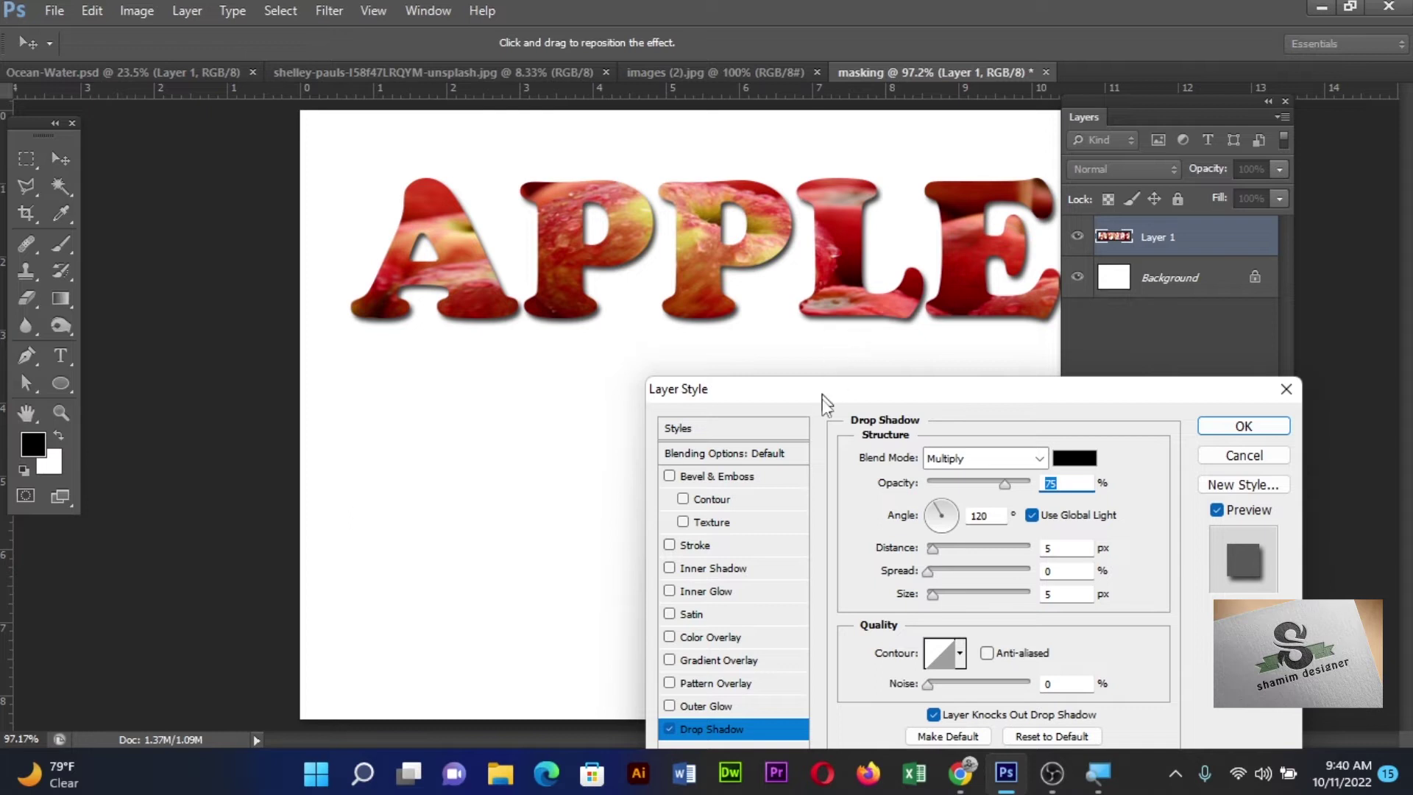
{"action": "left_click", "coordinate": [669, 545]}
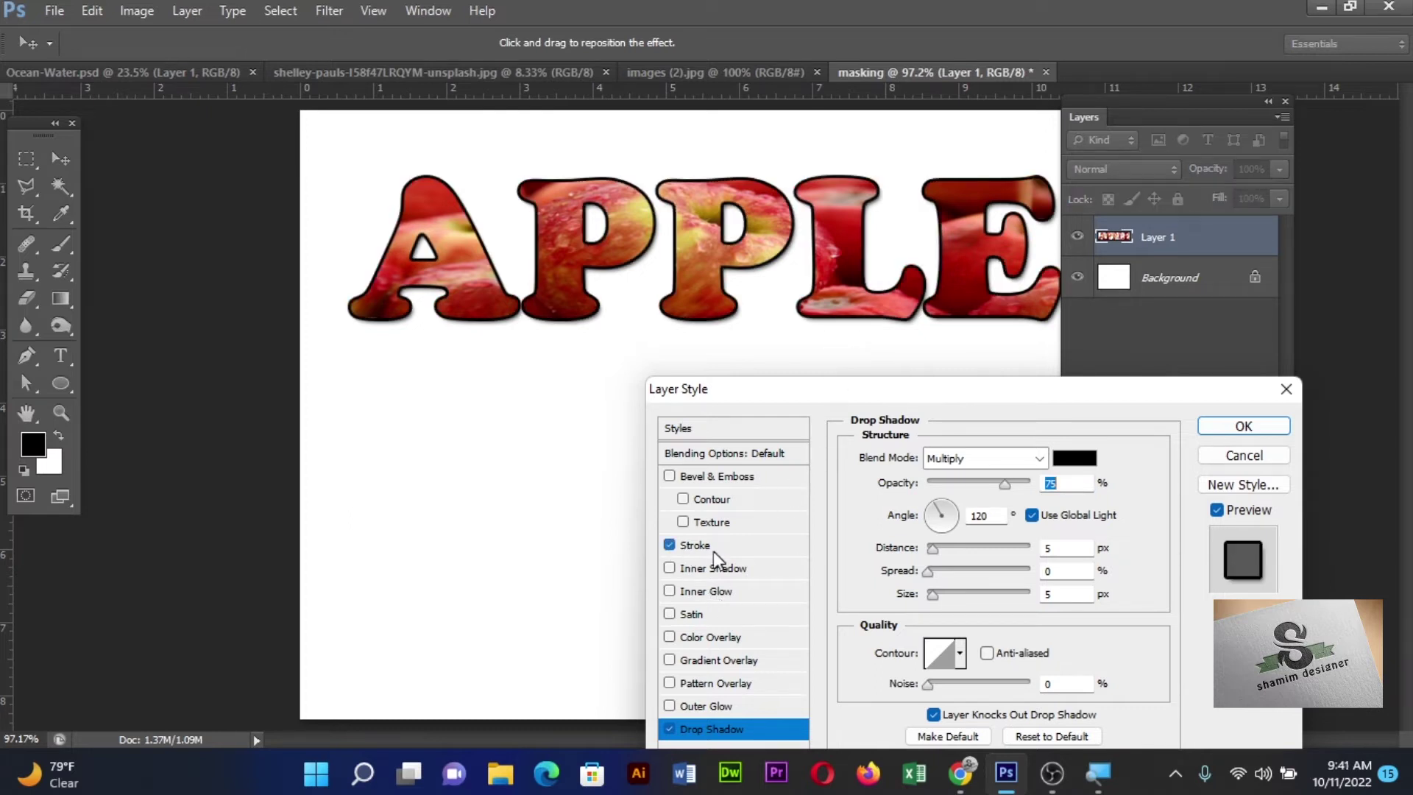
{"action": "left_click", "coordinate": [699, 546]}
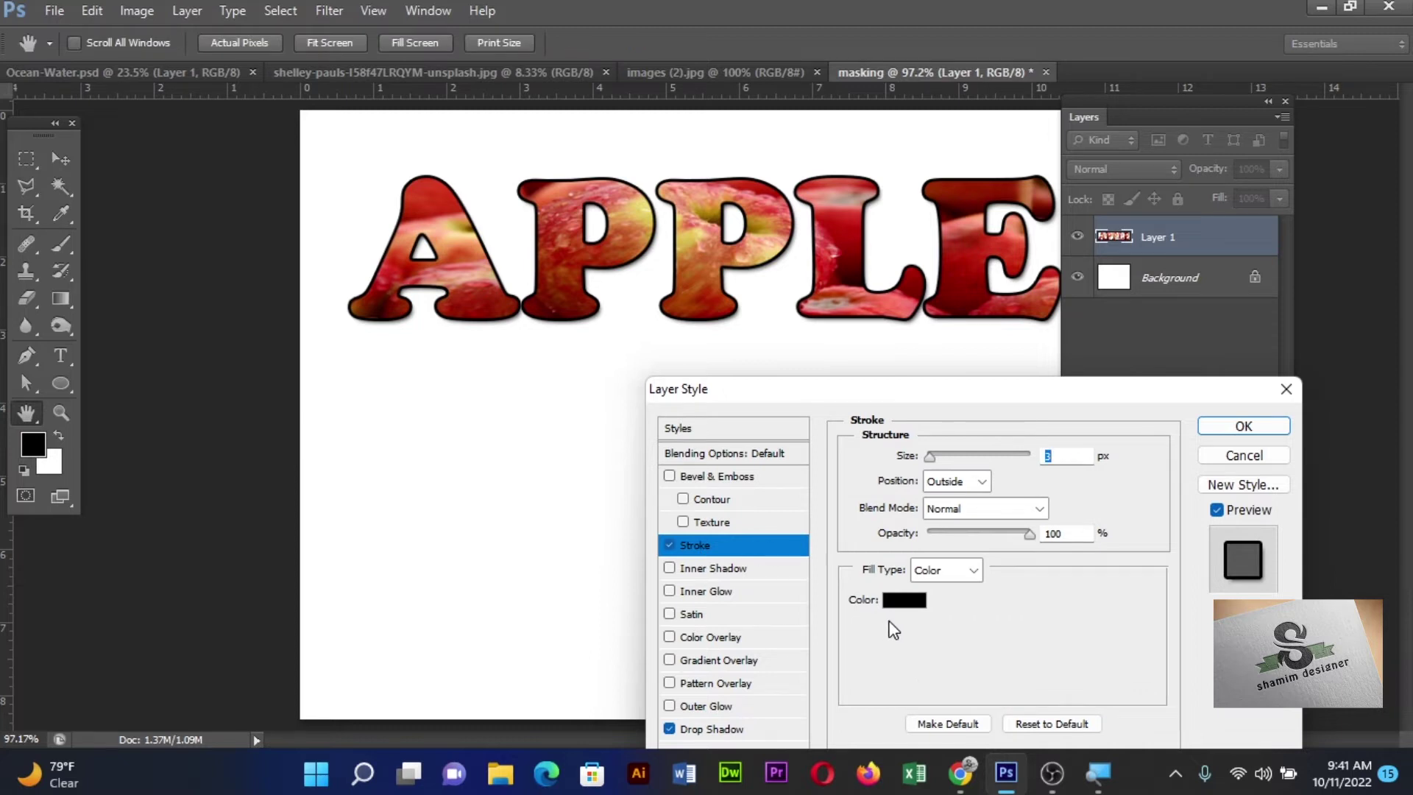
Set the 3 px stroke colour to dark green #067f09 and apply the layer style
{"action": "left_click", "coordinate": [905, 601]}
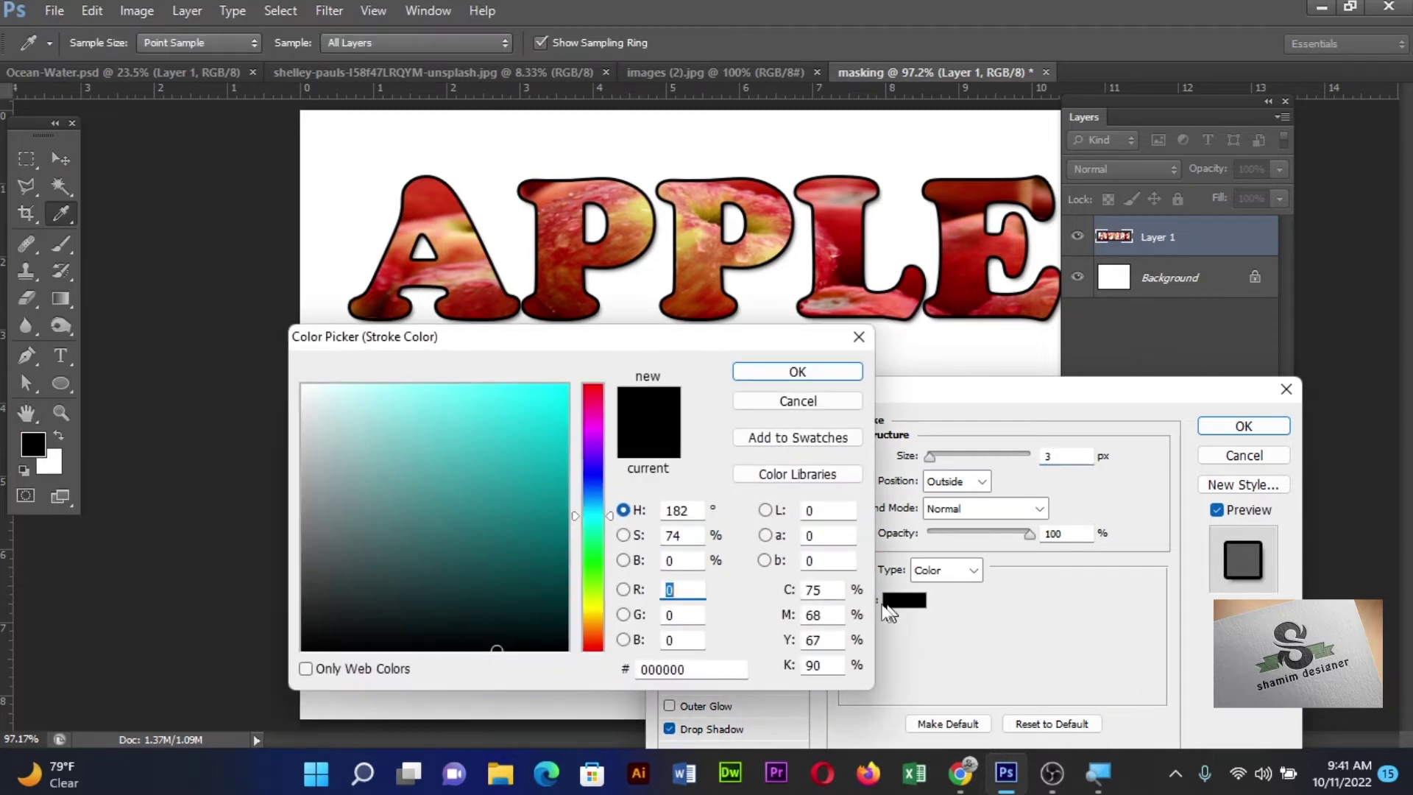
{"action": "left_click", "coordinate": [590, 390]}
{"action": "left_click_drag", "start_coordinate": [556, 487], "coordinate": [554, 518]}
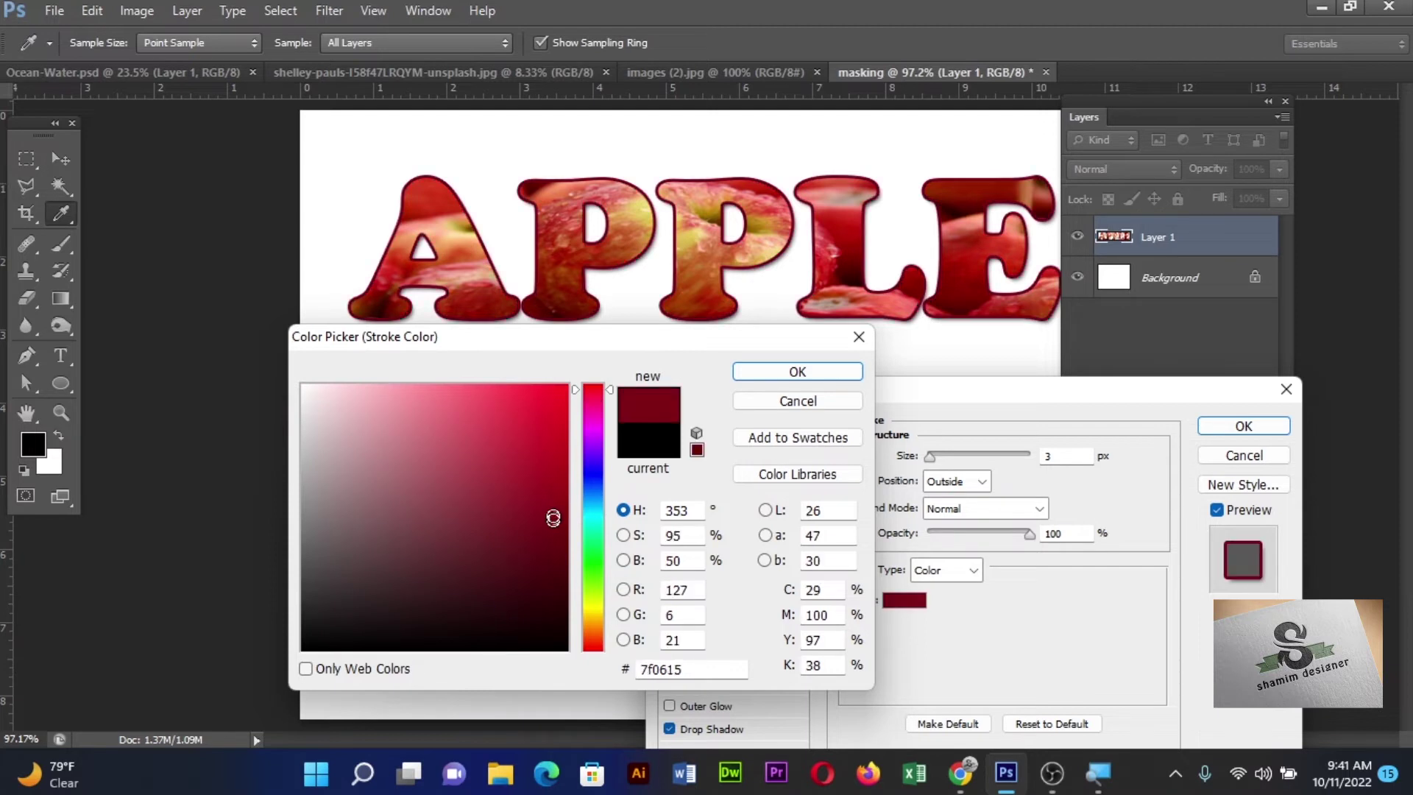
{"action": "left_click", "coordinate": [595, 561]}
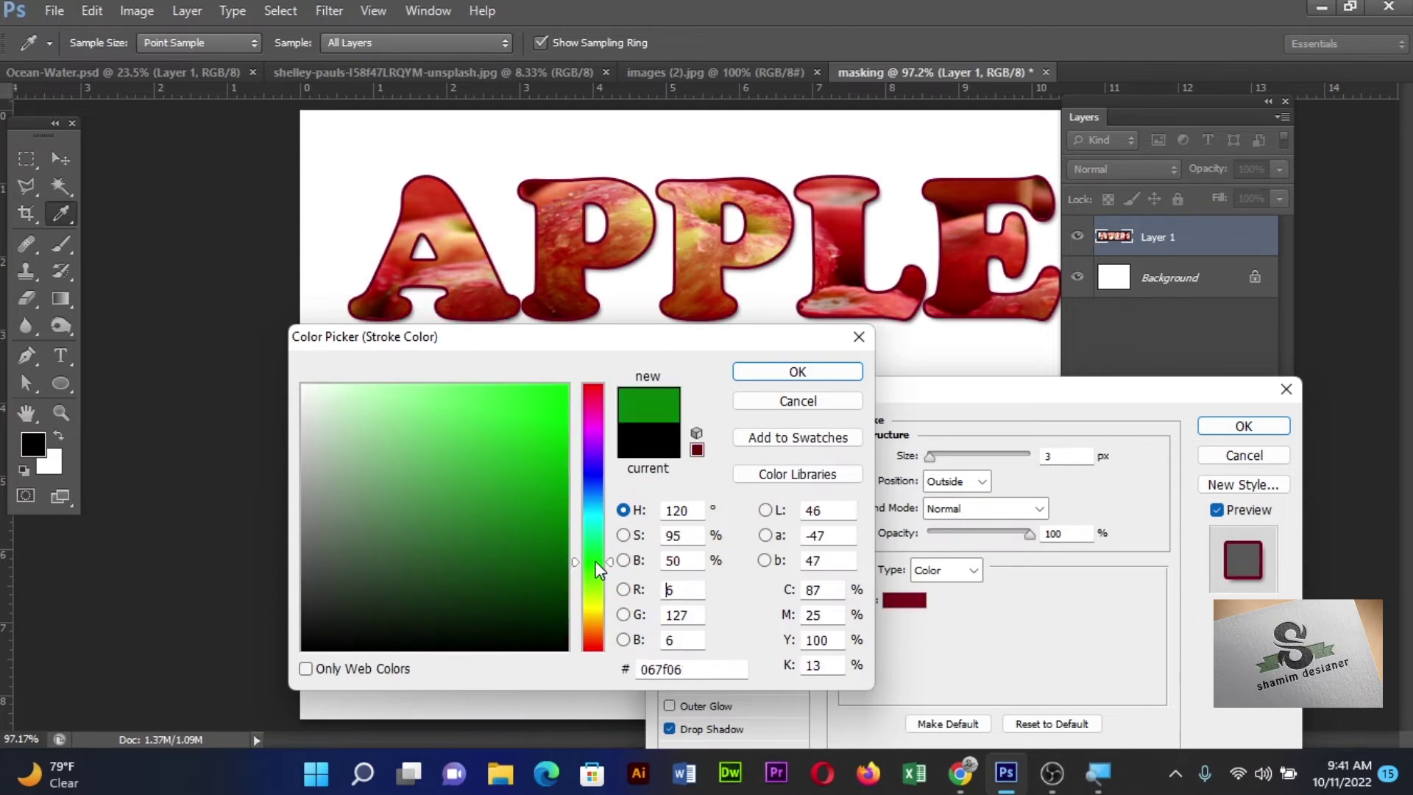
{"action": "left_click", "coordinate": [786, 373]}
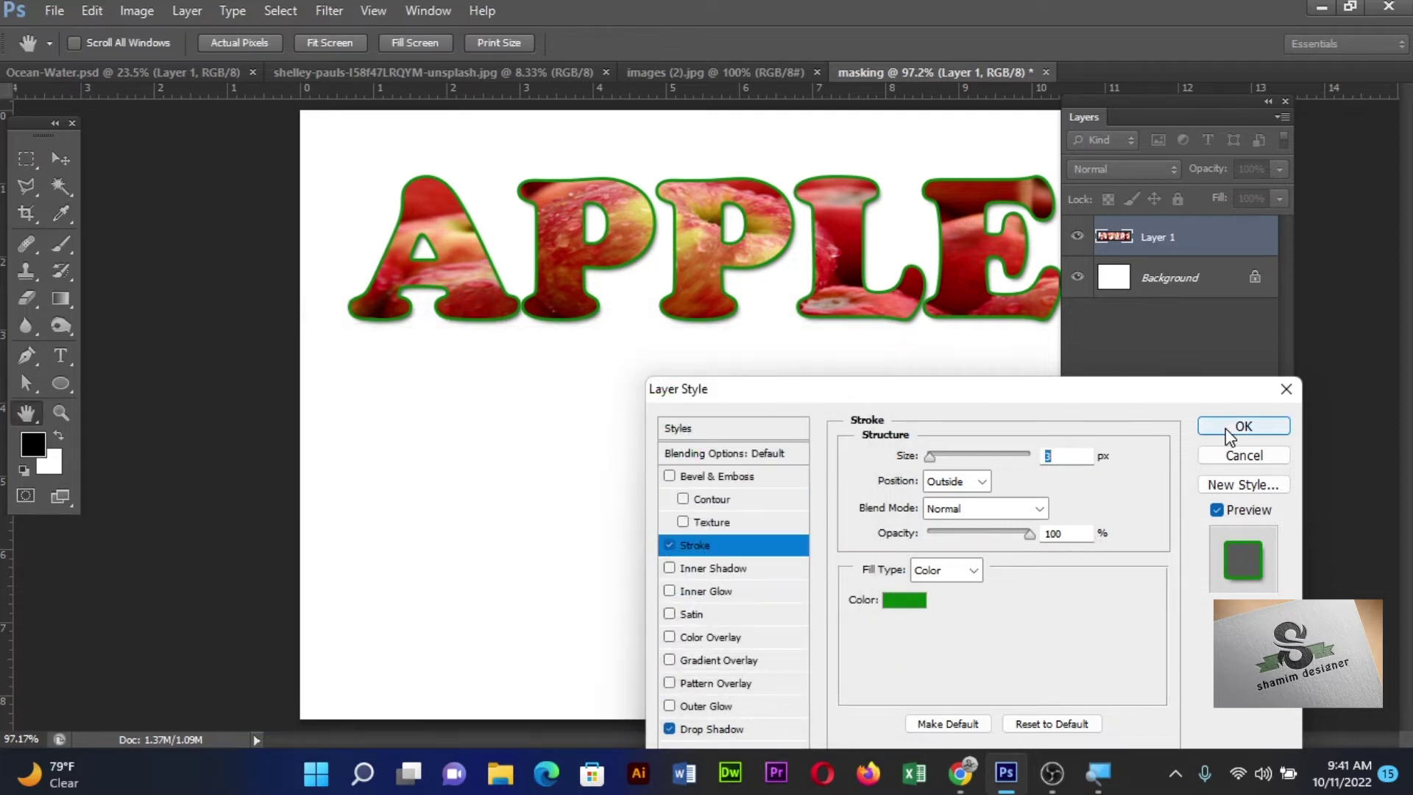
{"action": "left_click", "coordinate": [1240, 428]}
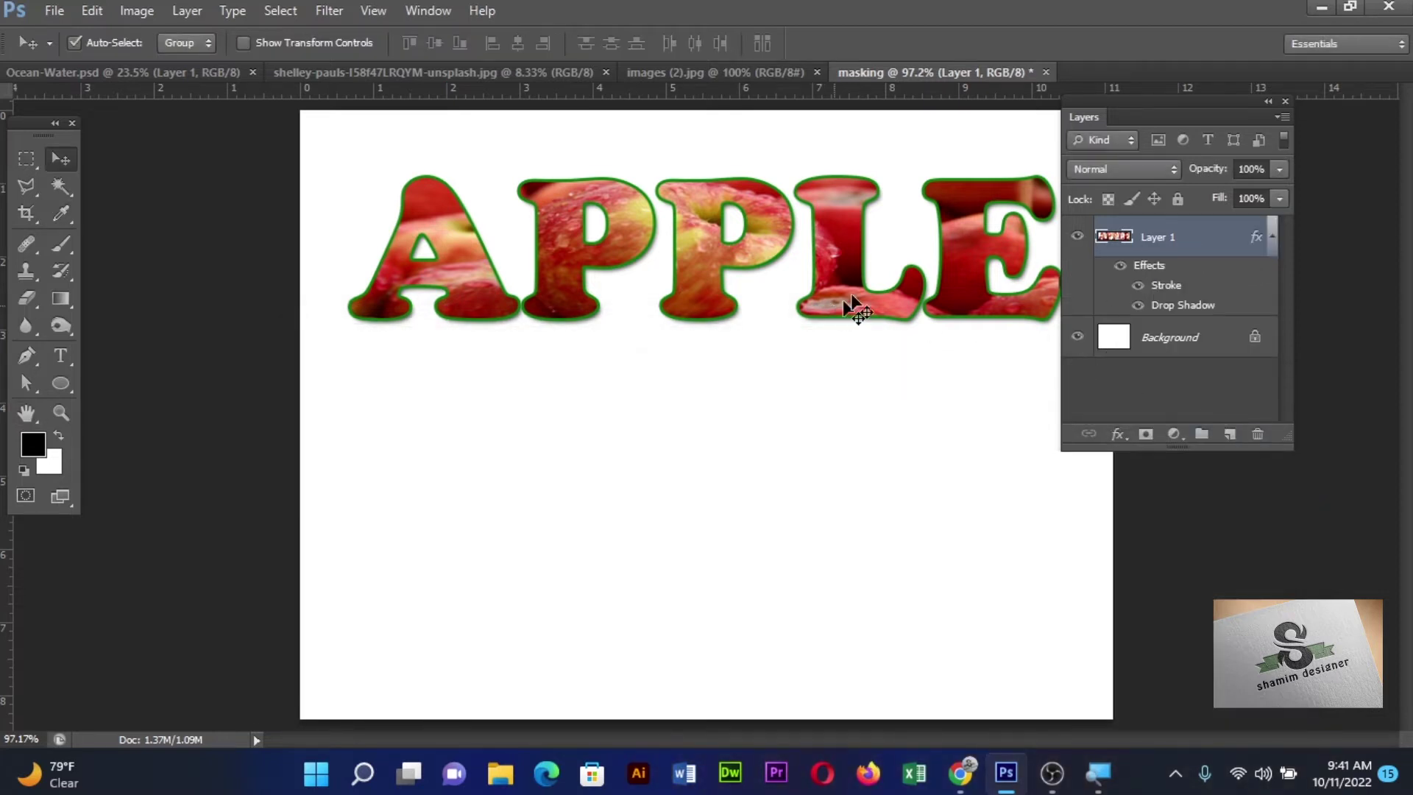
Type black Cooper Black FOOD text below APPLE
{"action": "left_click_drag", "start_coordinate": [1177, 108], "coordinate": [1194, 324]}
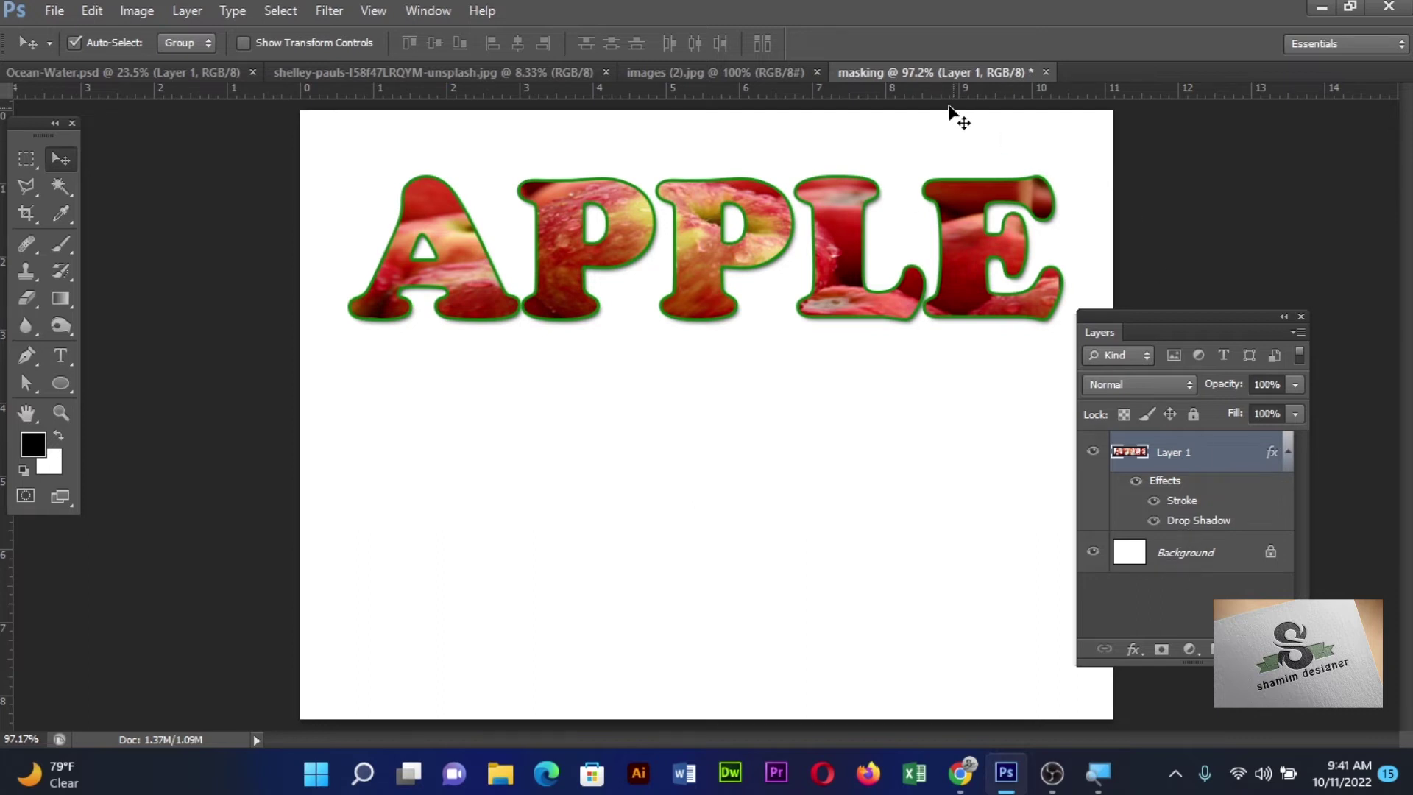
{"action": "left_click", "coordinate": [733, 72]}
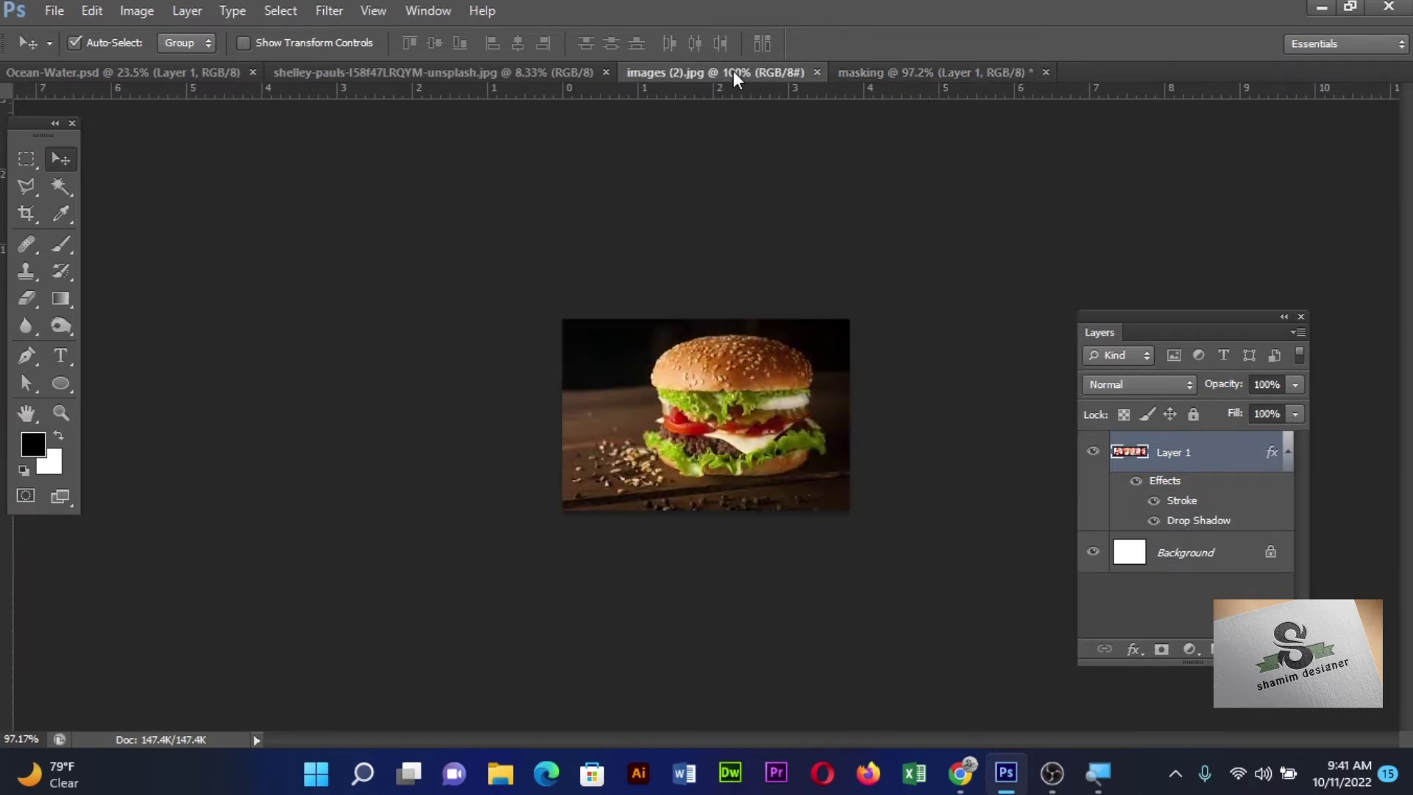
{"action": "left_click", "coordinate": [915, 70]}
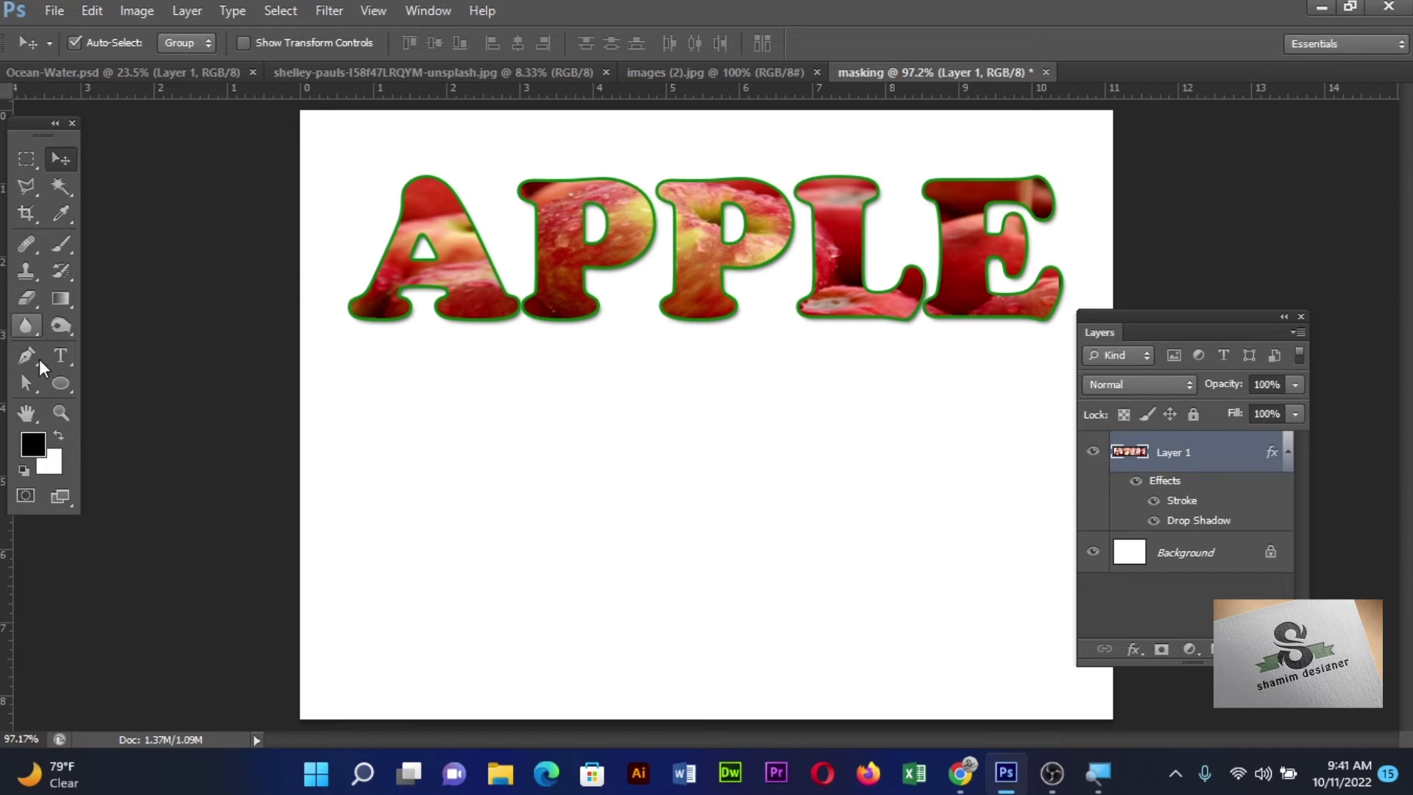
{"action": "left_click", "coordinate": [59, 357]}
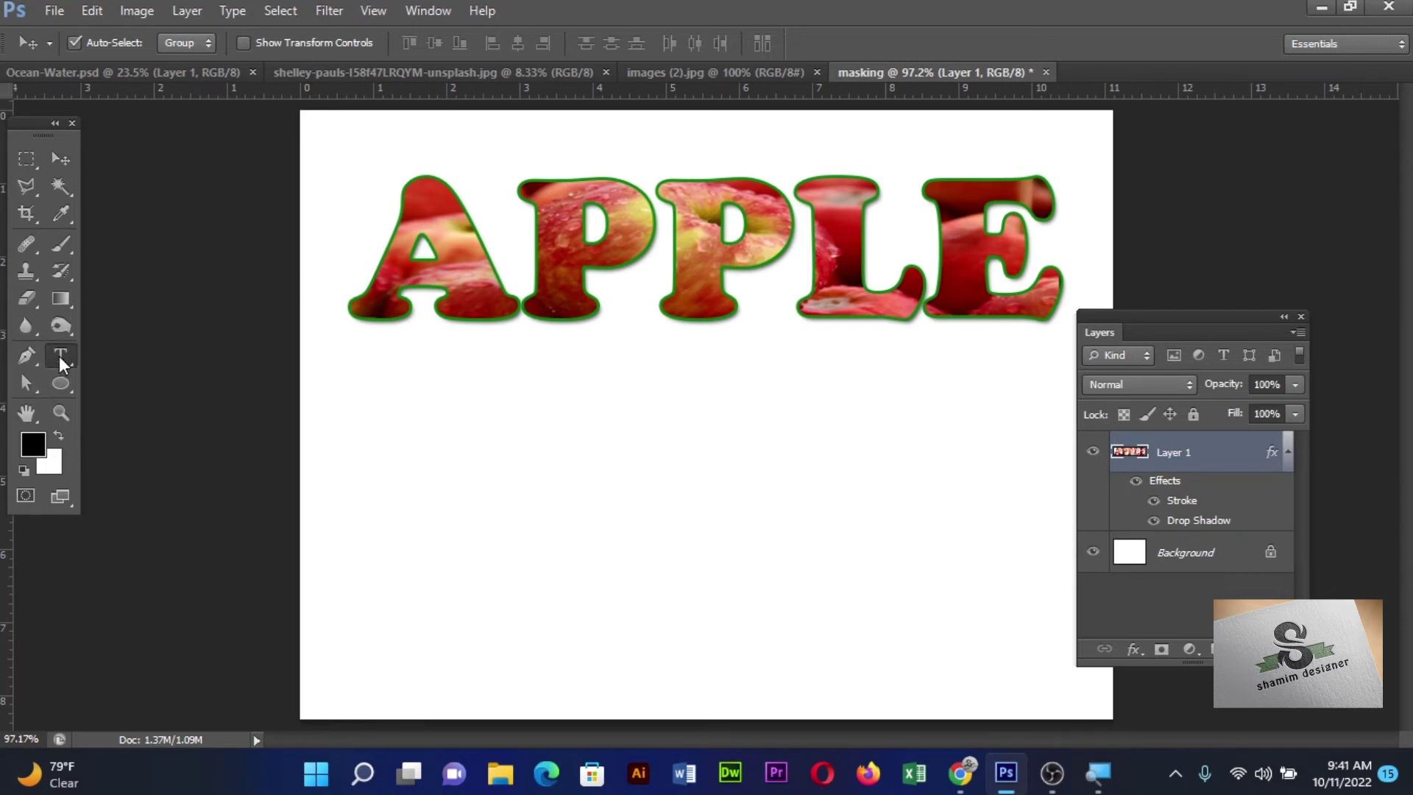
{"action": "left_click", "coordinate": [577, 557]}
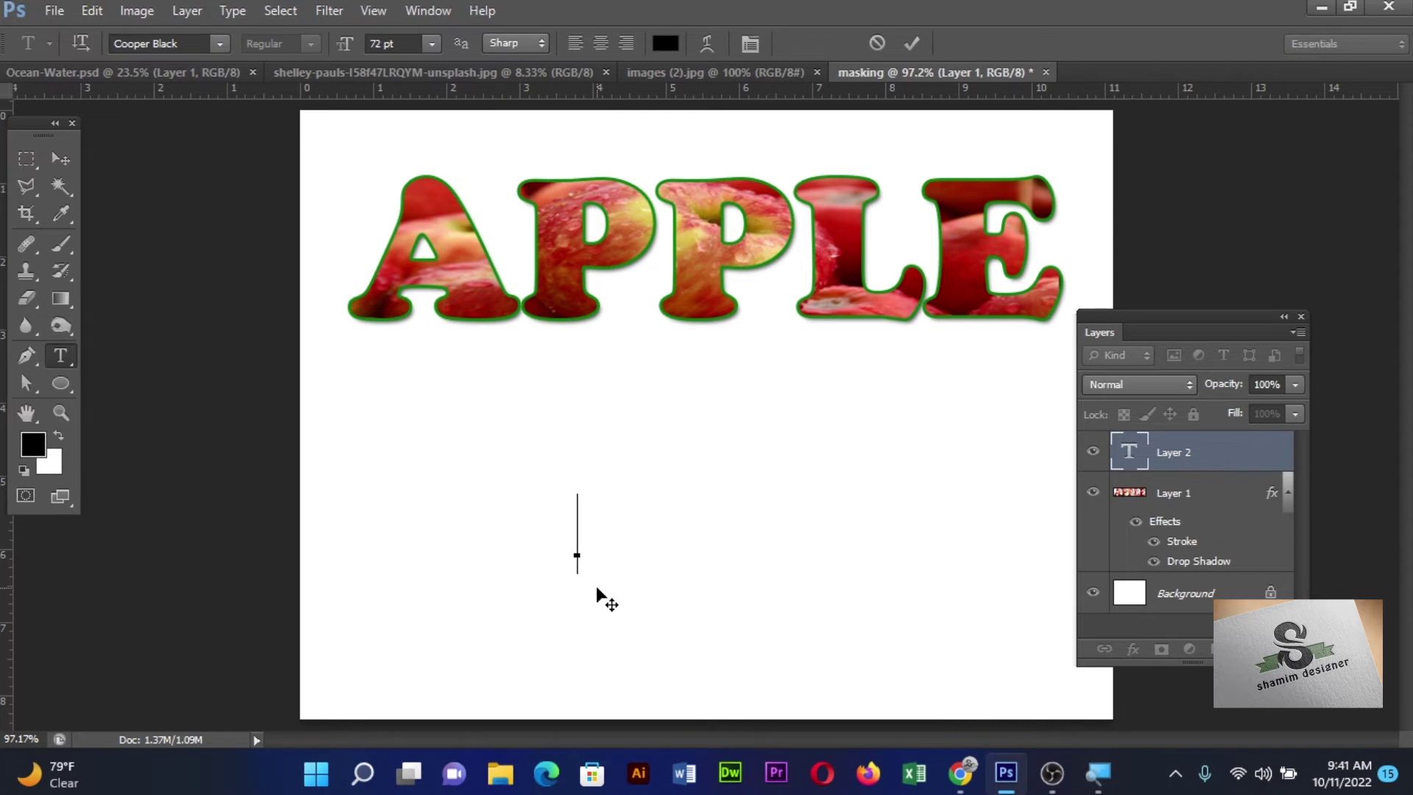
{"action": "type", "text": "FOOD"}
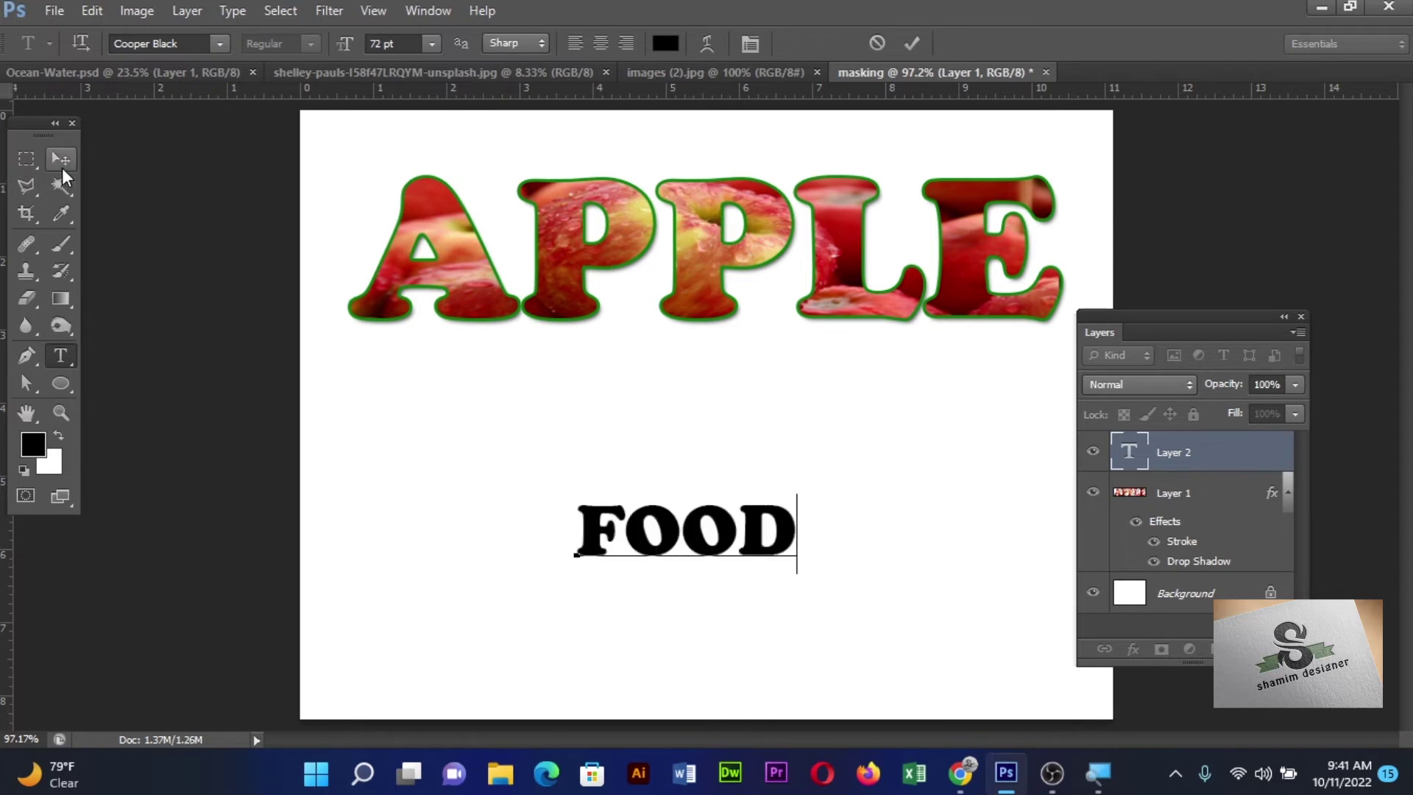
{"action": "left_click", "coordinate": [61, 159]}
Scale FOOD to about 274% and position it under APPLE
{"action": "key", "text": "ctrl+t"}
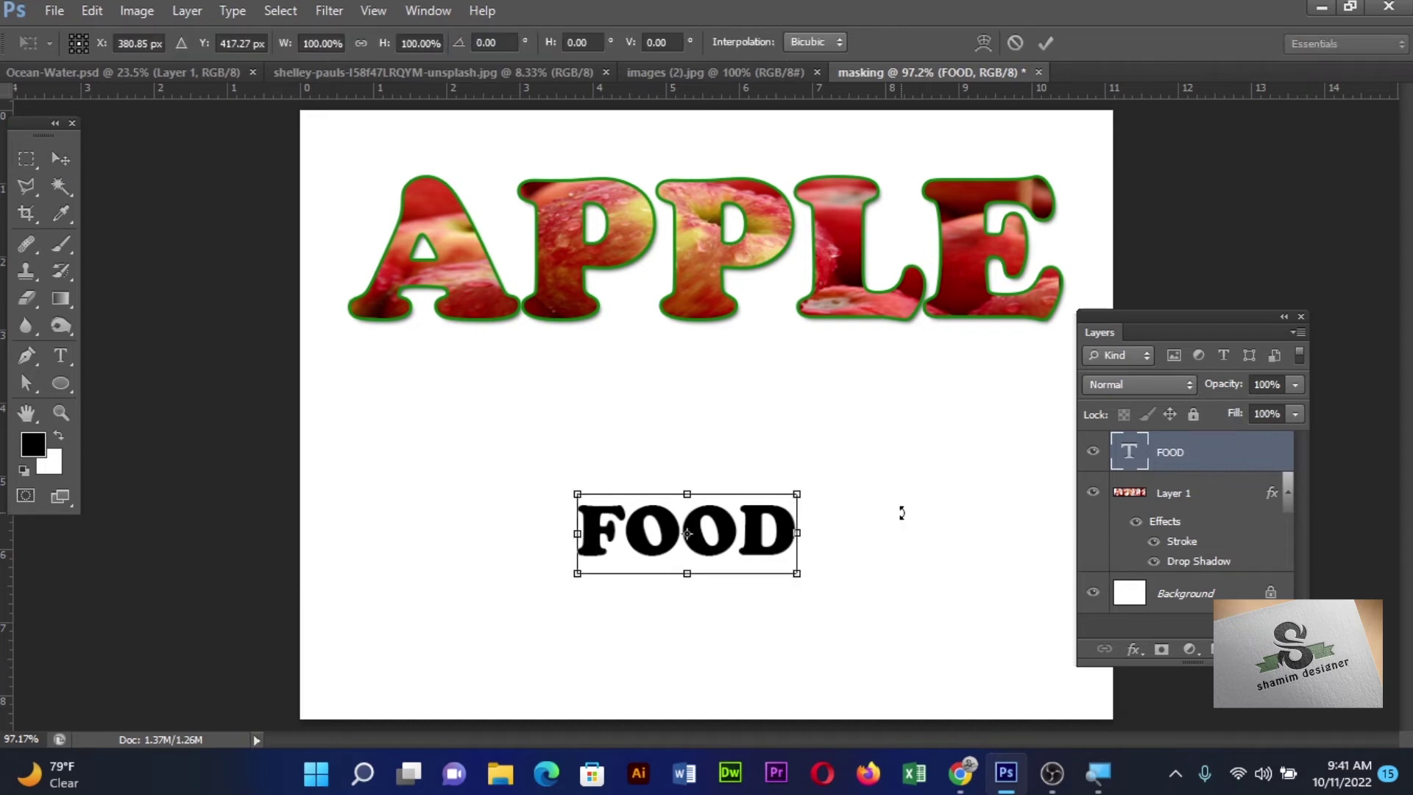
{"action": "left_click_drag", "start_coordinate": [797, 494], "coordinate": [971, 366]}
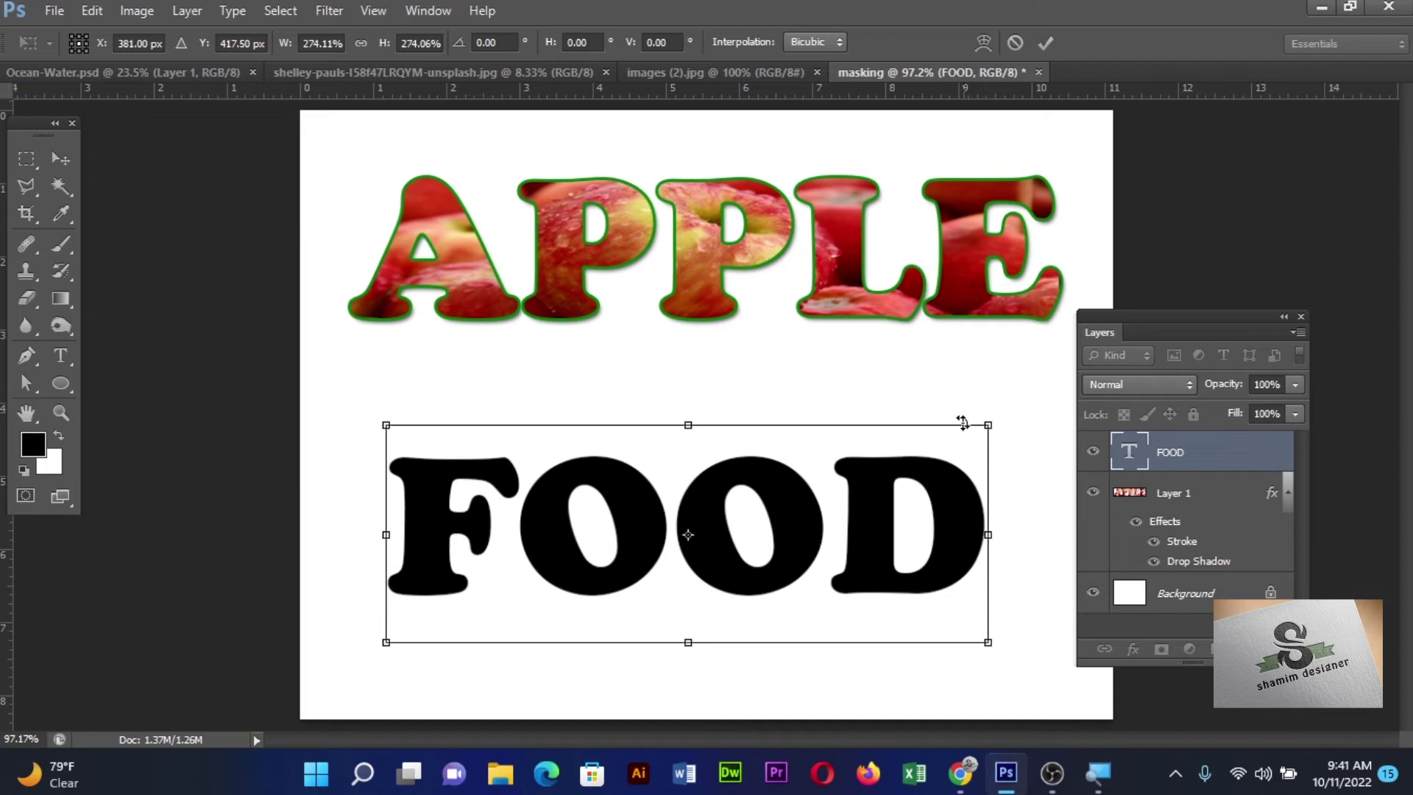
{"action": "left_click_drag", "start_coordinate": [938, 496], "coordinate": [978, 491]}
{"action": "key", "text": "Return"}
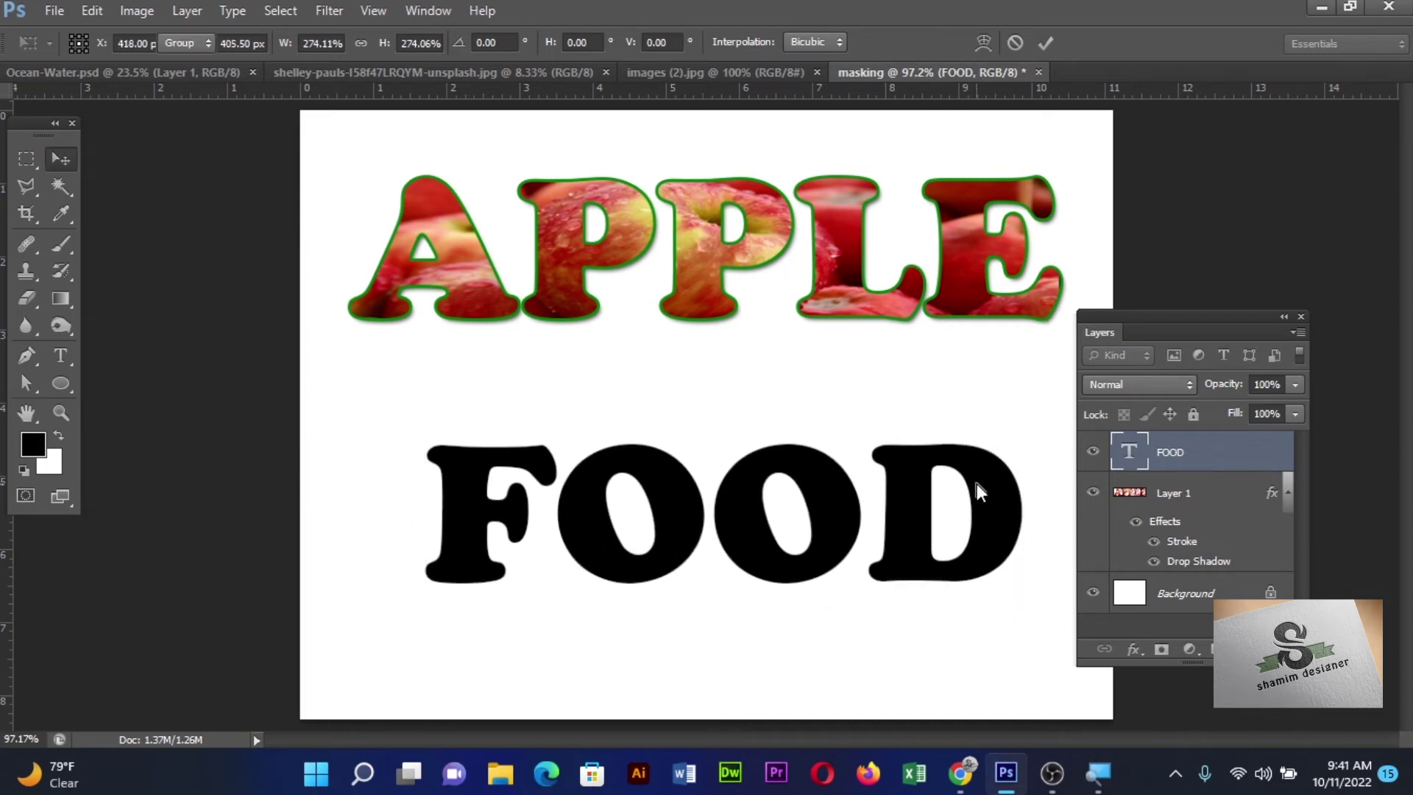
{"action": "left_click", "coordinate": [677, 72]}
Bring the burger photo in as Layer 2, scaled about 192% and widened to cover FOOD
{"action": "left_click_drag", "start_coordinate": [758, 426], "coordinate": [898, 71]}
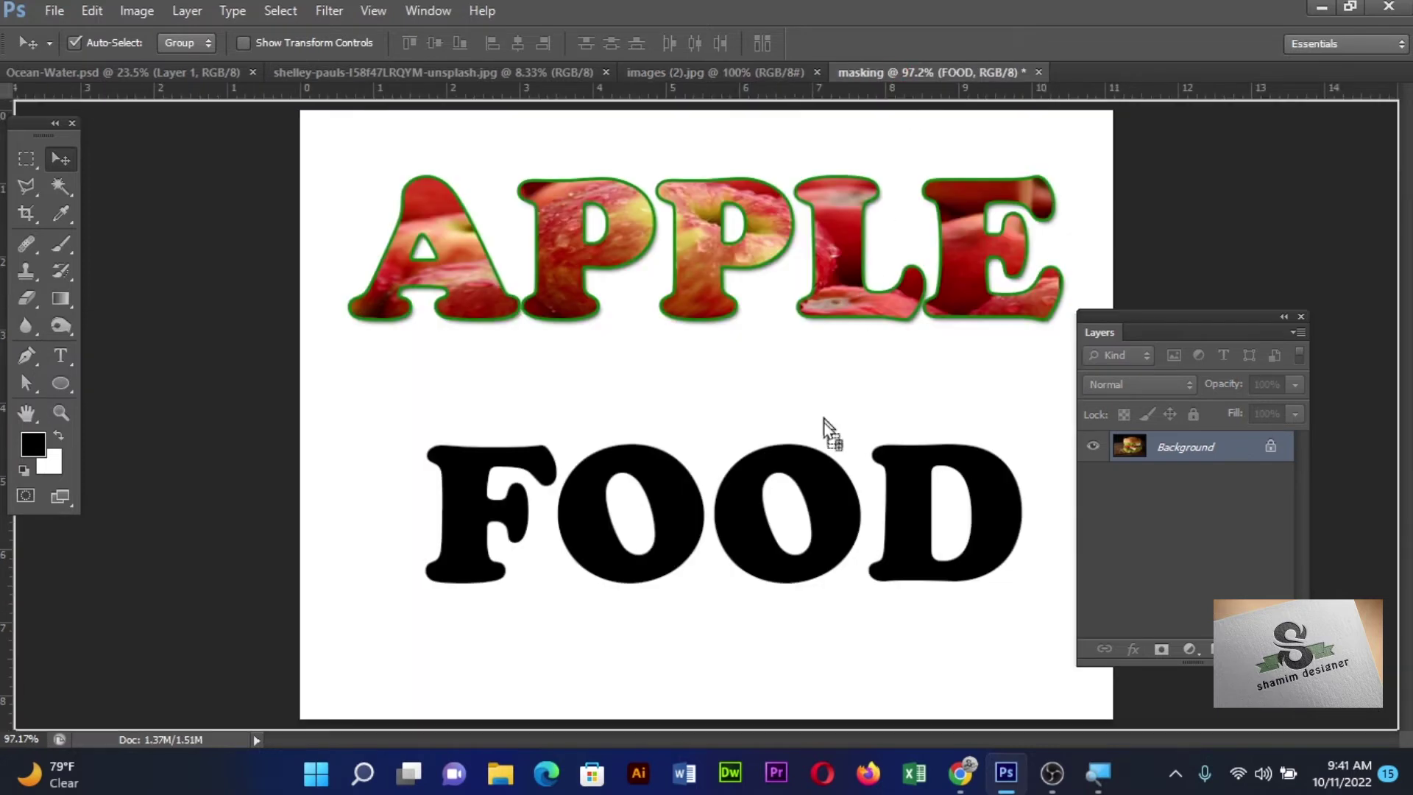
{"action": "left_click_drag", "start_coordinate": [897, 72], "coordinate": [806, 494]}
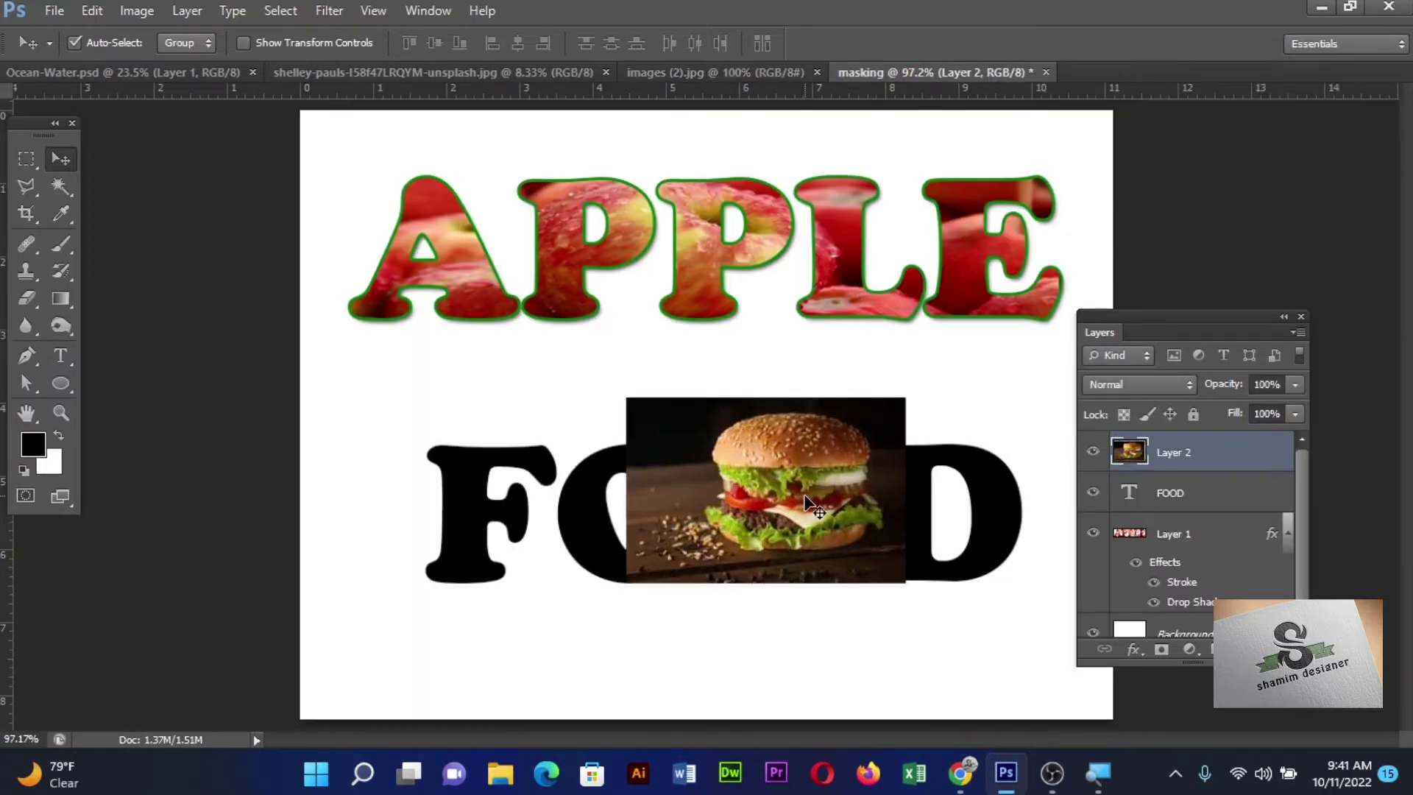
{"action": "key", "text": "ctrl+t"}
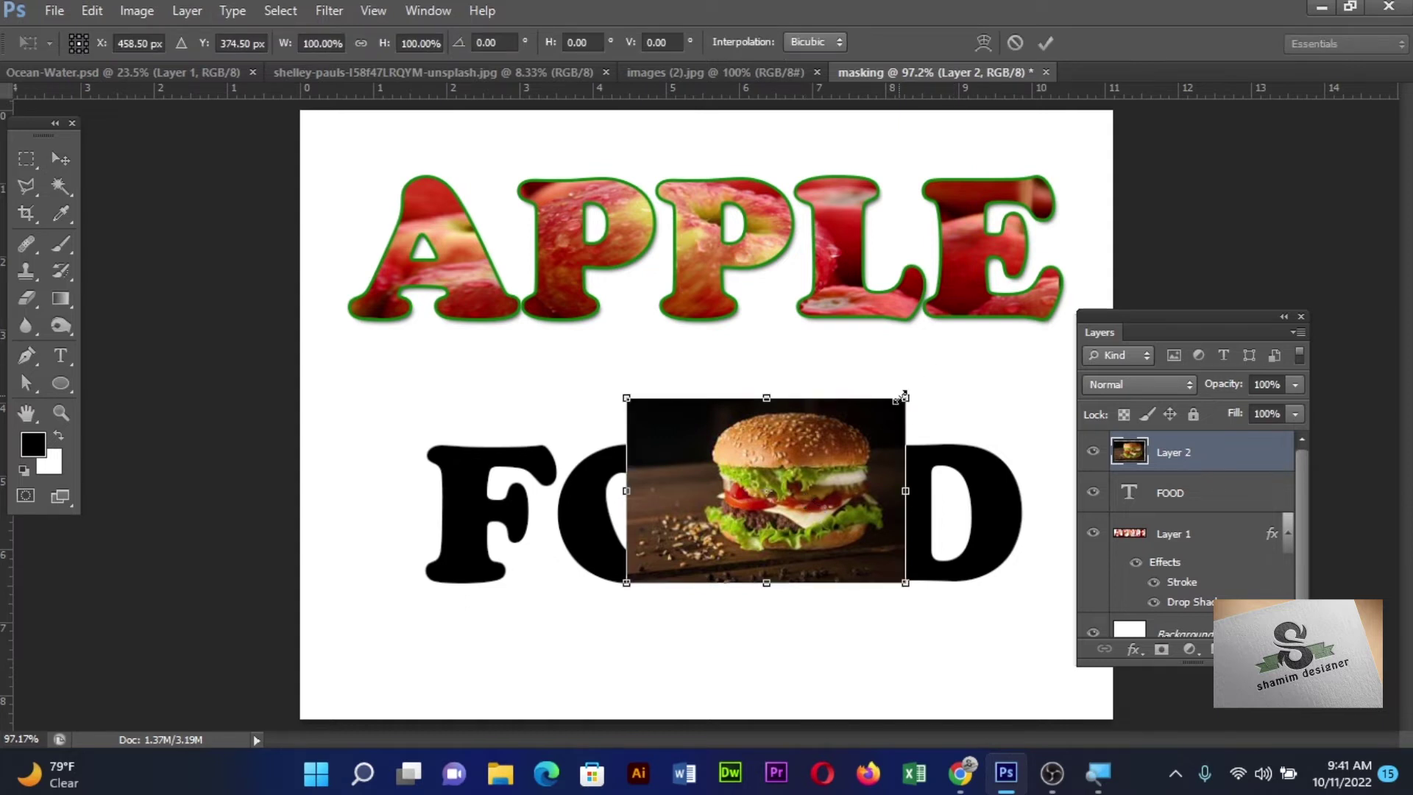
{"action": "left_click_drag", "start_coordinate": [905, 396], "coordinate": [1034, 314]}
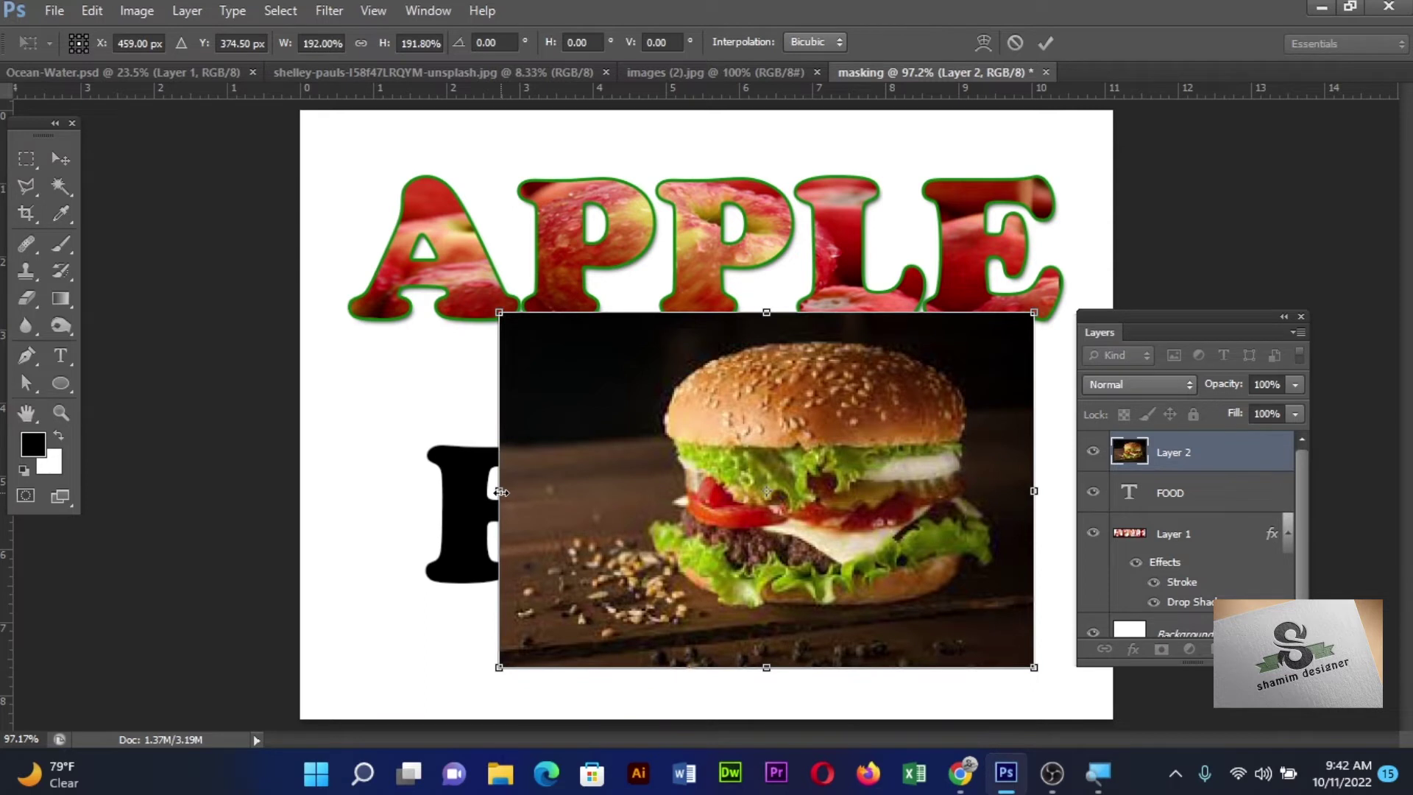
{"action": "left_click_drag", "start_coordinate": [501, 492], "coordinate": [390, 491]}
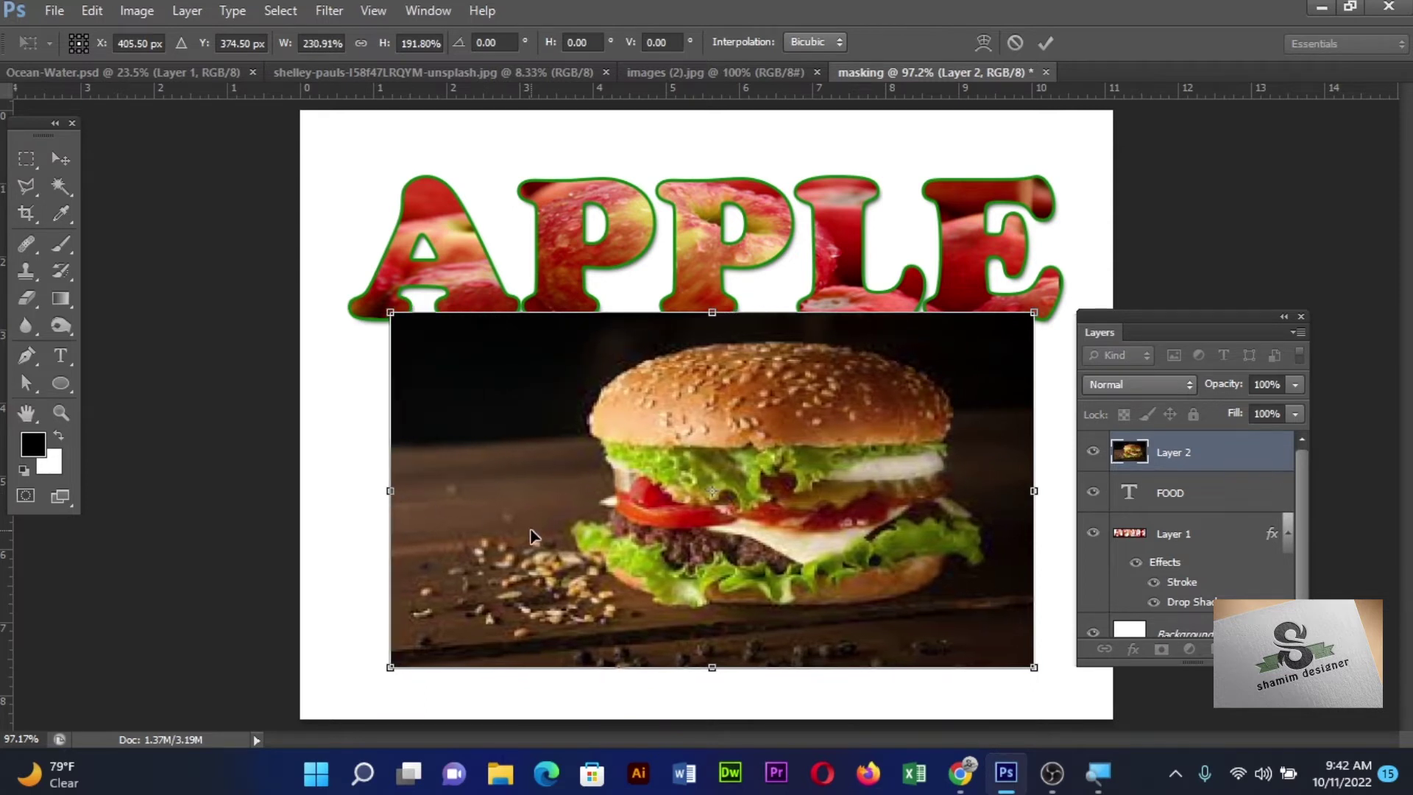
{"action": "left_click_drag", "start_coordinate": [531, 536], "coordinate": [533, 553]}
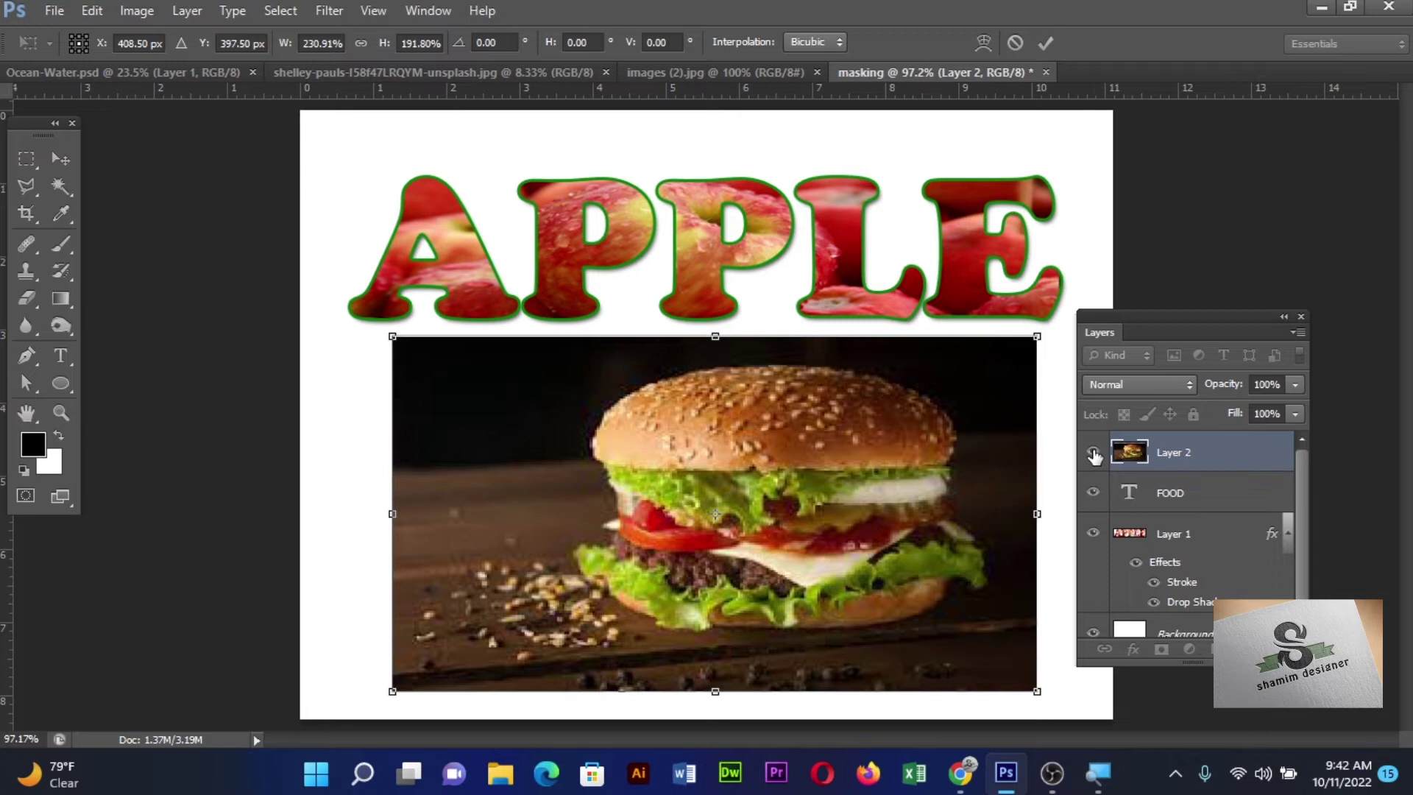
{"action": "key", "text": "Return"}
{"action": "left_click", "coordinate": [1092, 454]}
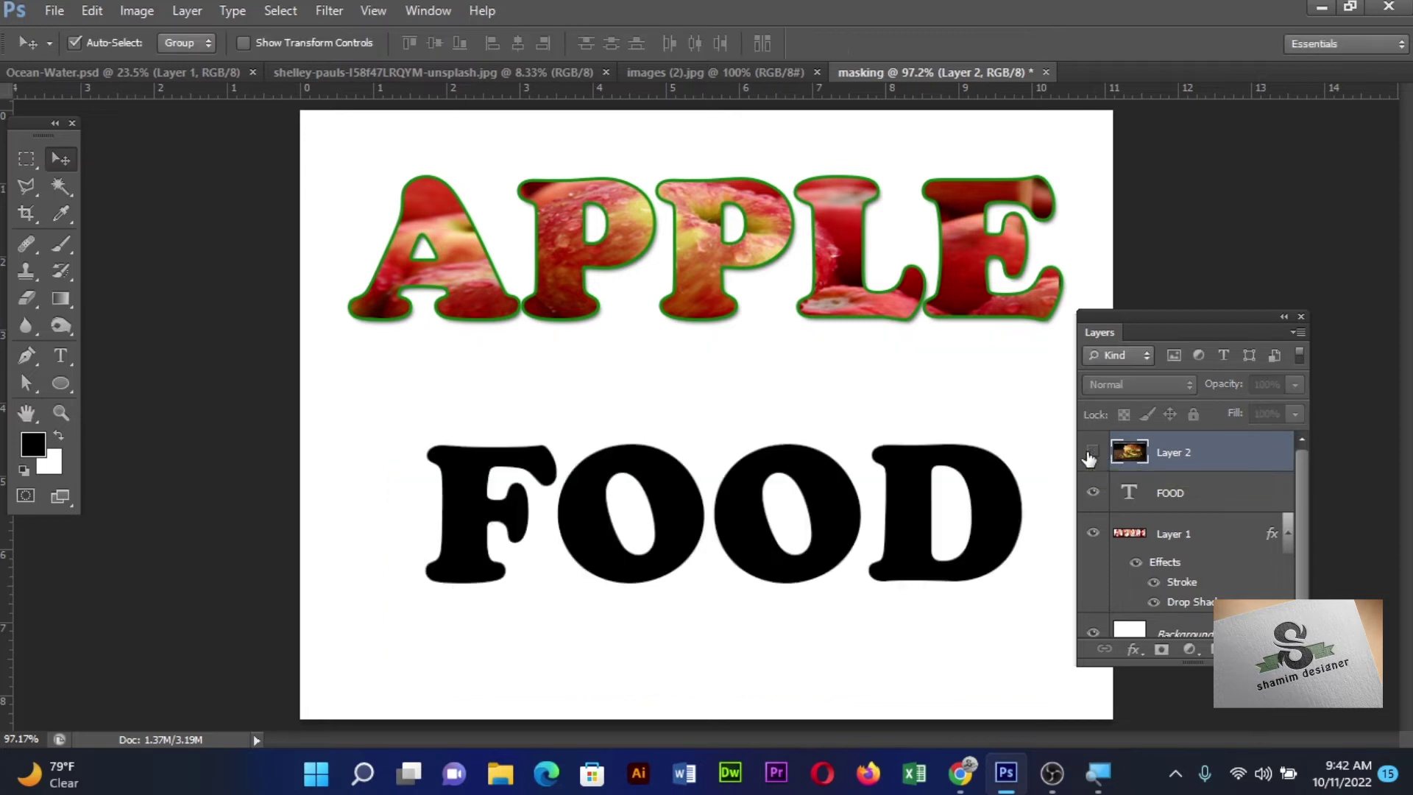
{"action": "left_click", "coordinate": [1092, 452]}
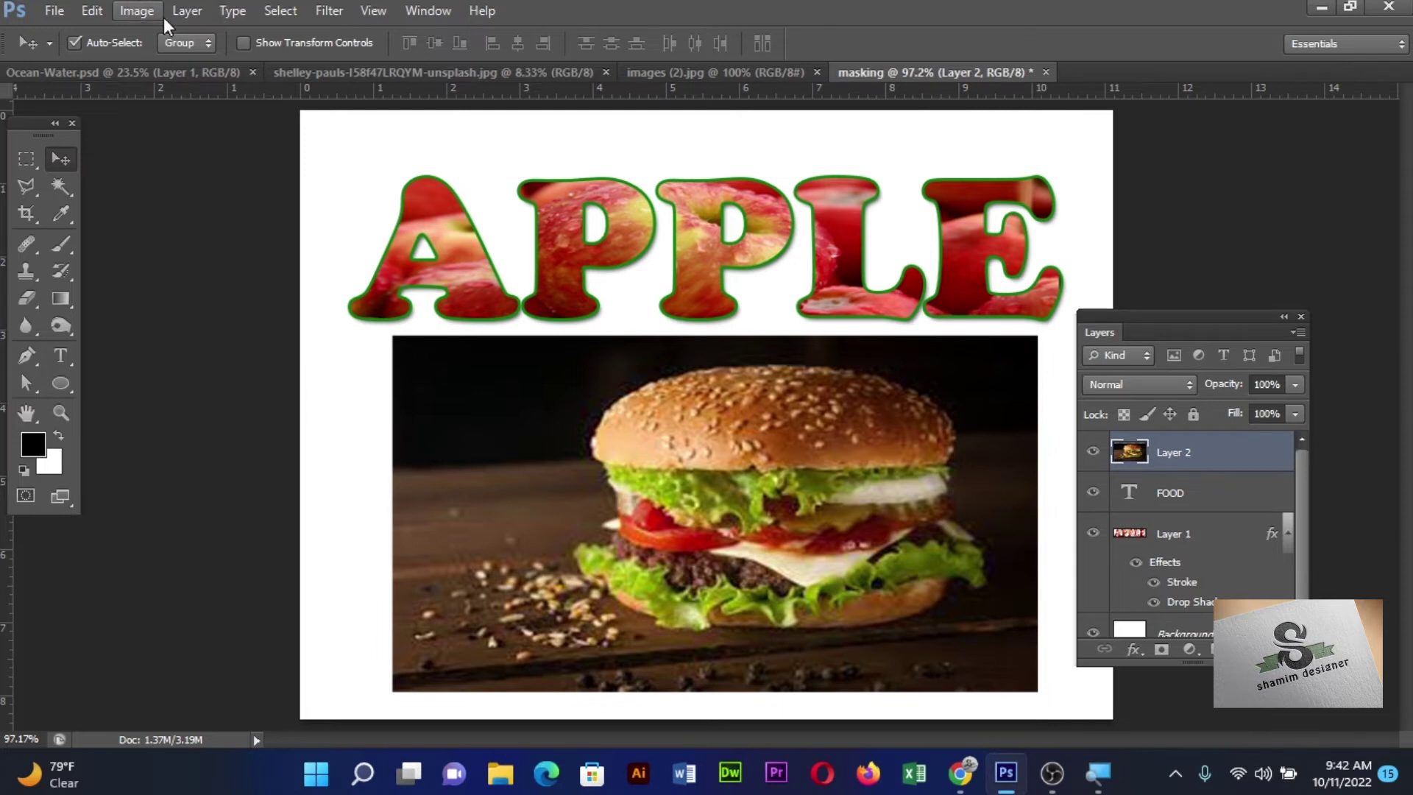
Clip the burger photo into FOOD and resize it, then delete that burger Layer 2
{"action": "left_click", "coordinate": [187, 10]}
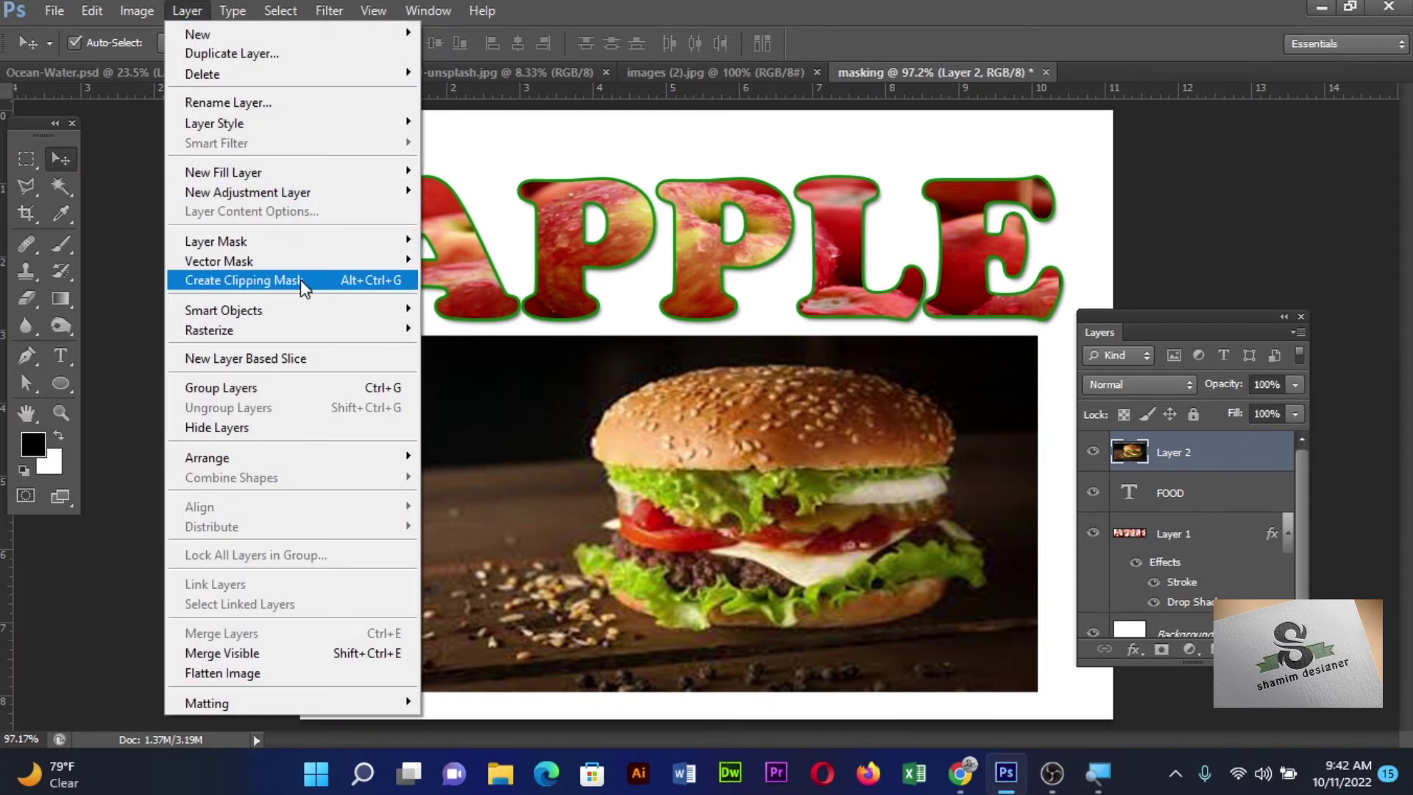
{"action": "left_click", "coordinate": [300, 279]}
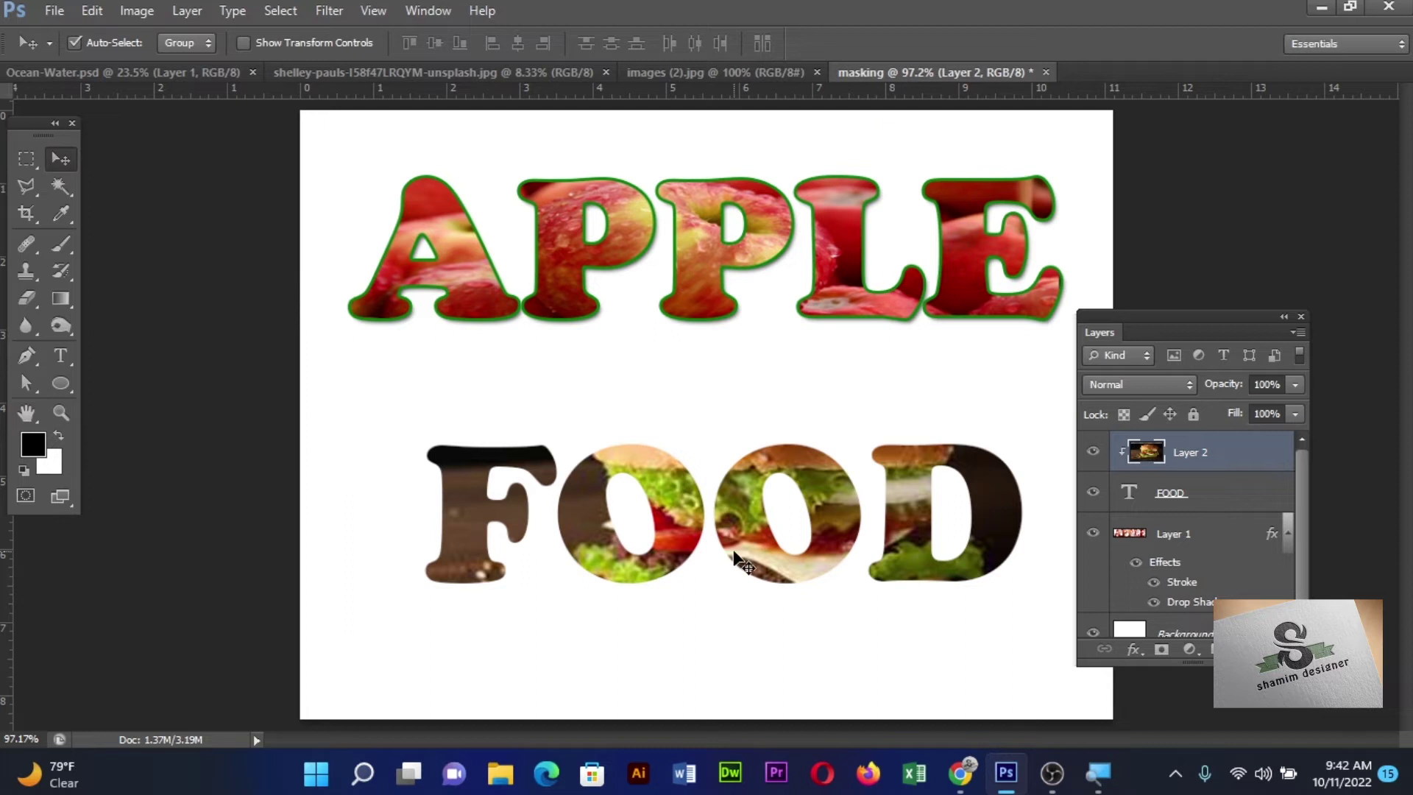
{"action": "mouse_move", "coordinate": [747, 547]}
{"action": "left_mouse_down"}
{"action": "mouse_move", "coordinate": [650, 546]}
{"action": "mouse_move", "coordinate": [723, 535]}
{"action": "left_mouse_up"}
{"action": "key", "text": "ctrl+t"}
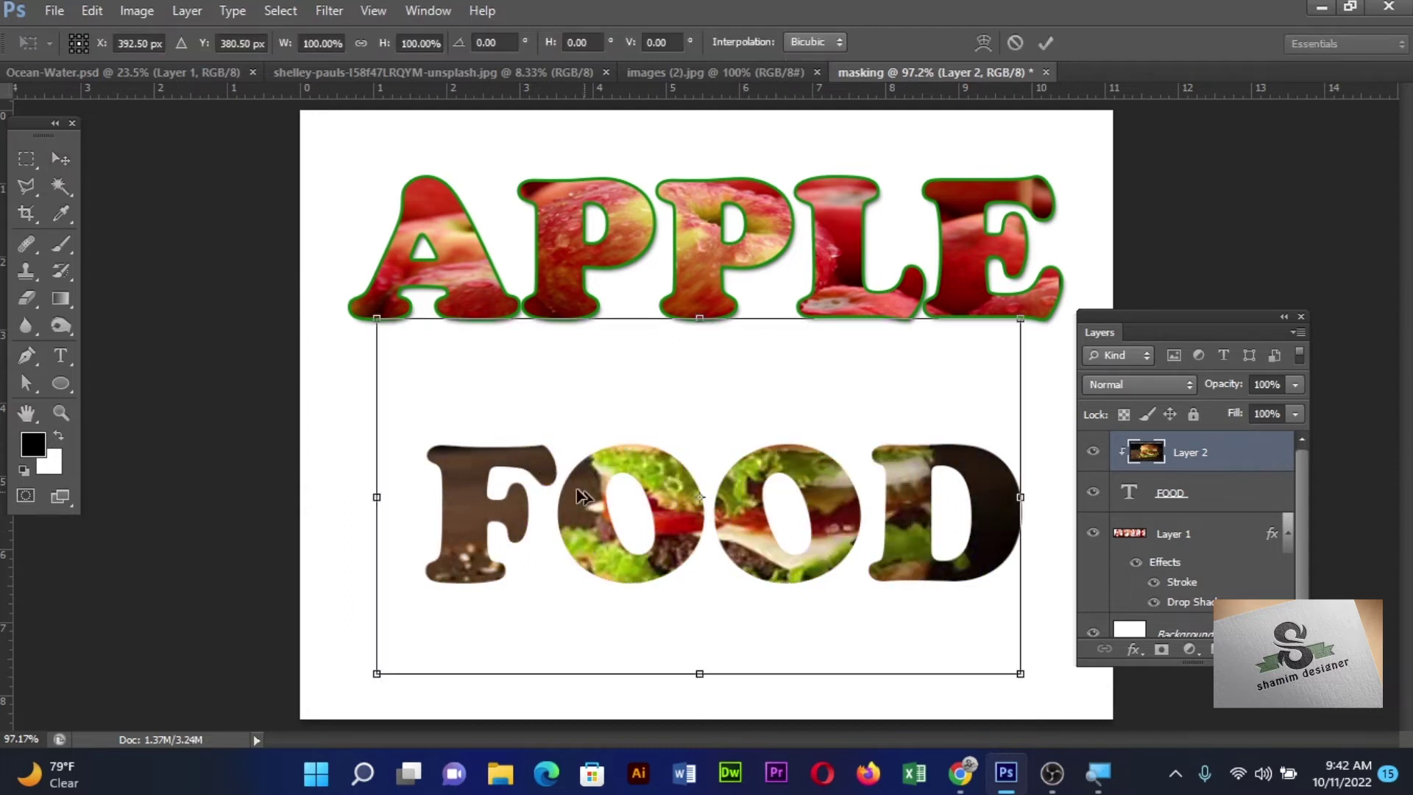
{"action": "left_click_drag", "start_coordinate": [373, 496], "coordinate": [300, 497]}
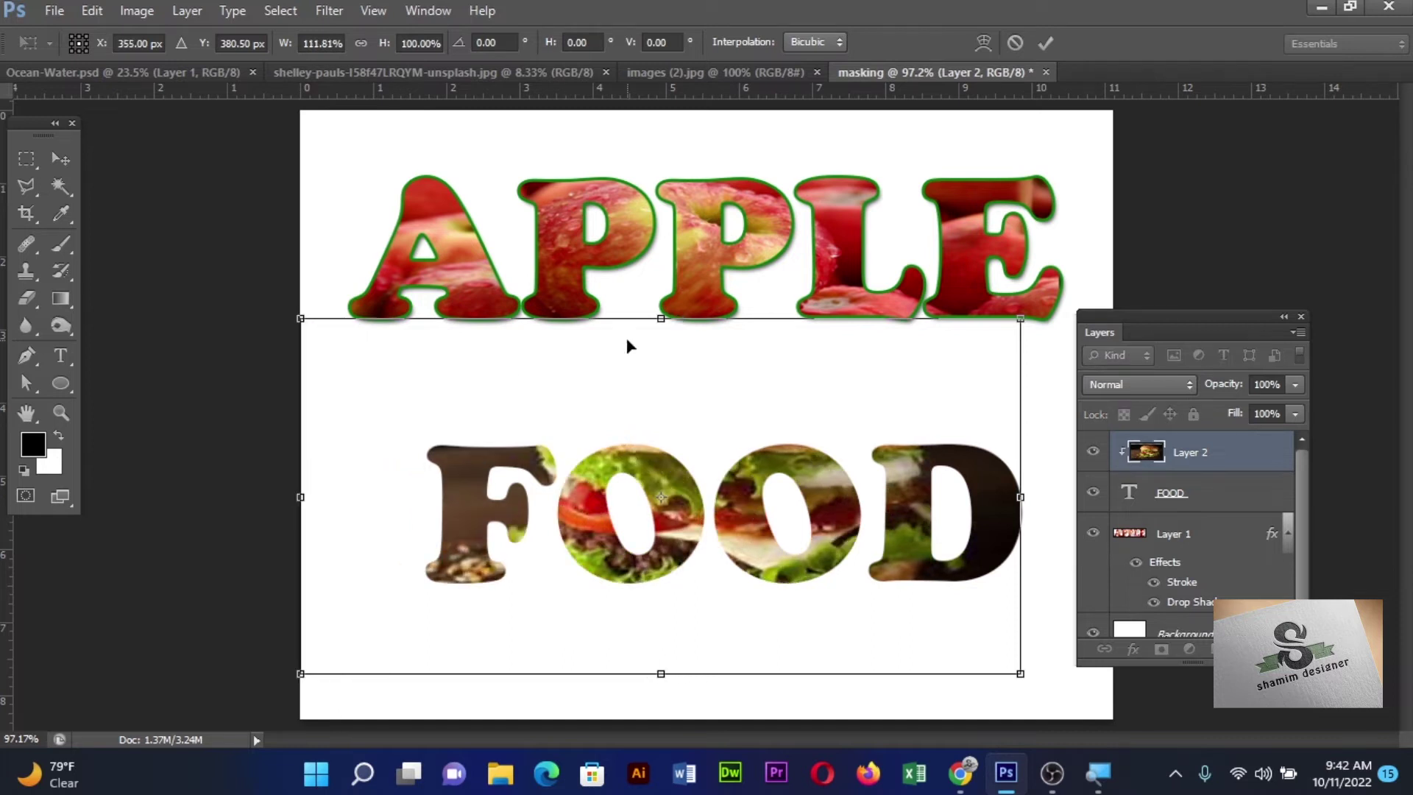
{"action": "left_click_drag", "start_coordinate": [651, 318], "coordinate": [675, 414]}
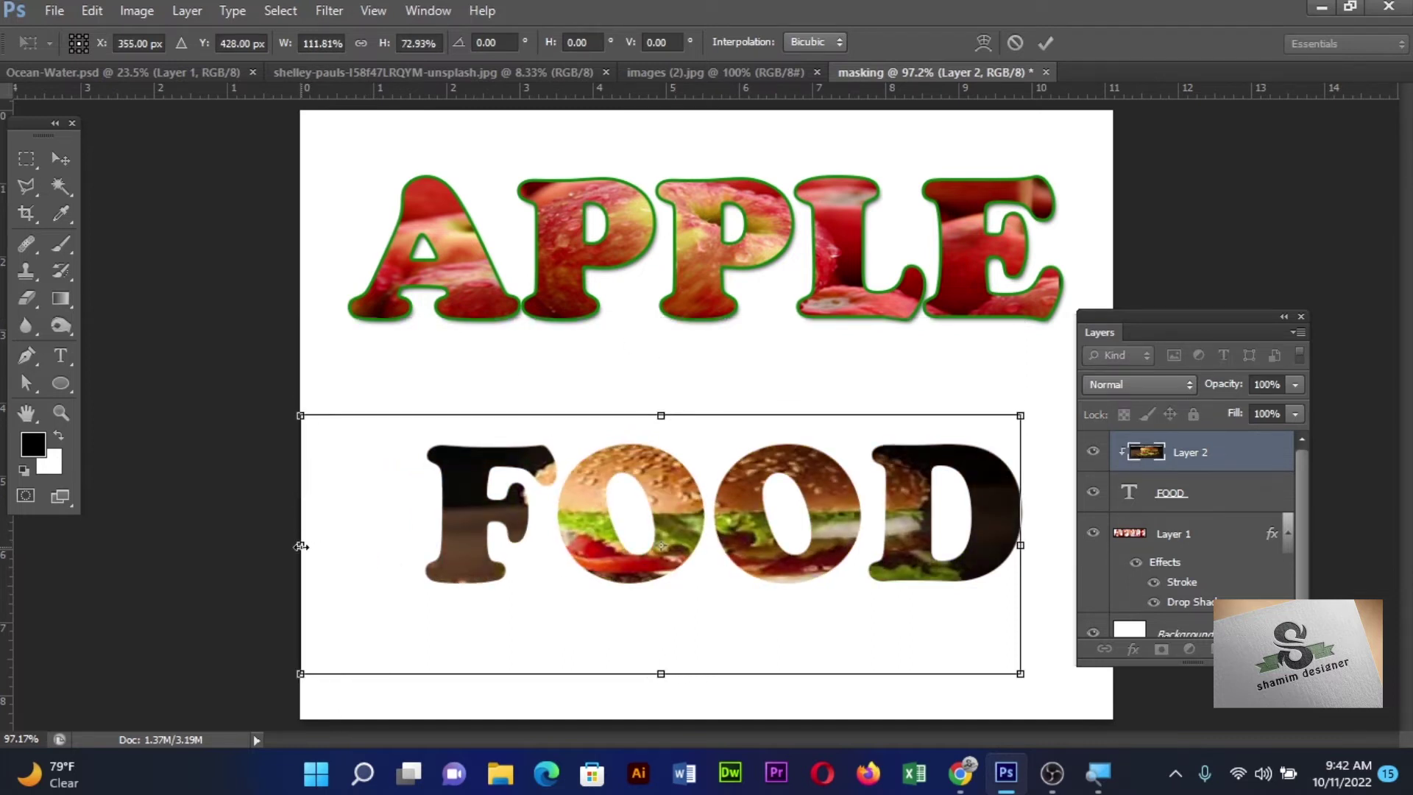
{"action": "left_click_drag", "start_coordinate": [300, 546], "coordinate": [213, 545]}
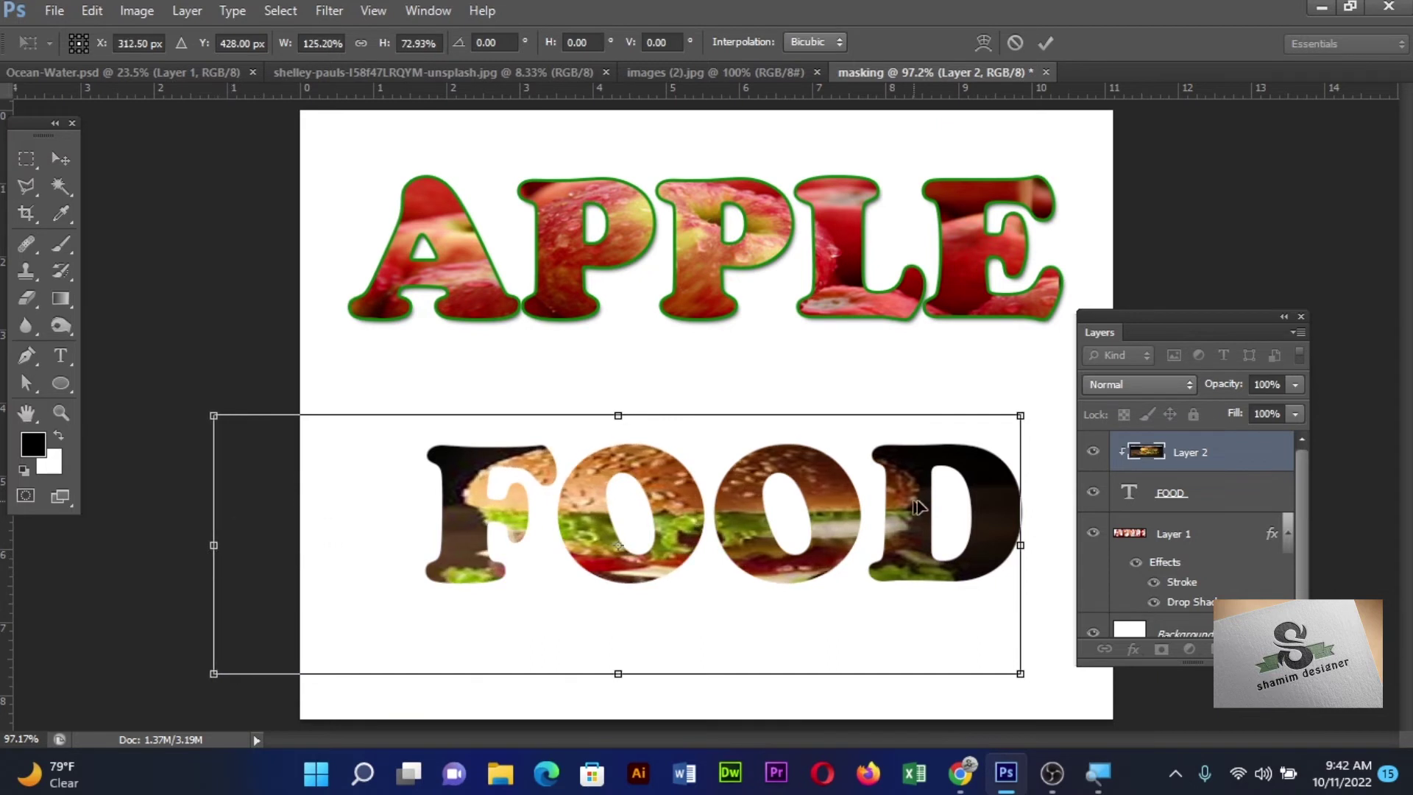
{"action": "left_click_drag", "start_coordinate": [1025, 526], "coordinate": [1095, 520]}
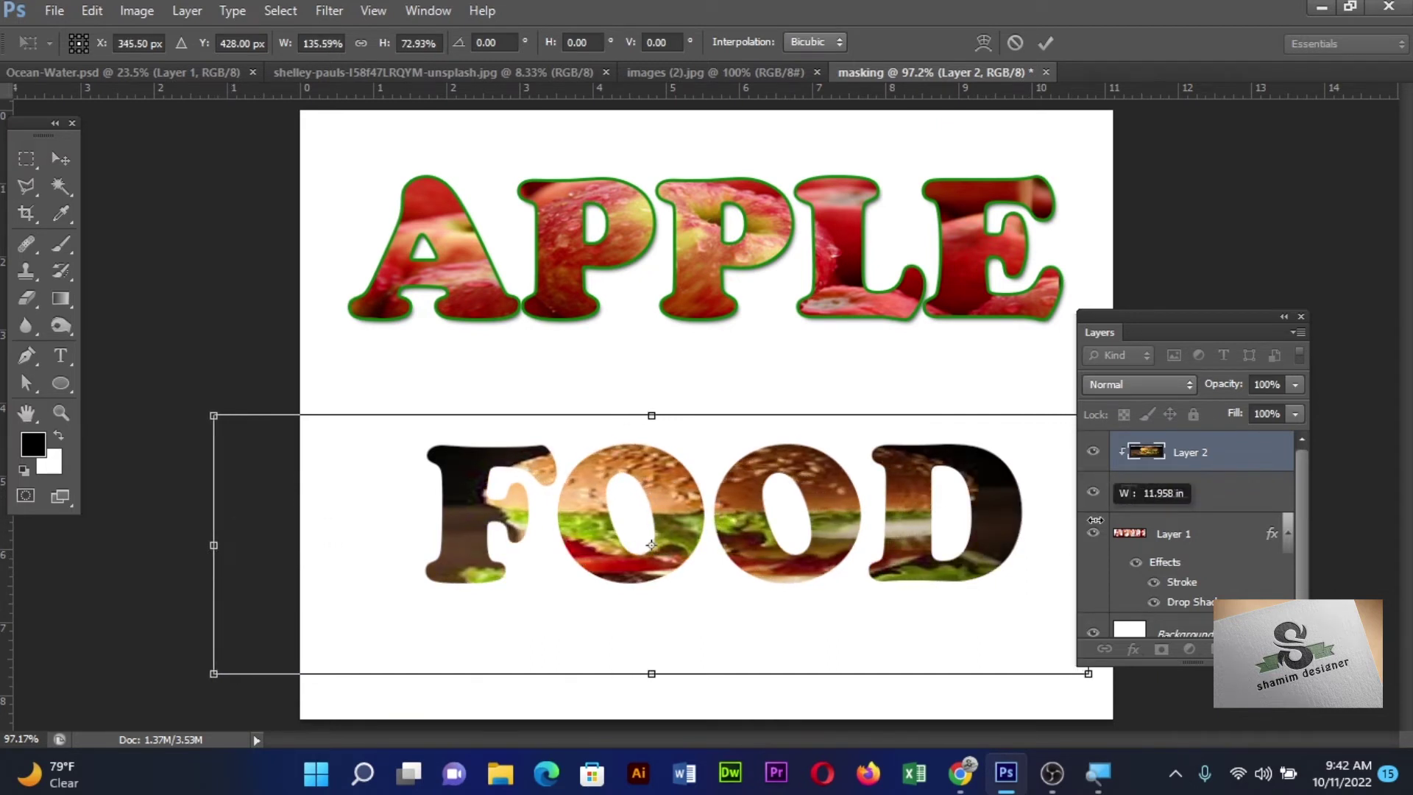
{"action": "key", "text": "Return"}
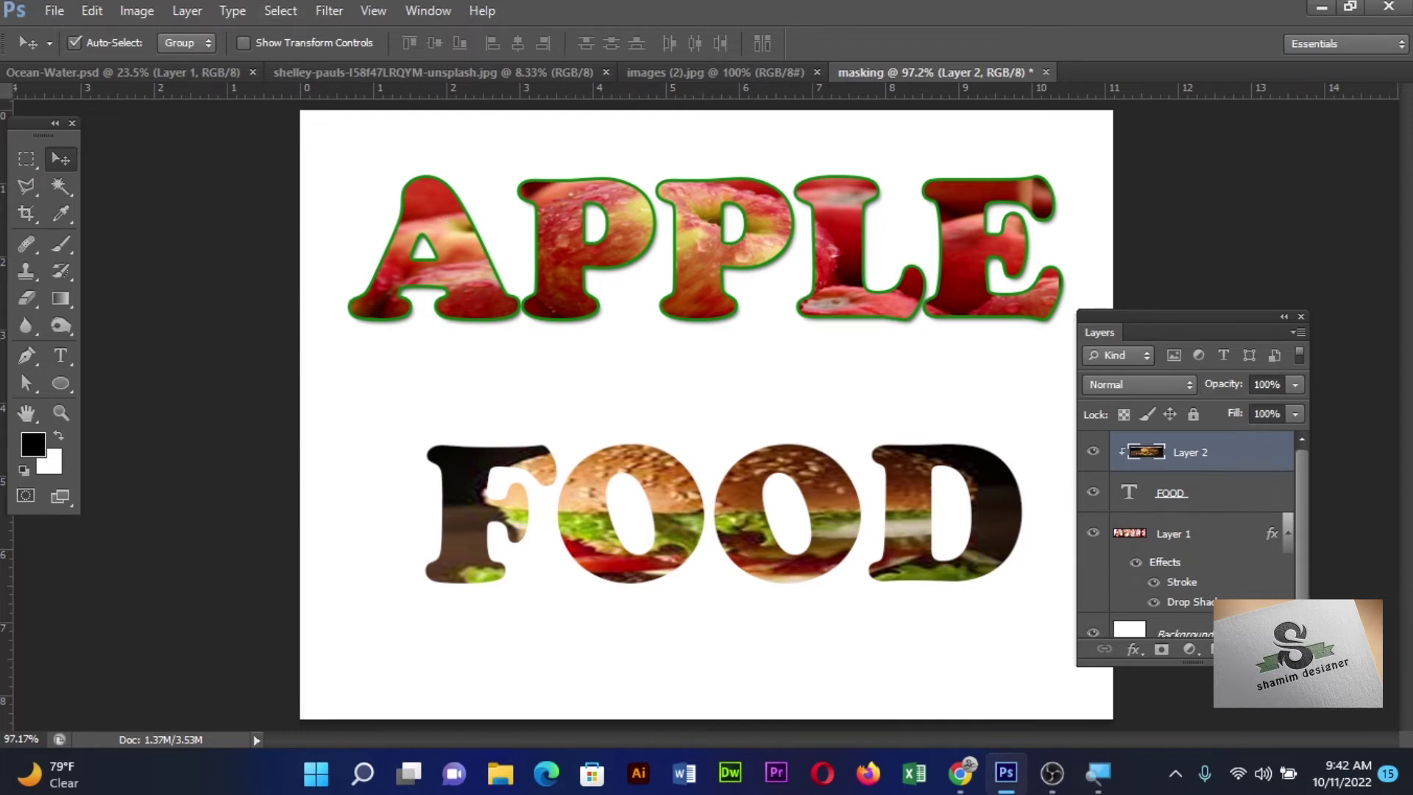
{"action": "left_click", "coordinate": [1281, 648]}
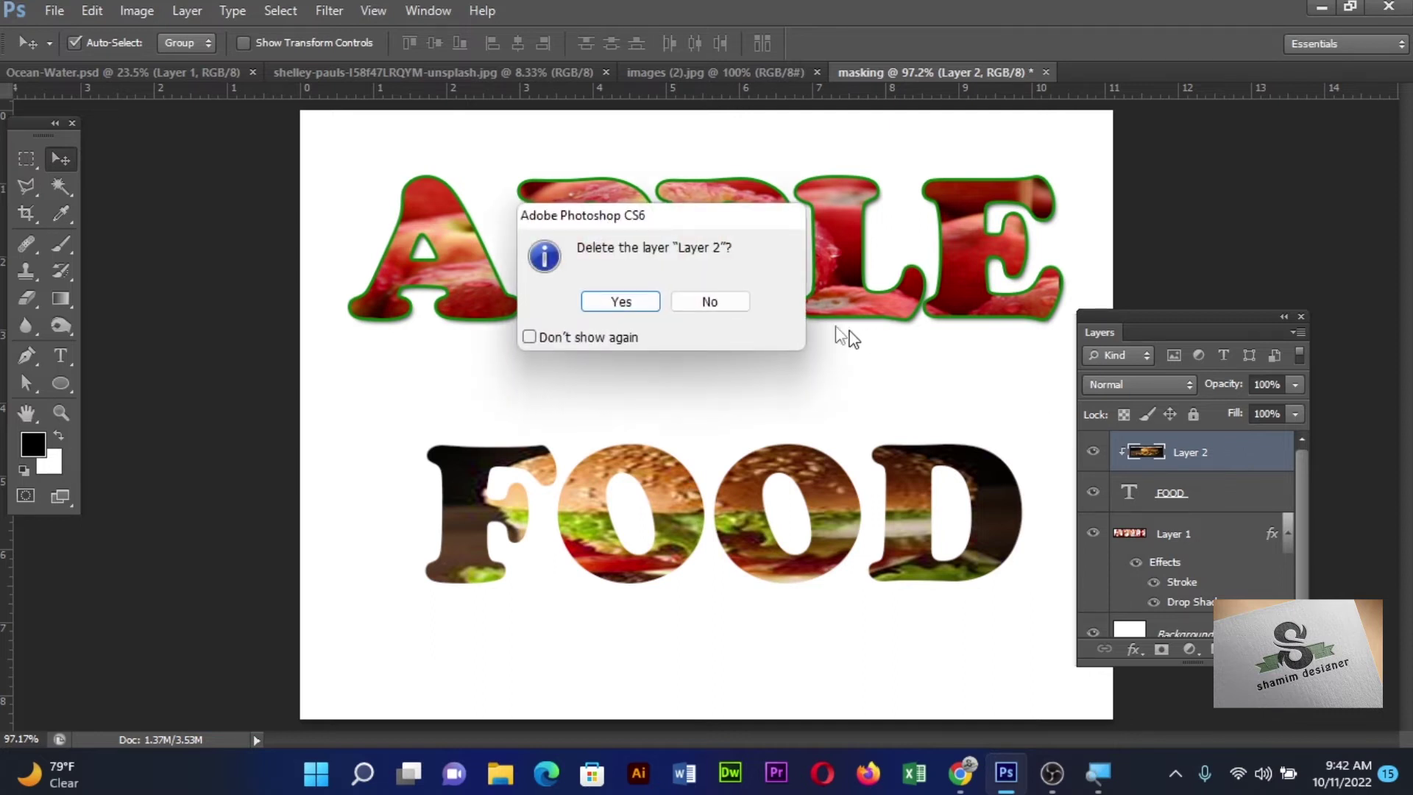
{"action": "left_click", "coordinate": [592, 299]}
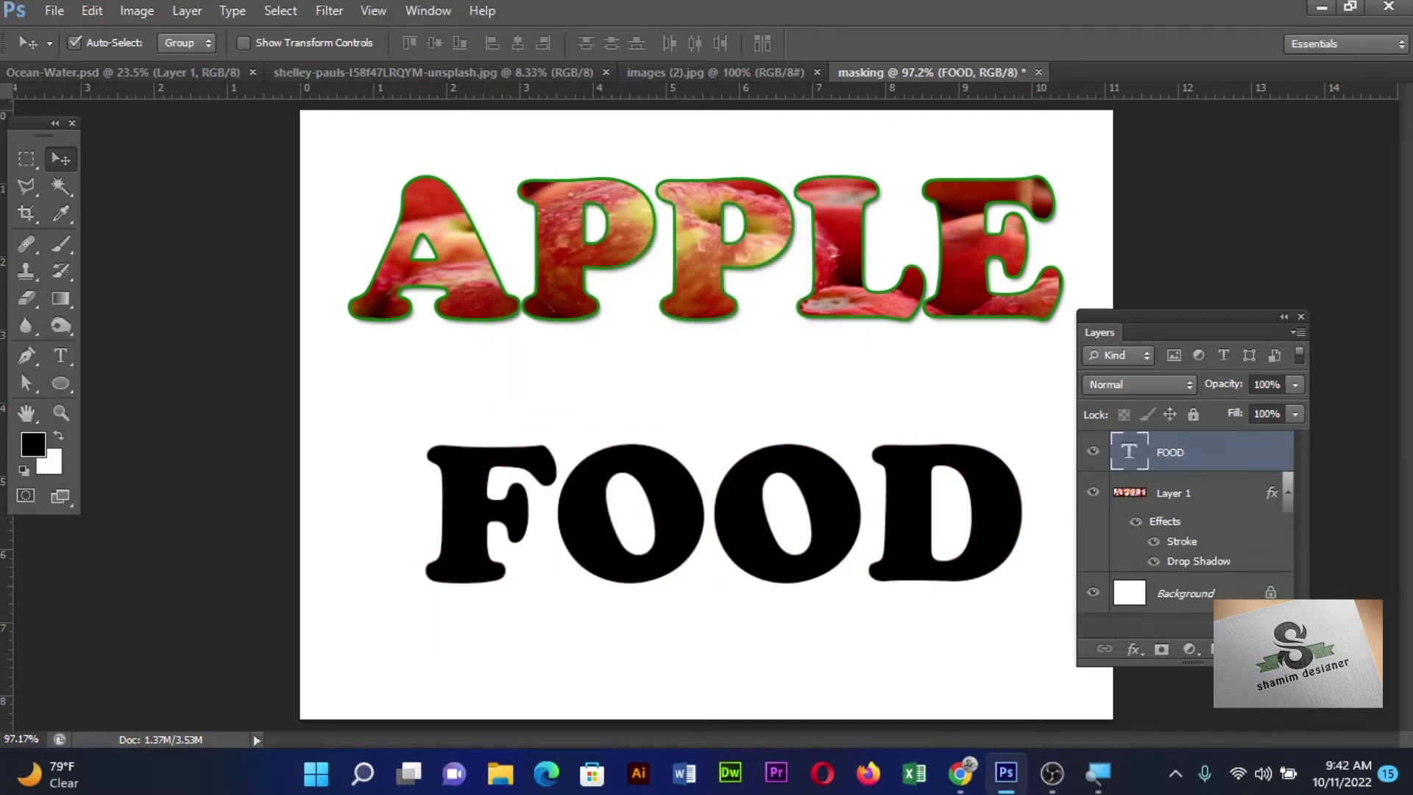
Delete the FOOD text layer and the APPLE Layer 1, confirming Yes for each
{"action": "left_click", "coordinate": [1281, 649]}
{"action": "left_click", "coordinate": [625, 299]}
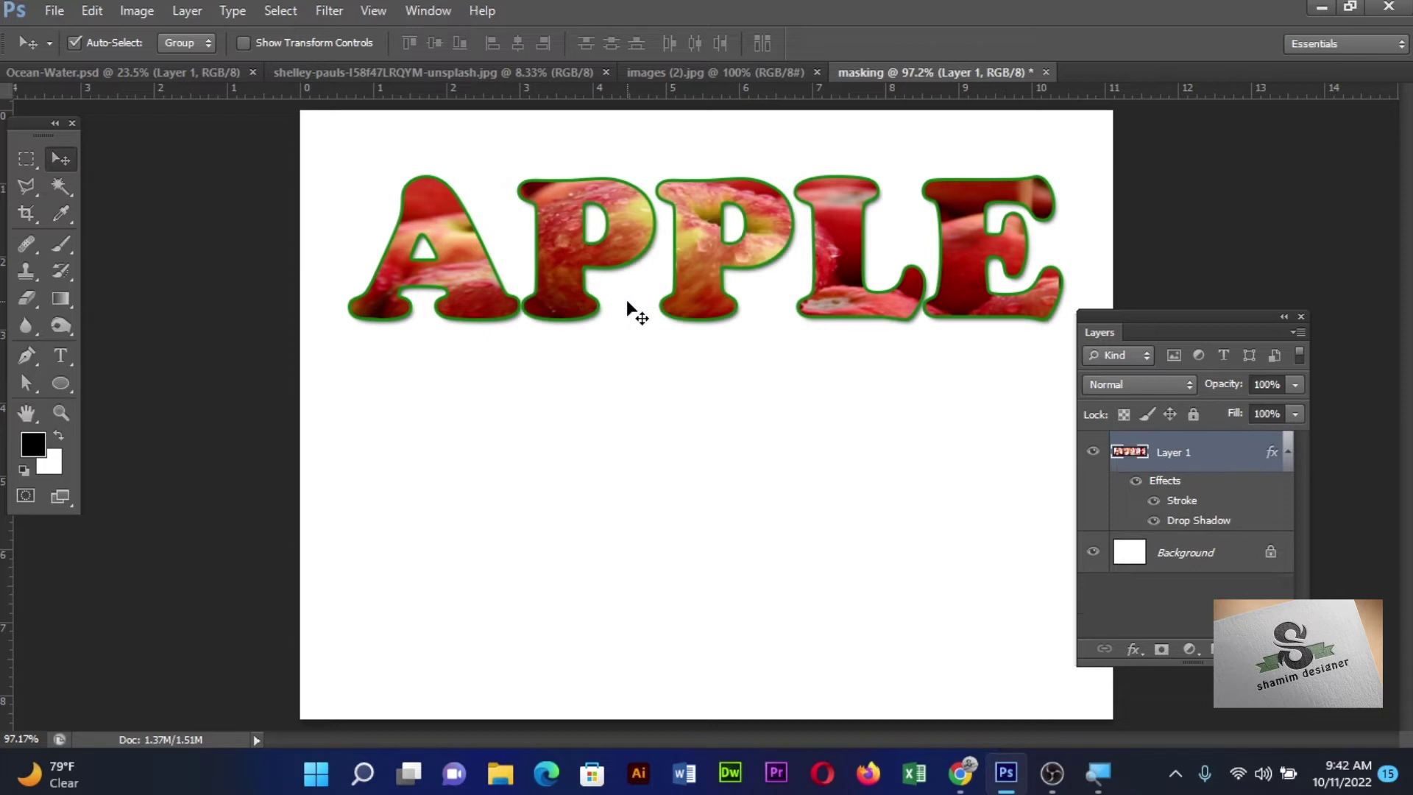
{"action": "left_click", "coordinate": [1280, 649]}
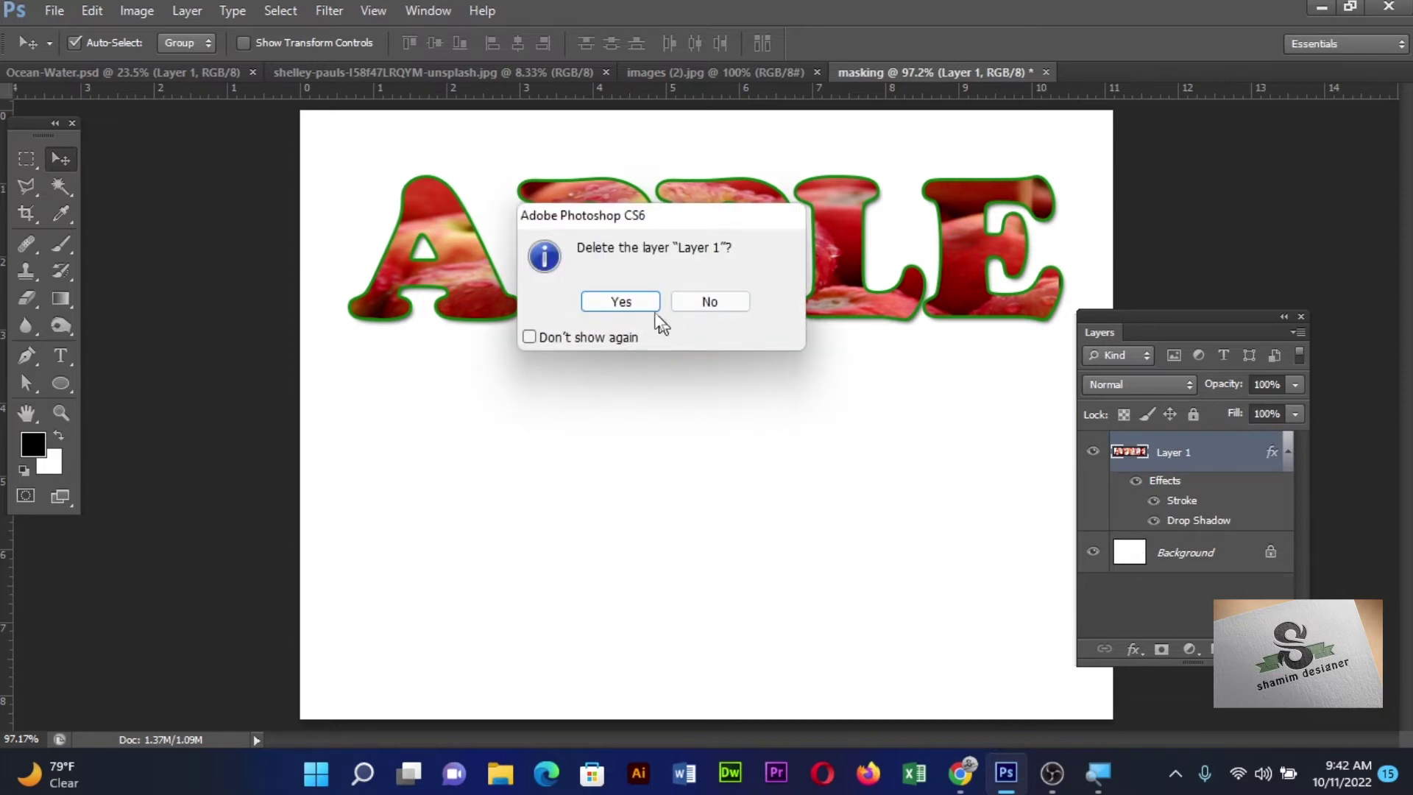
{"action": "left_click", "coordinate": [631, 298]}
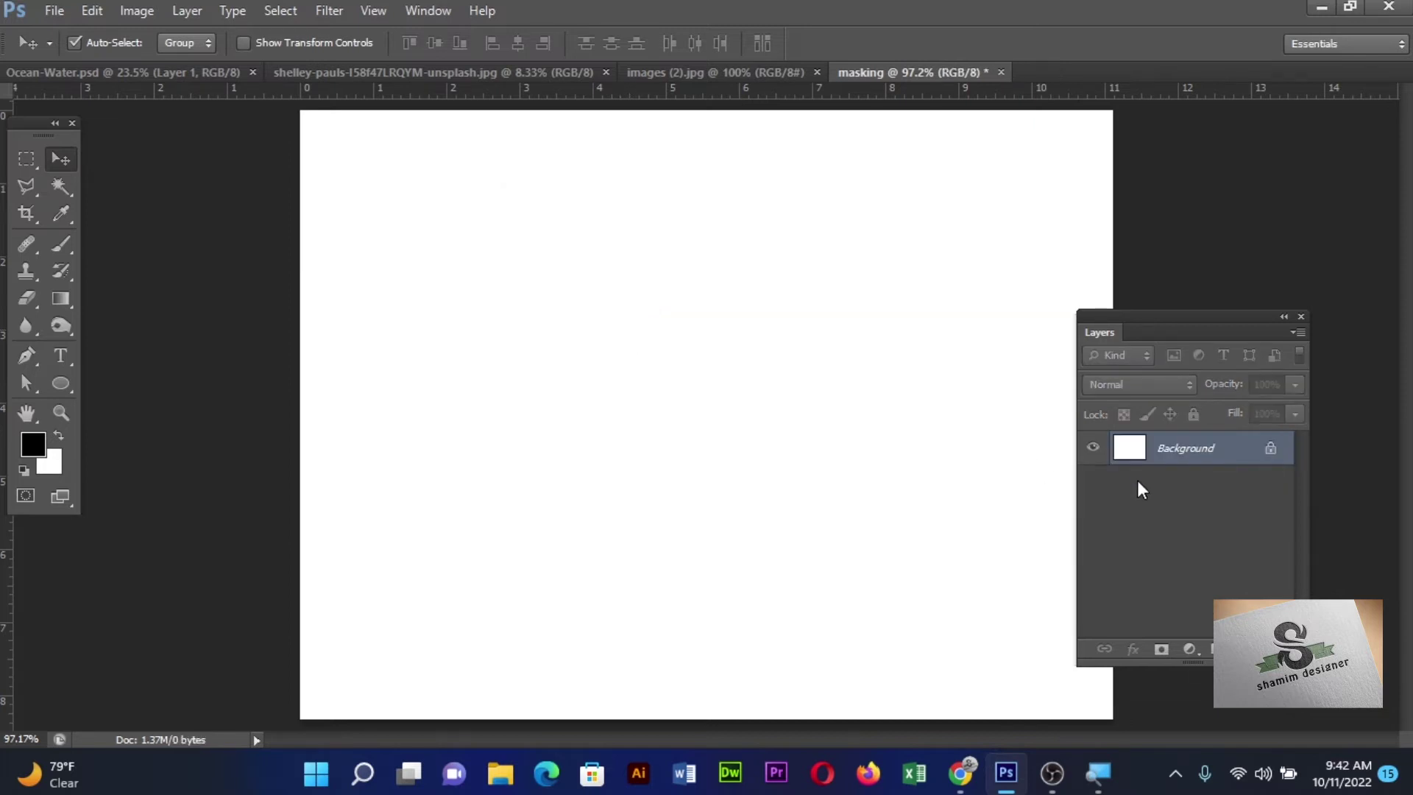
{"action": "left_click", "coordinate": [62, 389]}
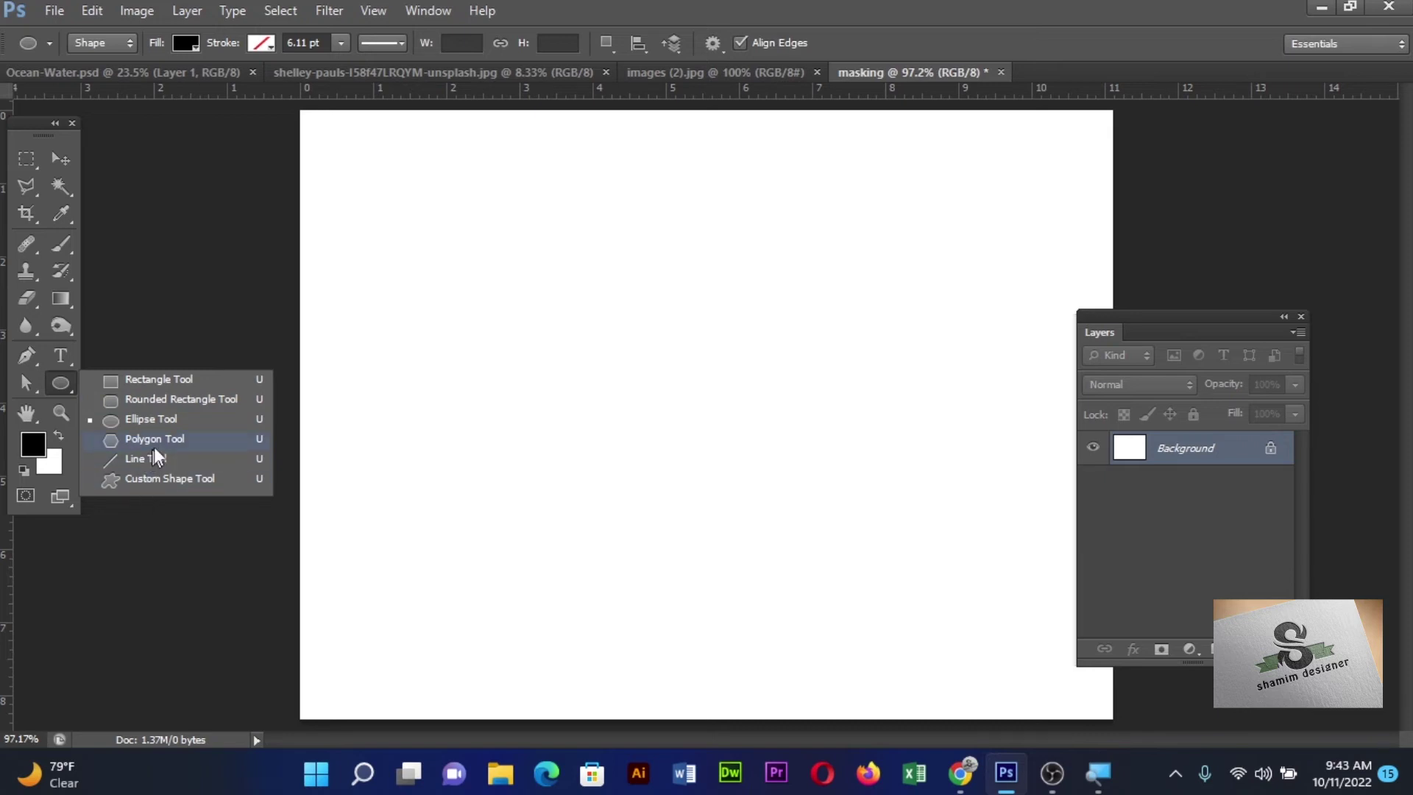
Draw a large black rabbit custom shape near the canvas centre
{"action": "left_click", "coordinate": [150, 476]}
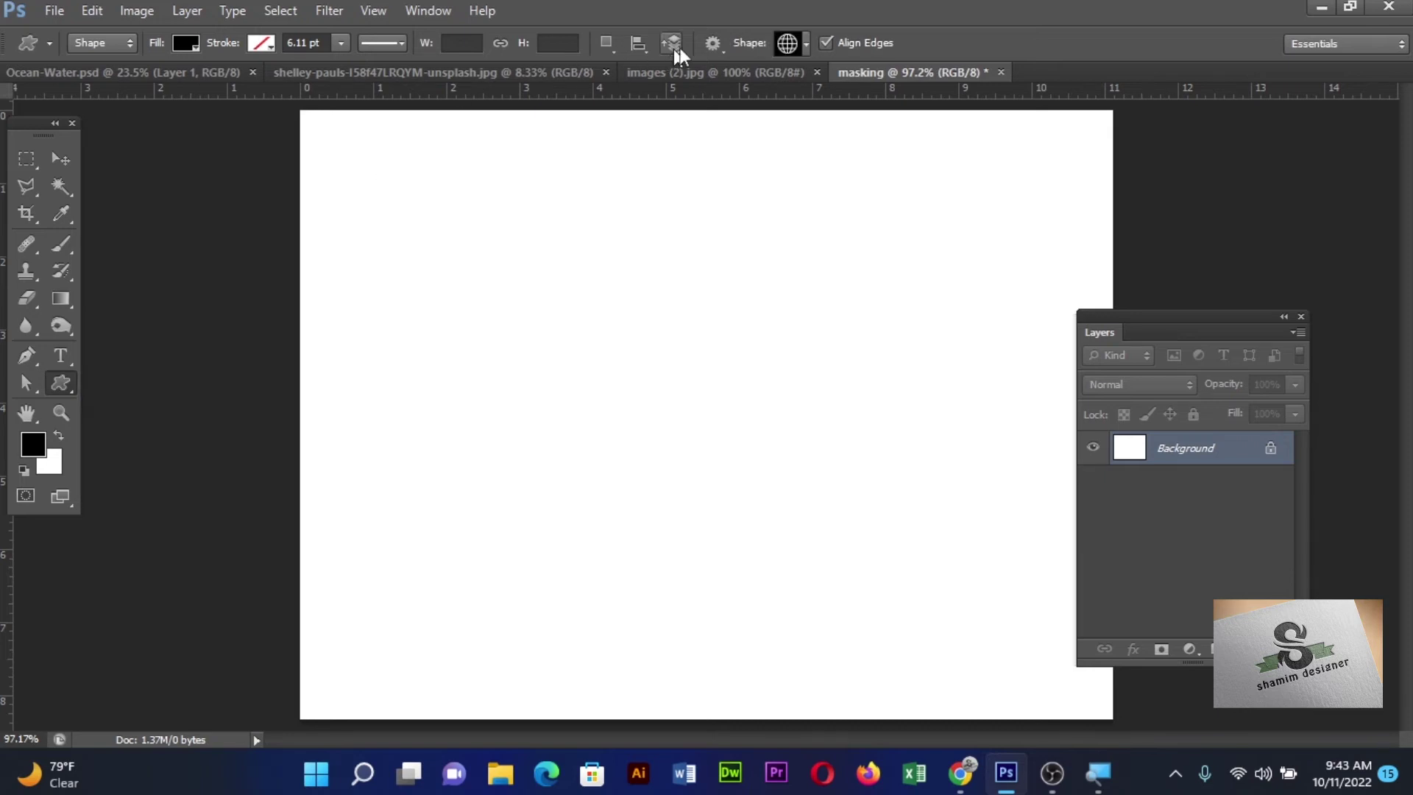
{"action": "left_click", "coordinate": [806, 44]}
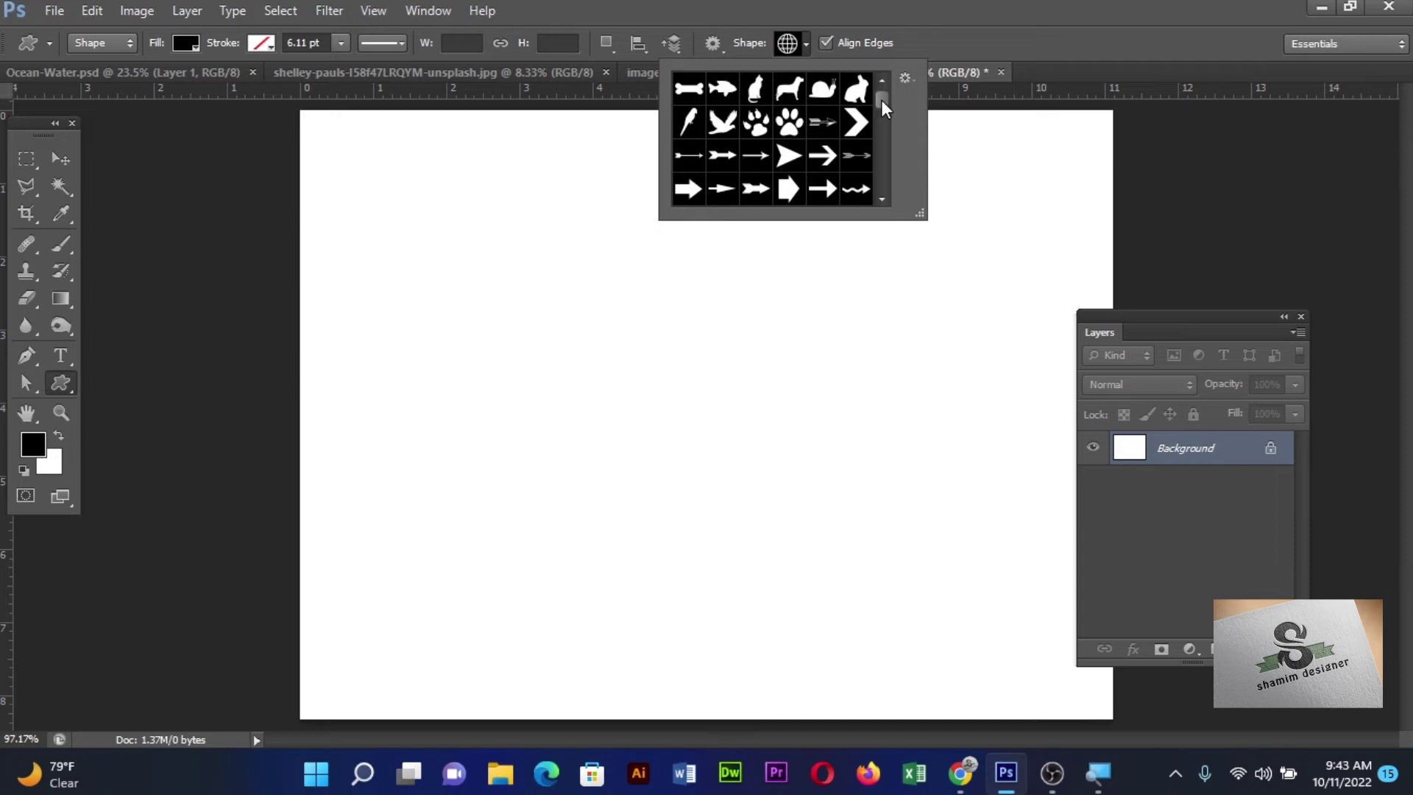
{"action": "left_click", "coordinate": [857, 91]}
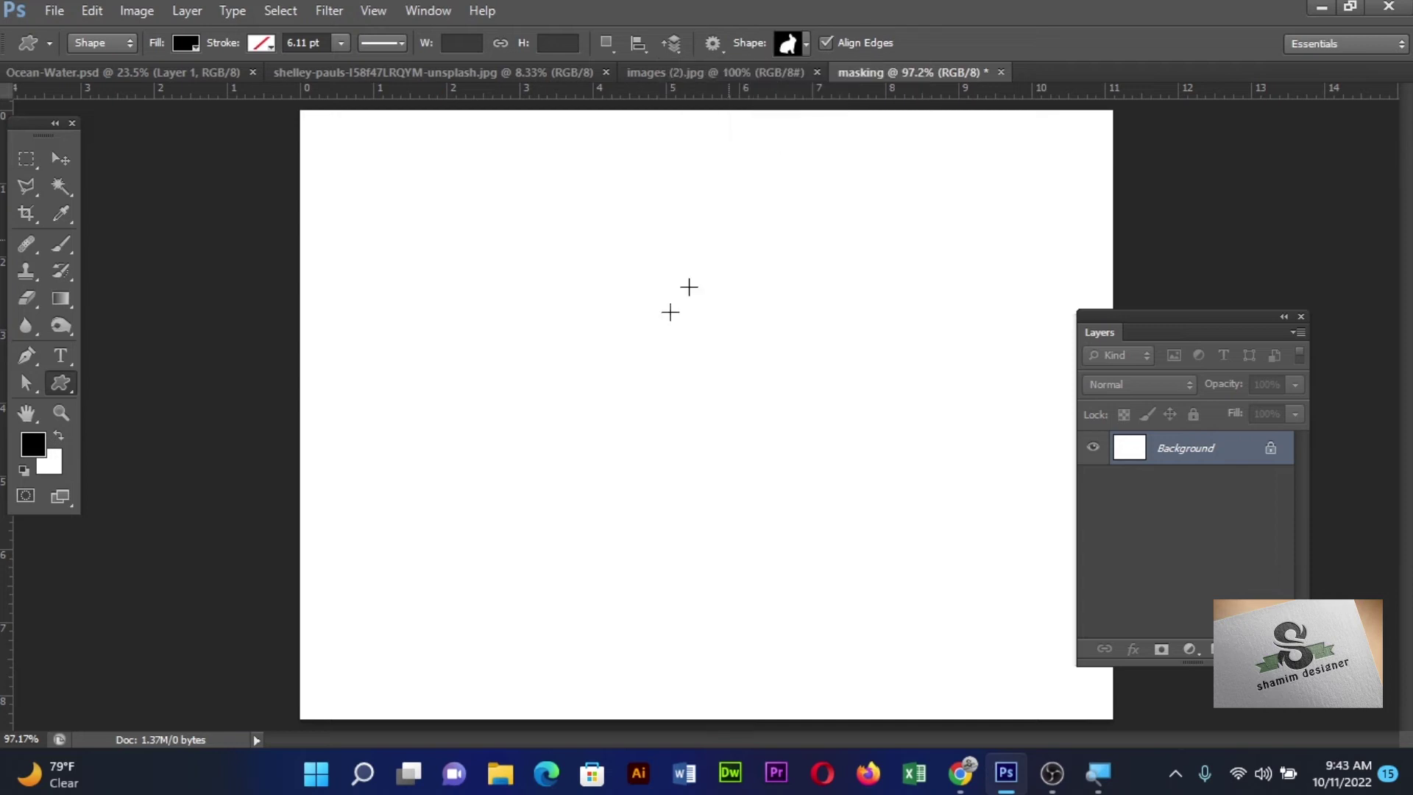
{"action": "mouse_move", "coordinate": [575, 281]}
{"action": "left_mouse_down"}
{"action": "mouse_move", "coordinate": [791, 448]}
{"action": "mouse_move", "coordinate": [903, 583]}
{"action": "left_mouse_up"}
Switch to the Move tool and start opening an image file from disk
{"action": "left_click", "coordinate": [57, 158]}
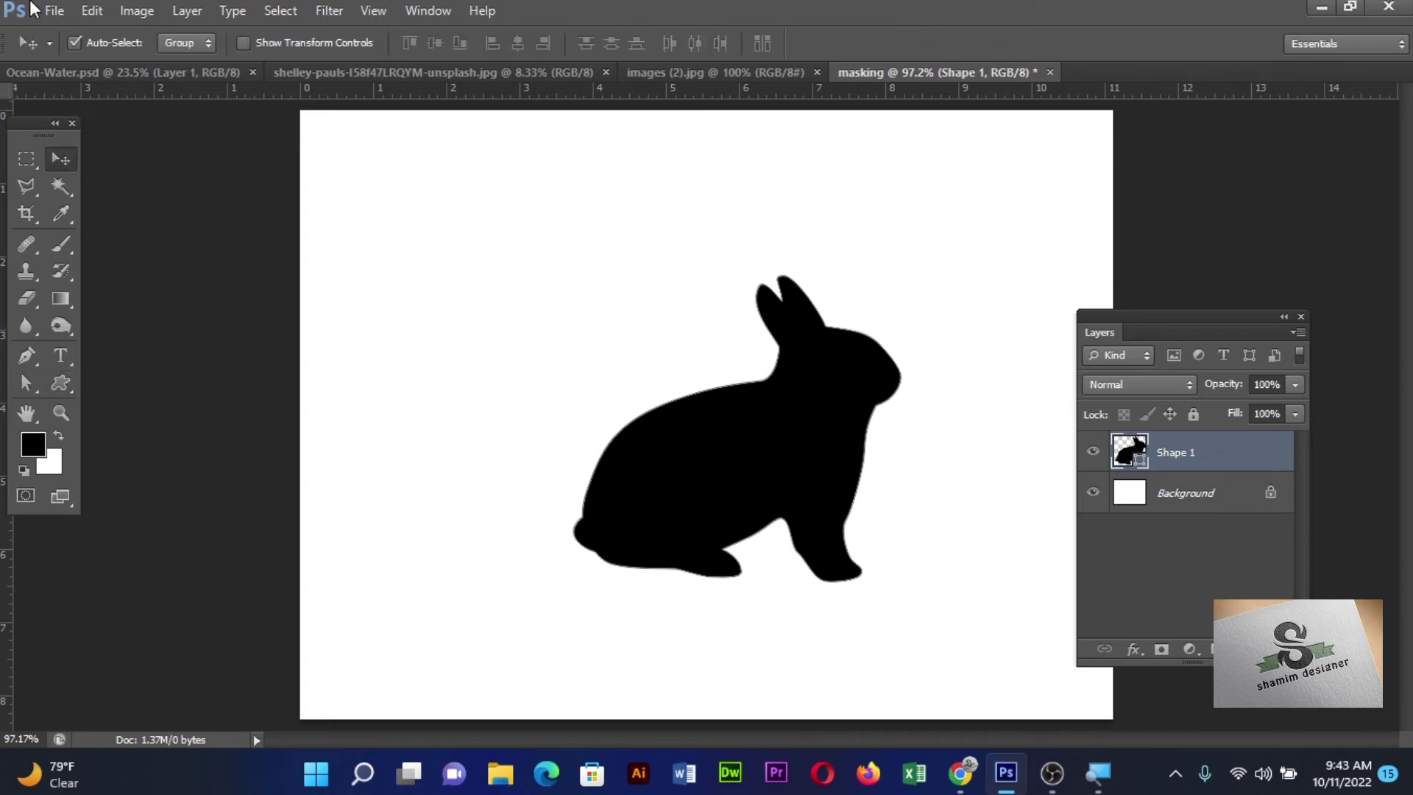
{"action": "left_click", "coordinate": [51, 12]}
{"action": "left_click", "coordinate": [81, 53]}
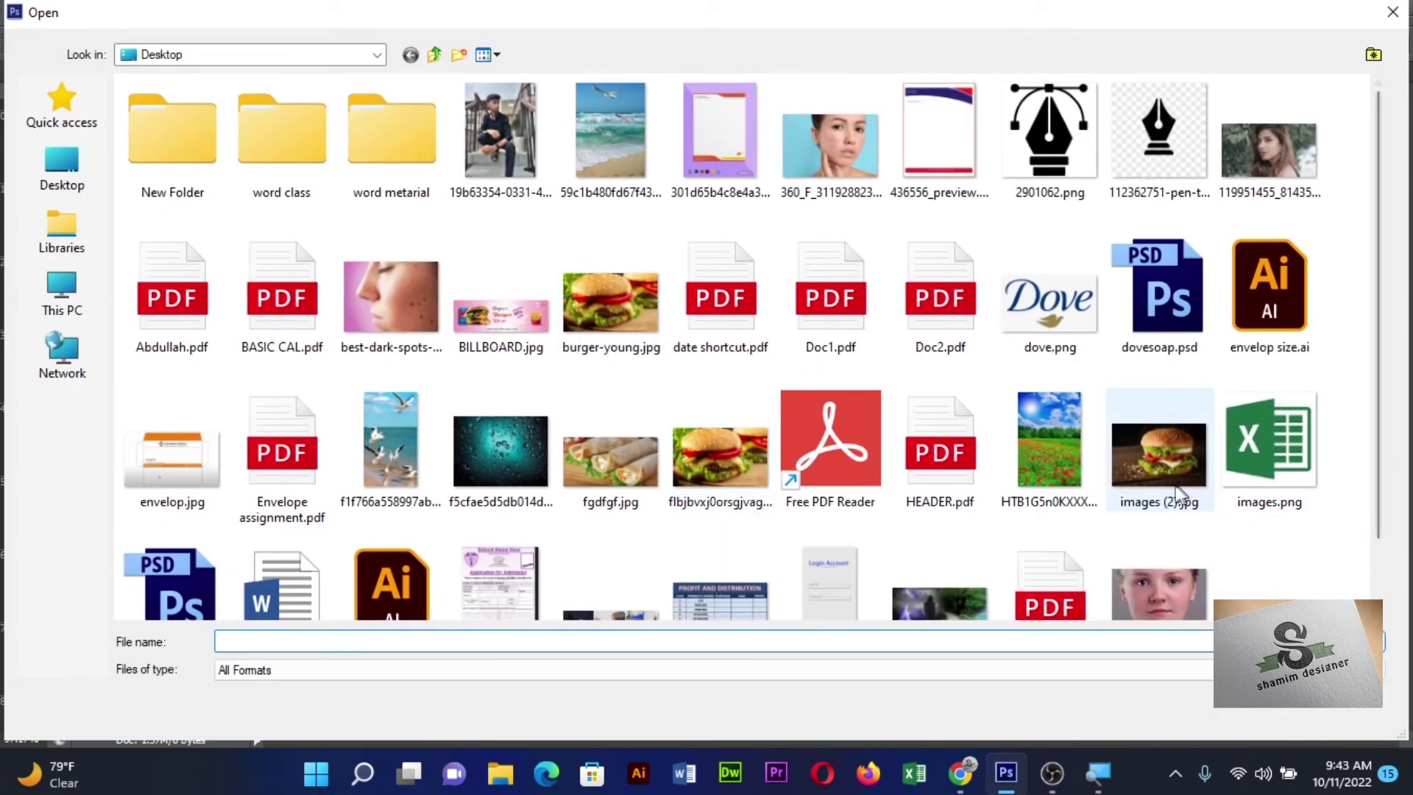
Open the poppy-field JPG and drag it into the rabbit document as a layer
{"action": "left_click", "coordinate": [1076, 463]}
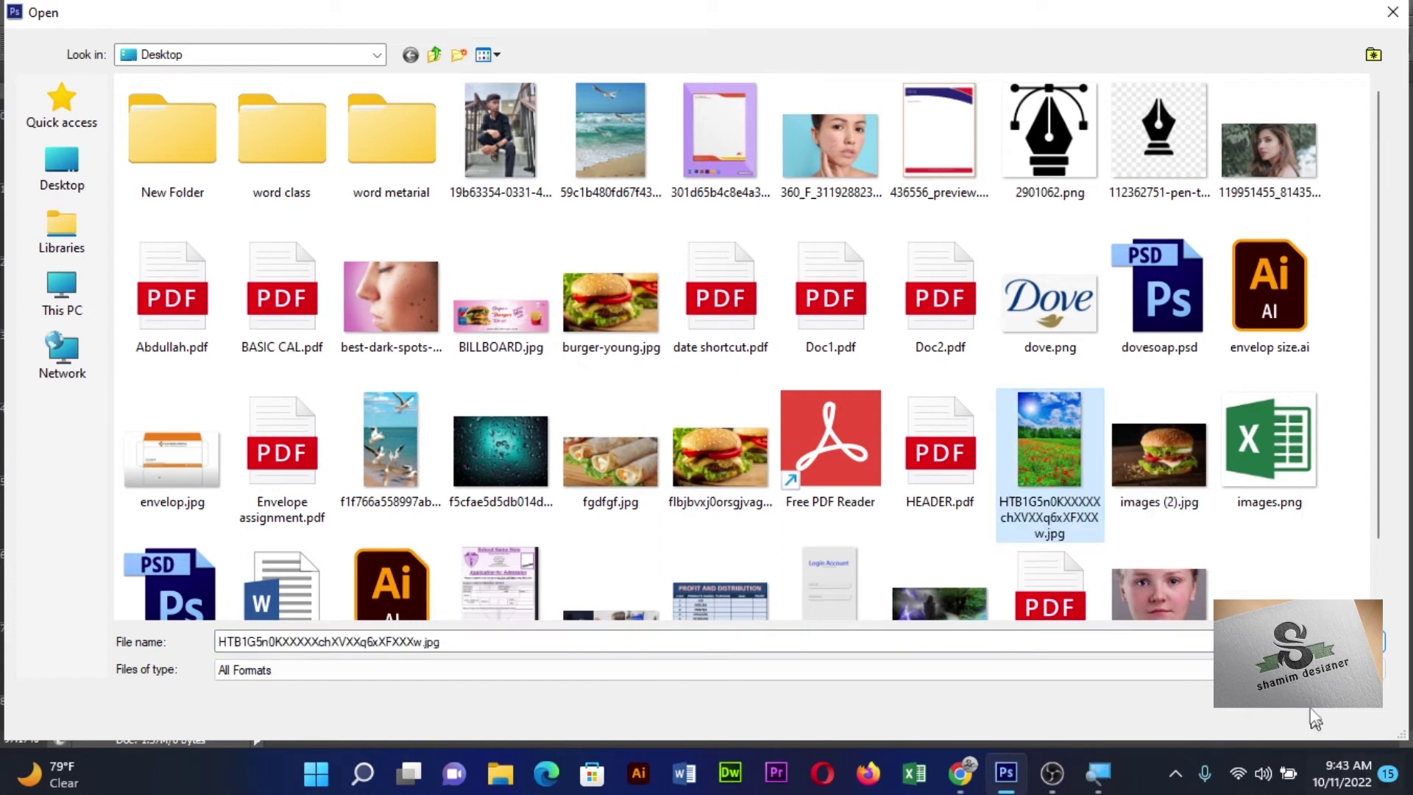
{"action": "double_click", "coordinate": [1049, 442]}
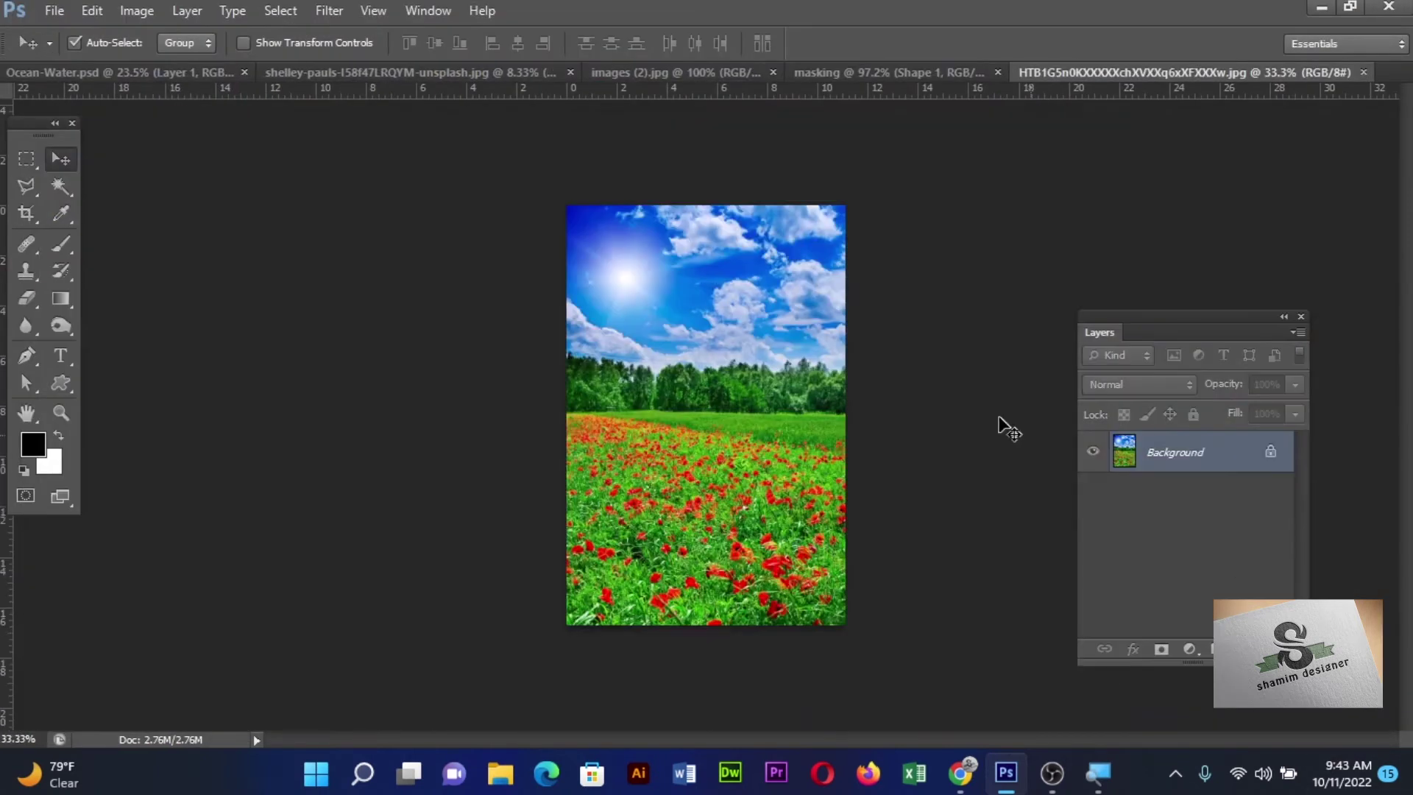
{"action": "left_click_drag", "start_coordinate": [756, 465], "coordinate": [728, 336]}
{"action": "mouse_move", "coordinate": [799, 112]}
{"action": "left_mouse_down"}
{"action": "mouse_move", "coordinate": [810, 77]}
{"action": "mouse_move", "coordinate": [750, 443]}
{"action": "mouse_move", "coordinate": [818, 487]}
{"action": "left_mouse_up"}
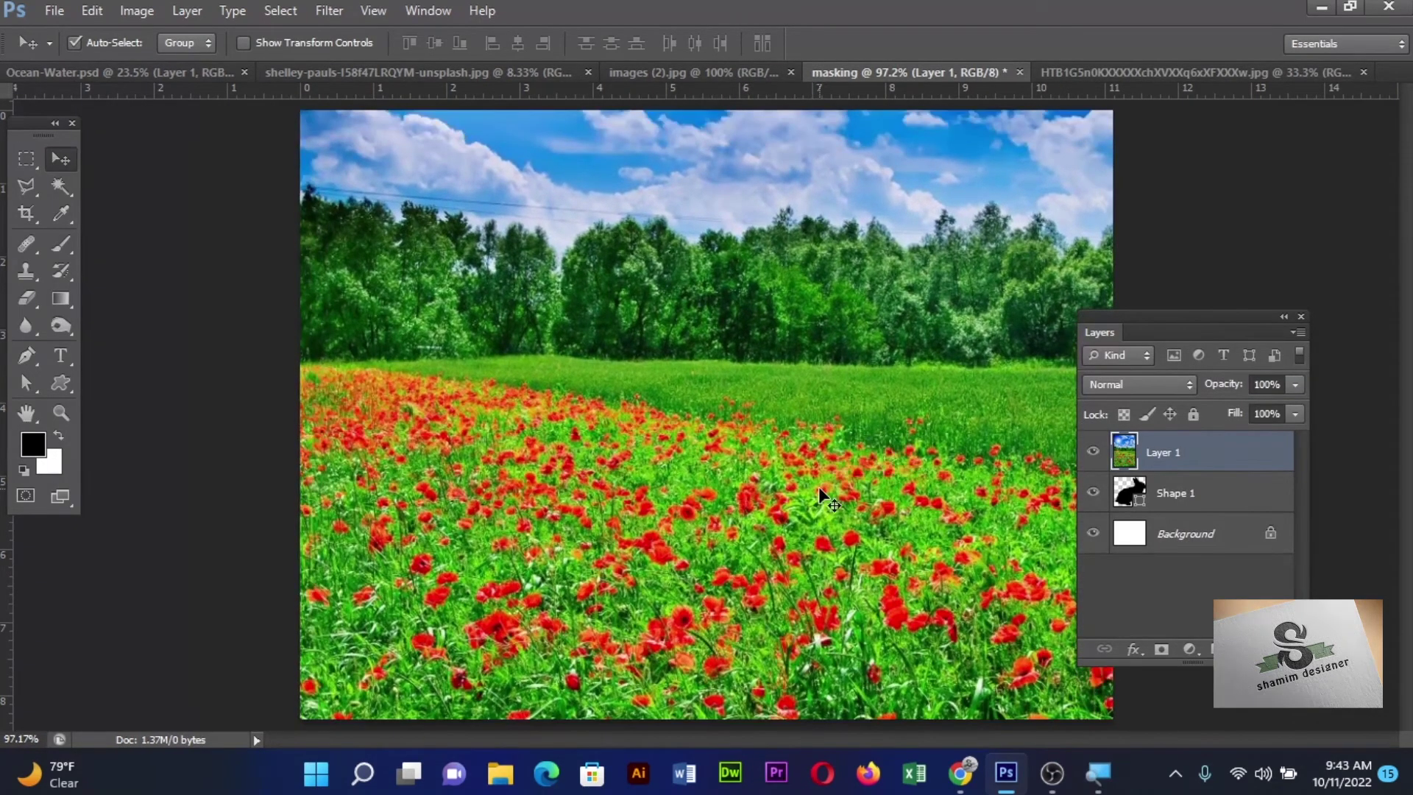
{"action": "key", "text": "ctrl+minus"}
{"action": "key", "text": "ctrl+minus"}
{"action": "key", "text": "ctrl+minus"}
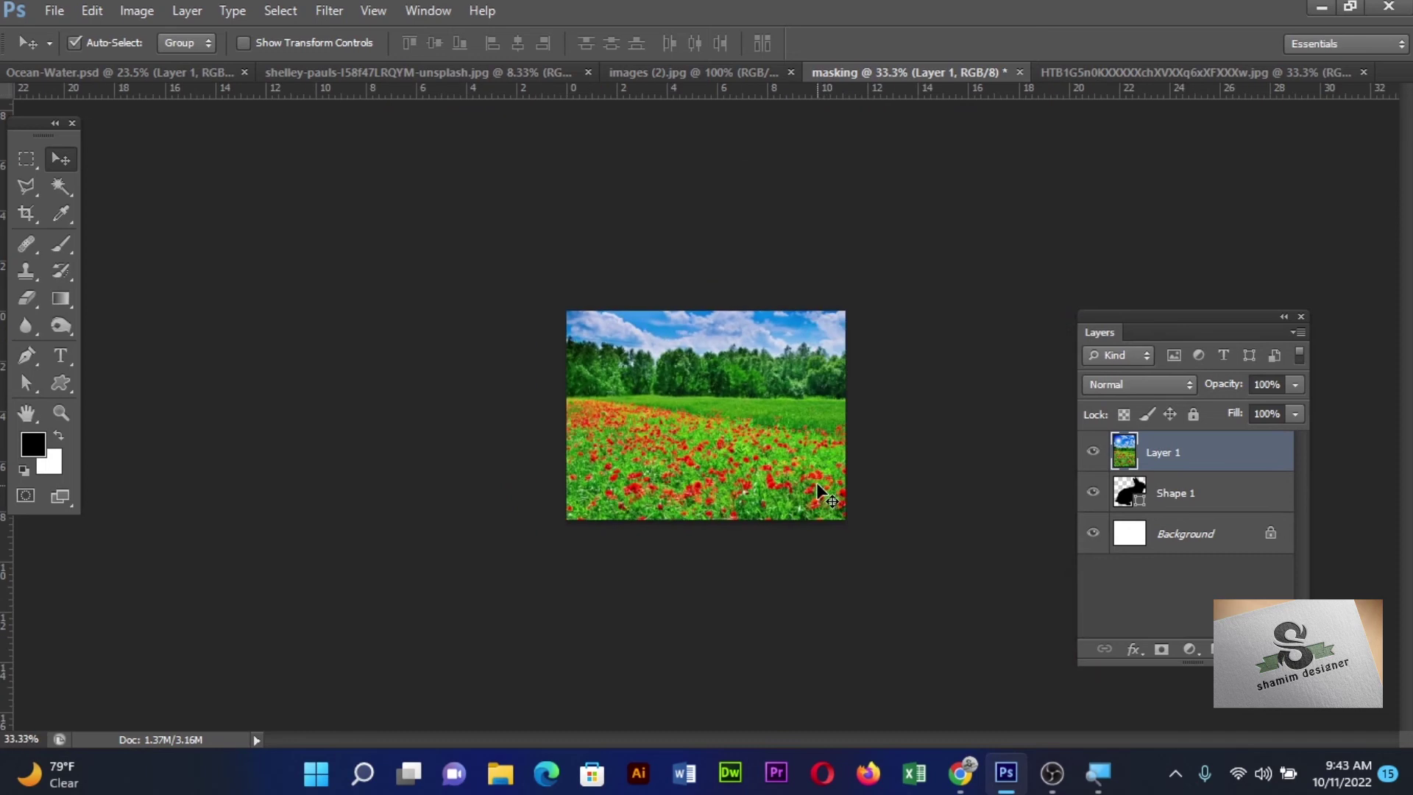
Scale the poppy-field layer down to fit the page, then hide it
{"action": "key", "text": "ctrl+t"}
{"action": "left_click_drag", "start_coordinate": [845, 190], "coordinate": [788, 363]}
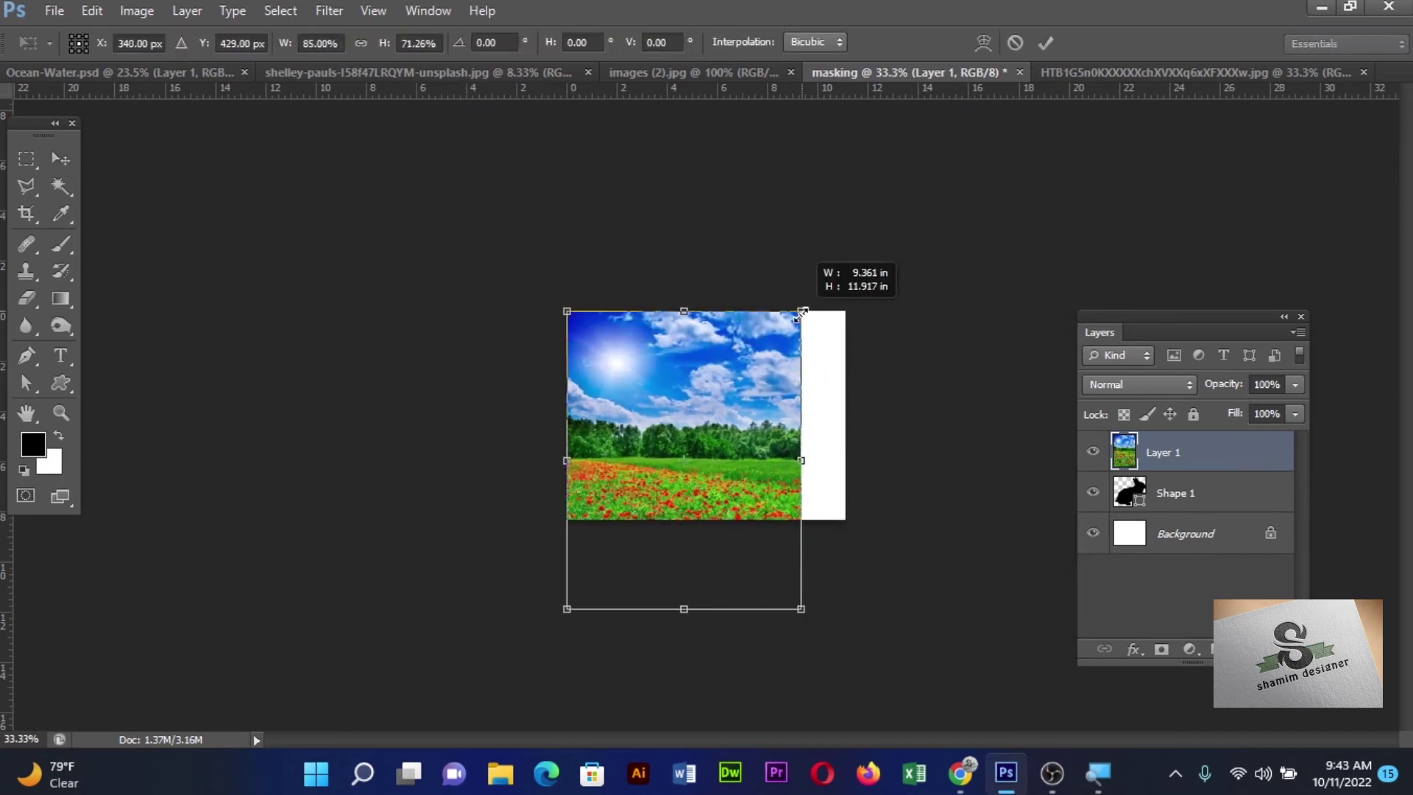
{"action": "left_click_drag", "start_coordinate": [718, 426], "coordinate": [729, 392]}
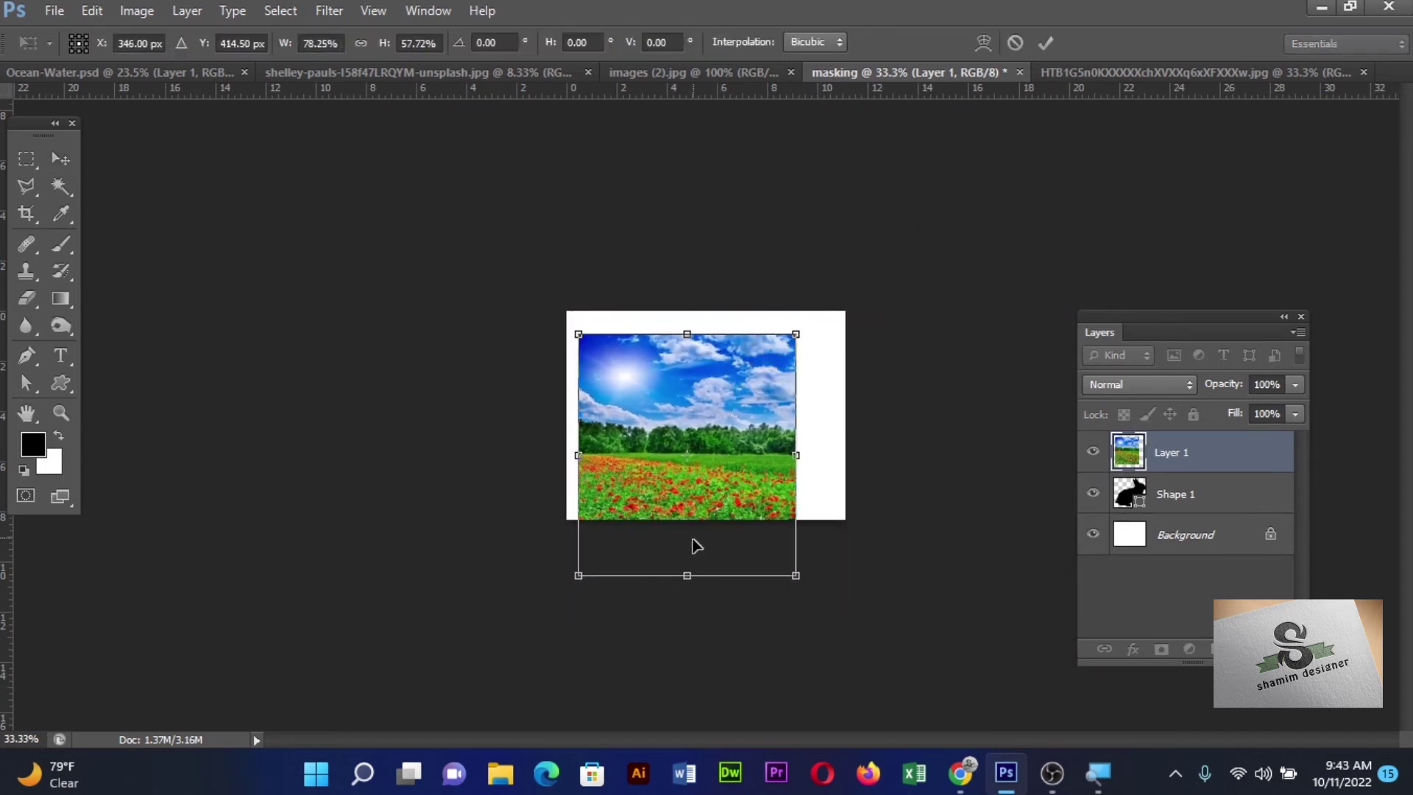
{"action": "left_click_drag", "start_coordinate": [686, 574], "coordinate": [692, 485]}
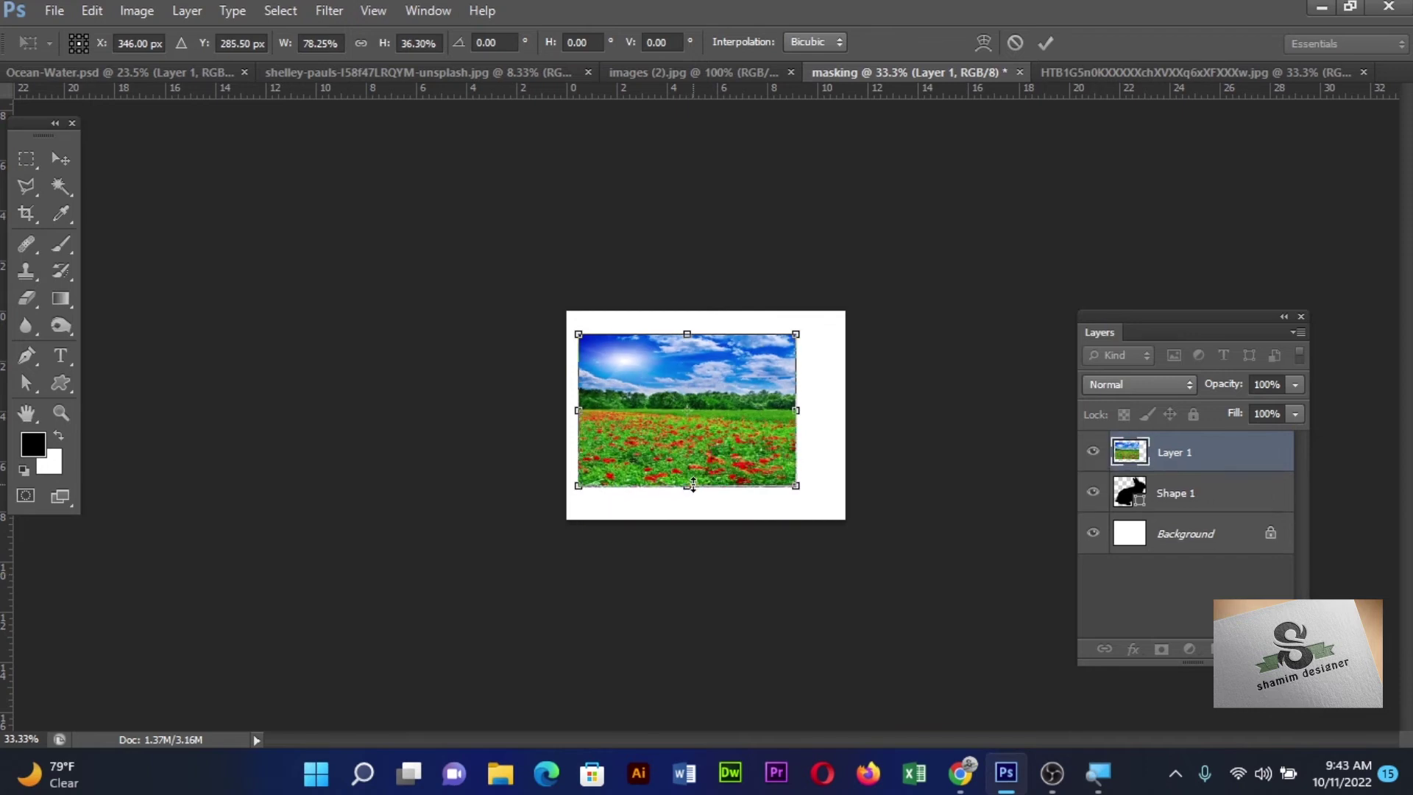
{"action": "key", "text": "Return"}
{"action": "key", "text": "ctrl+0"}
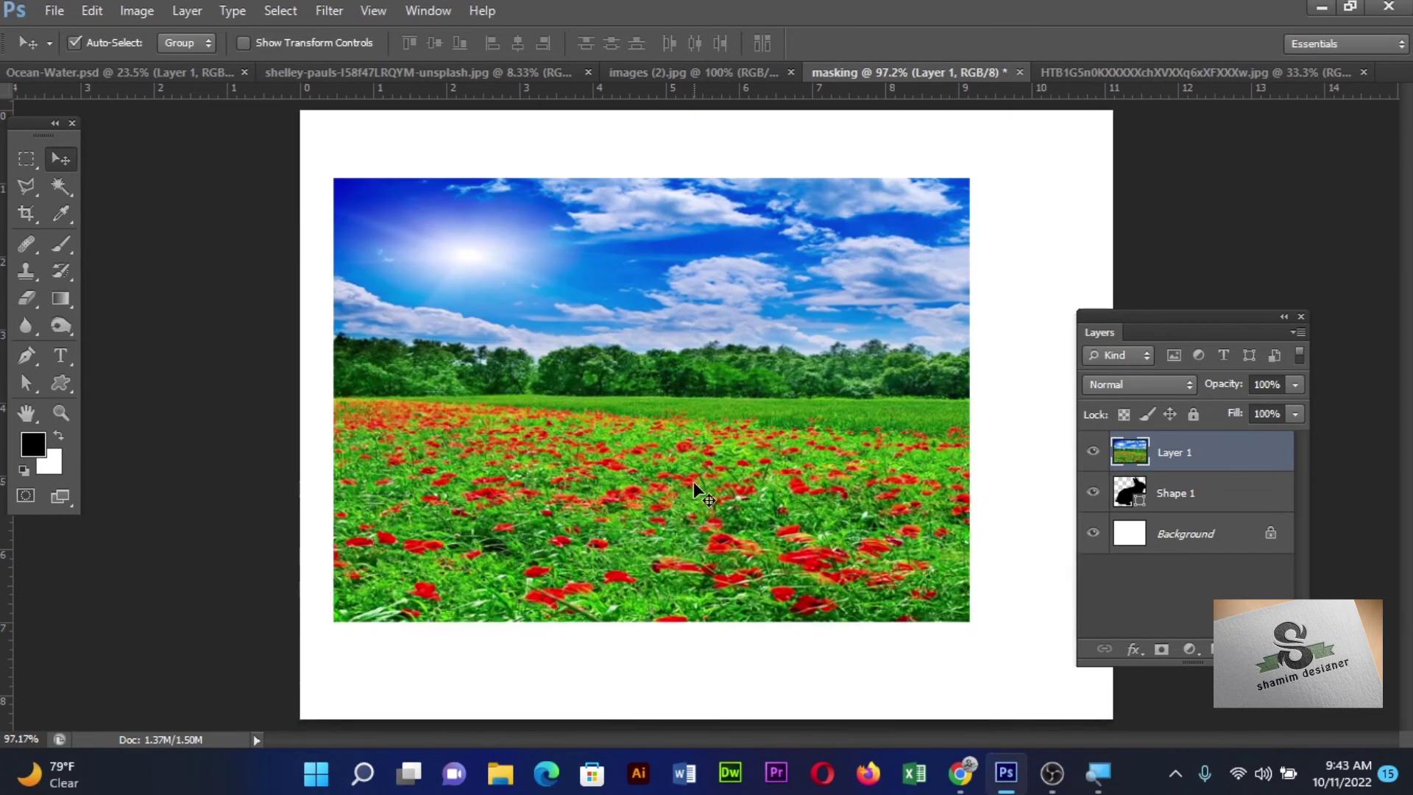
{"action": "left_click", "coordinate": [1093, 452]}
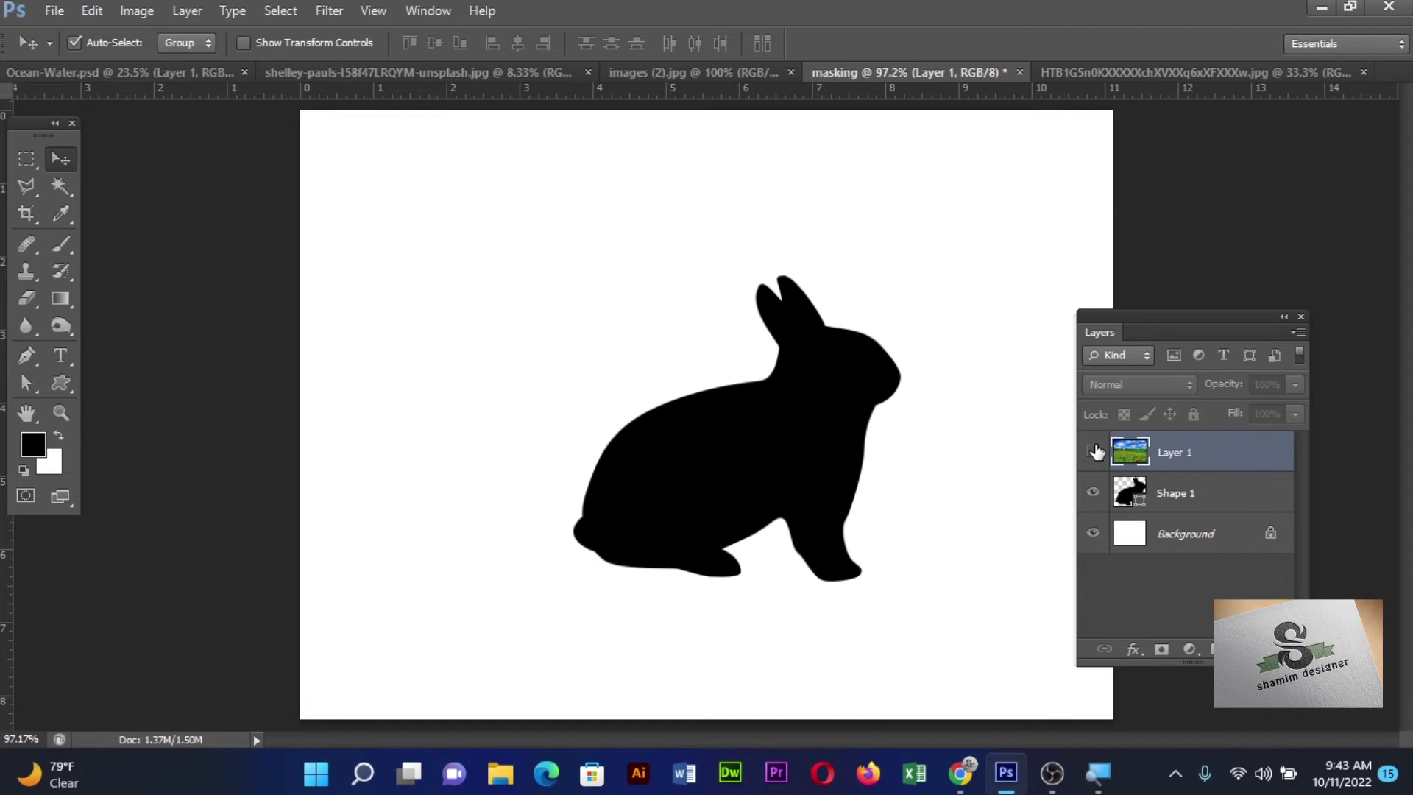
Clip the poppy-field photo to the rabbit shape and reposition it inside the silhouette
{"action": "left_click", "coordinate": [187, 11]}
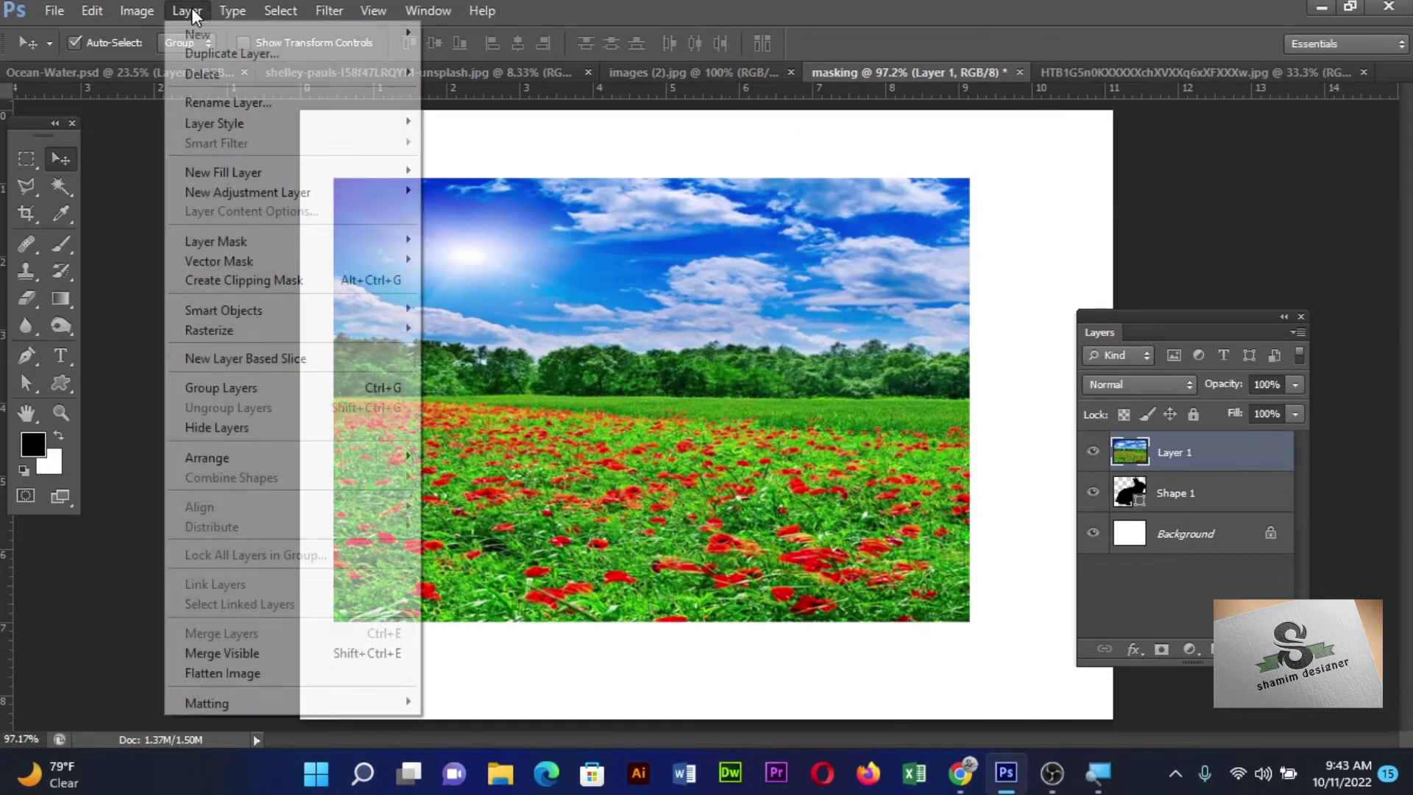
{"action": "left_click", "coordinate": [300, 280]}
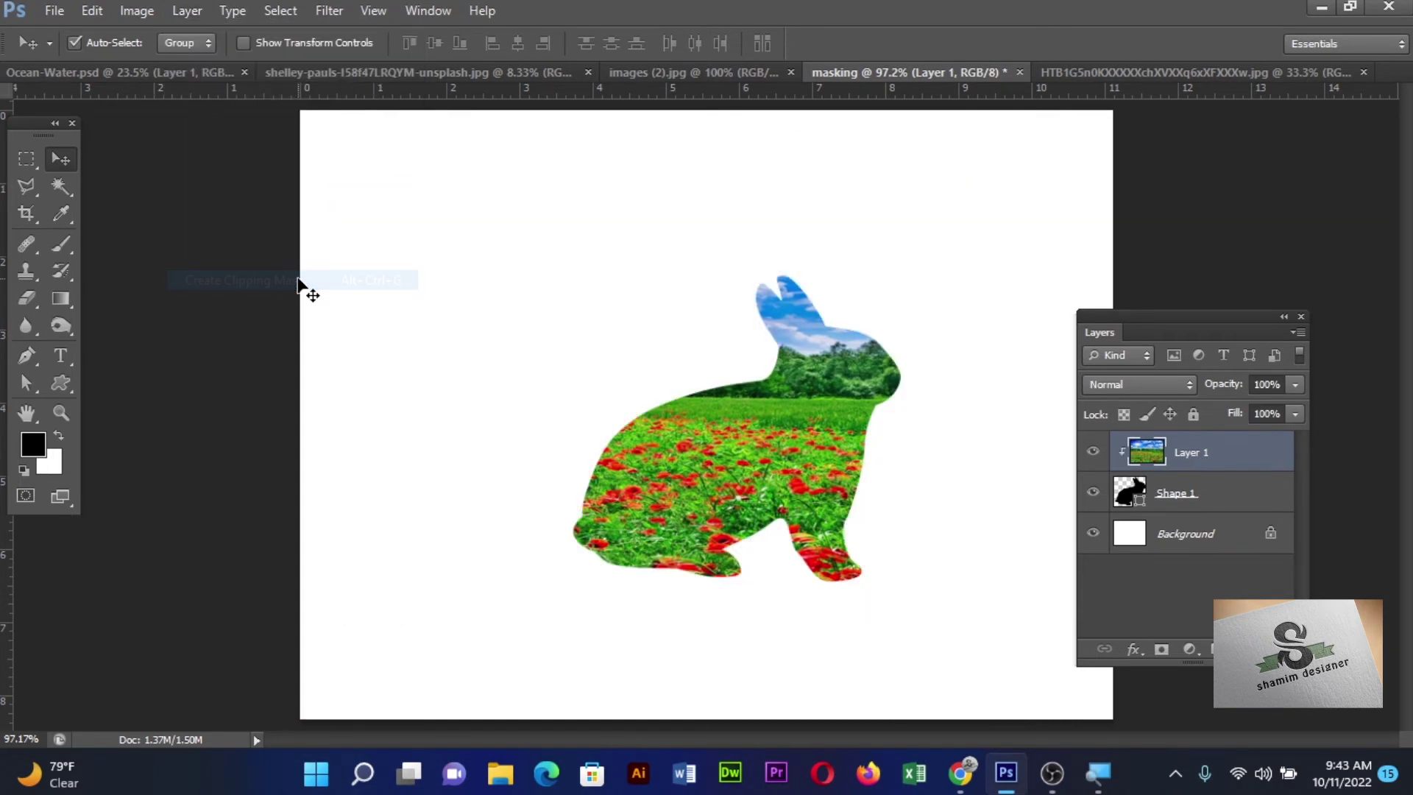
{"action": "mouse_move", "coordinate": [681, 450]}
{"action": "left_mouse_down"}
{"action": "mouse_move", "coordinate": [693, 471]}
{"action": "mouse_move", "coordinate": [685, 517]}
{"action": "left_mouse_up"}
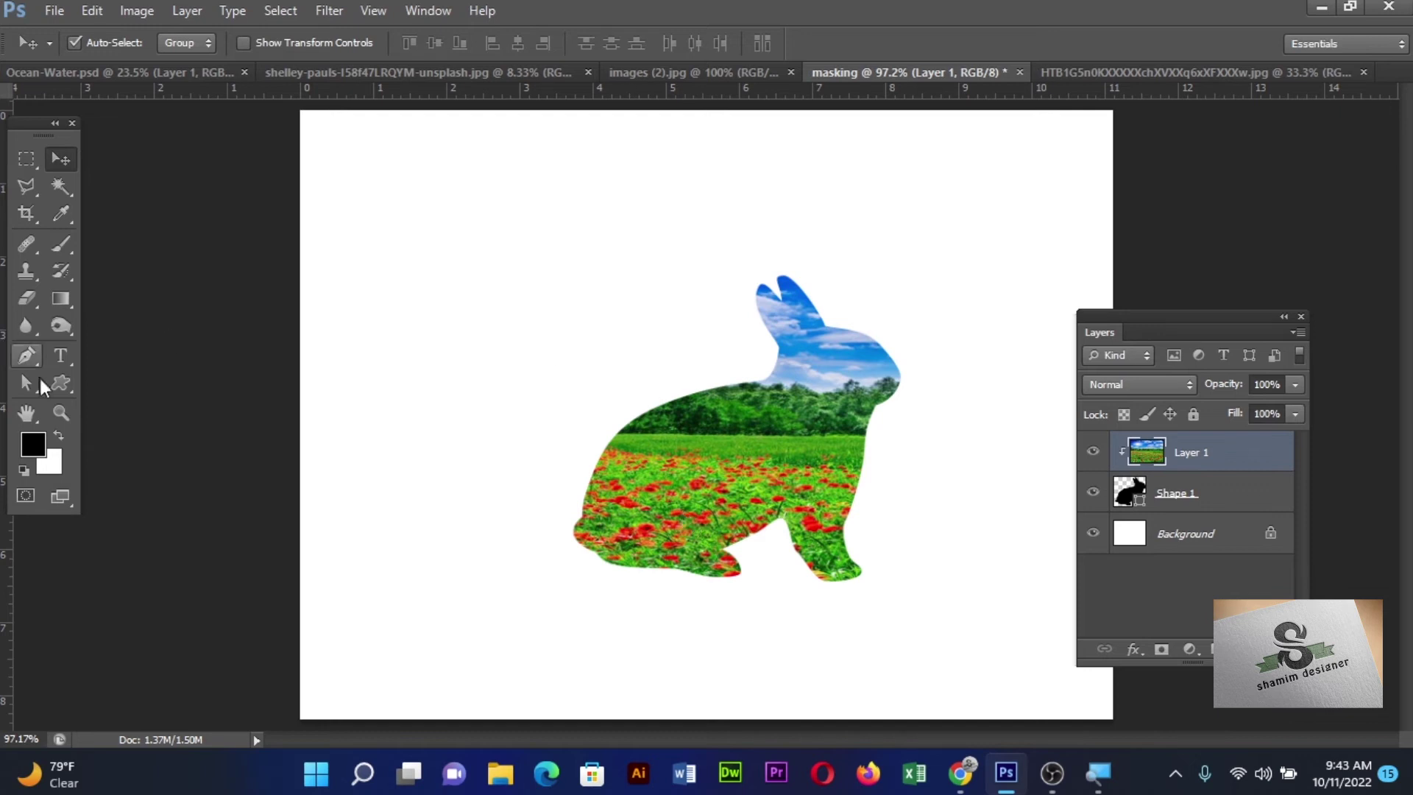
{"action": "left_click", "coordinate": [68, 384]}
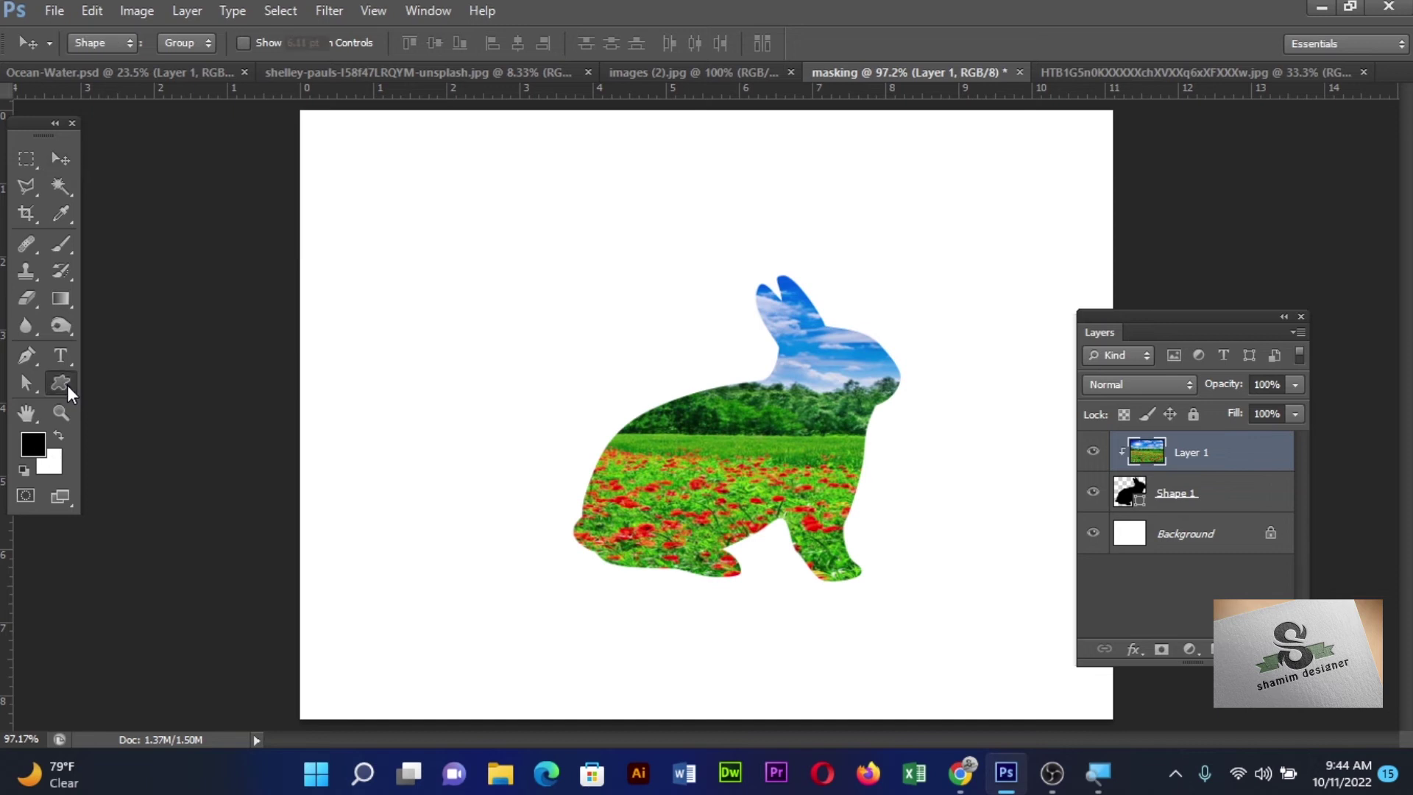
Merge the poppy photo and rabbit shape into one layer and move it higher
{"action": "left_click", "coordinate": [58, 377]}
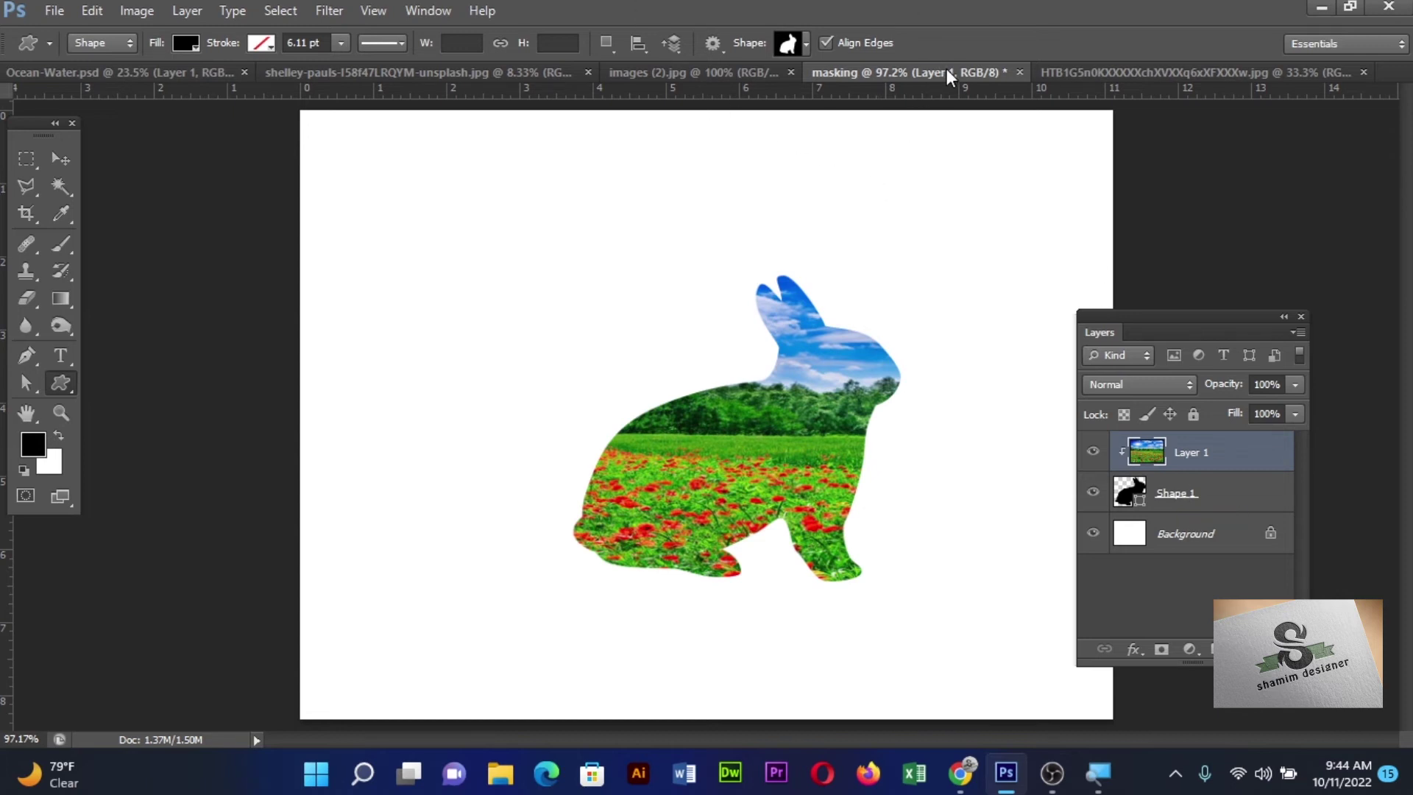
{"action": "left_click", "coordinate": [1225, 509], "text": "shift"}
{"action": "key", "text": "ctrl+e"}
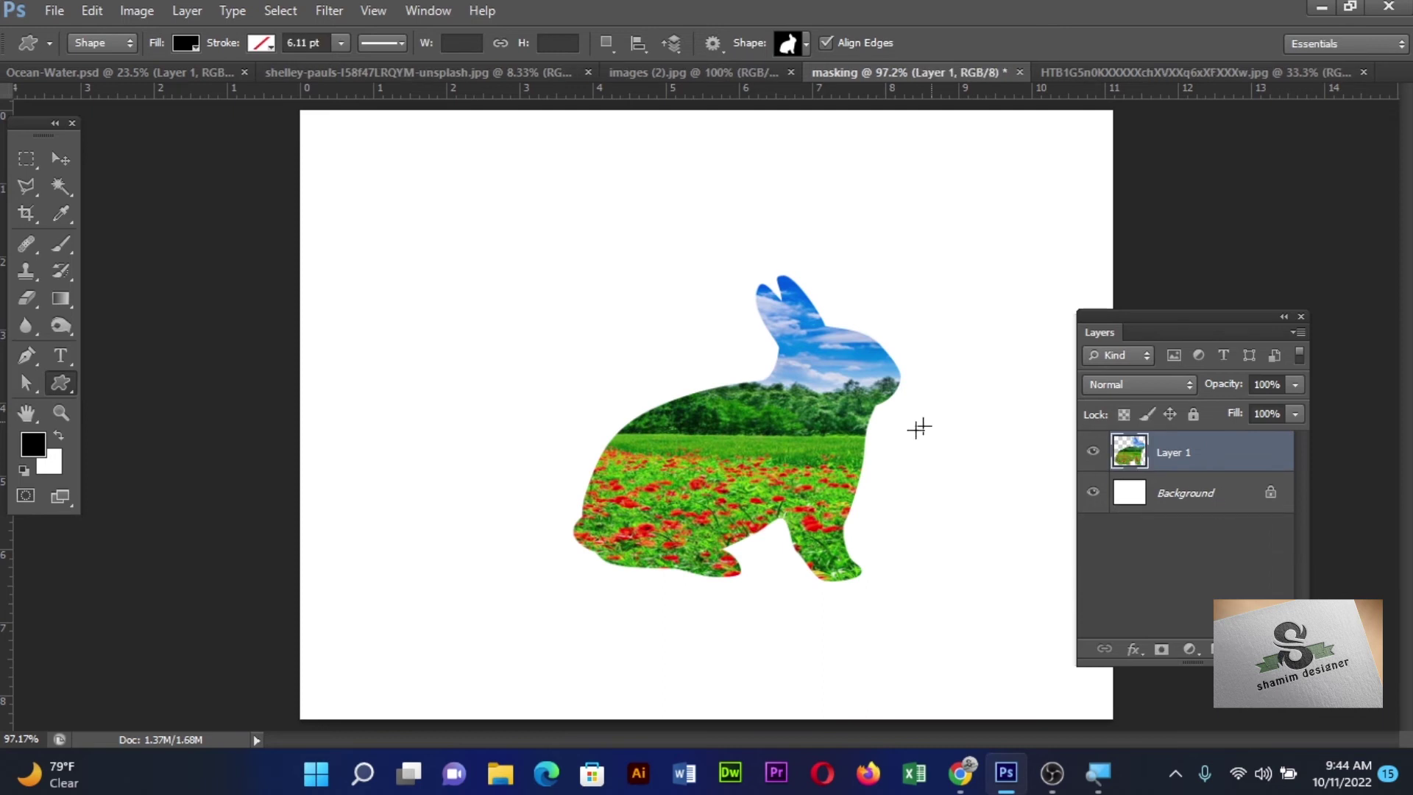
{"action": "left_click", "coordinate": [59, 158]}
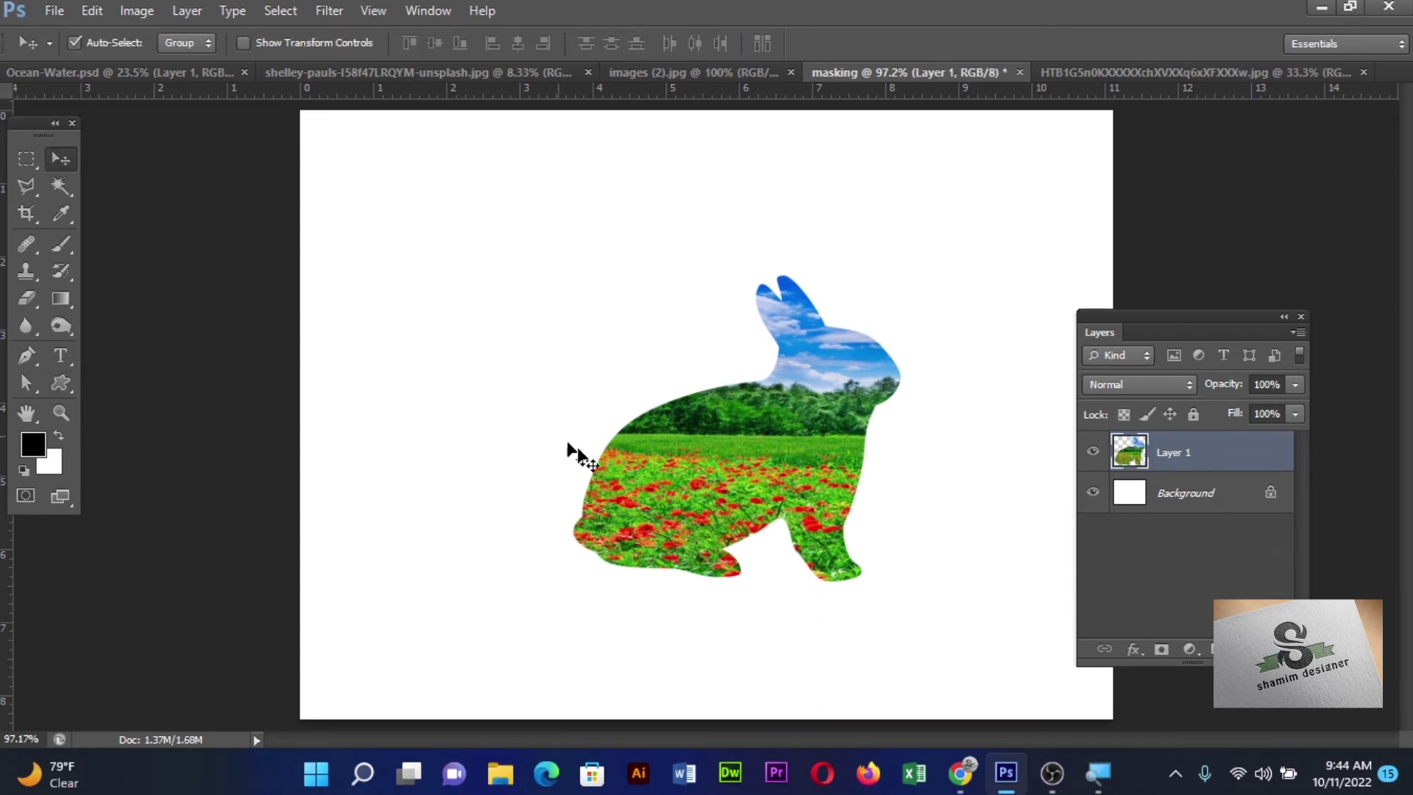
{"action": "left_click_drag", "start_coordinate": [671, 498], "coordinate": [664, 460]}
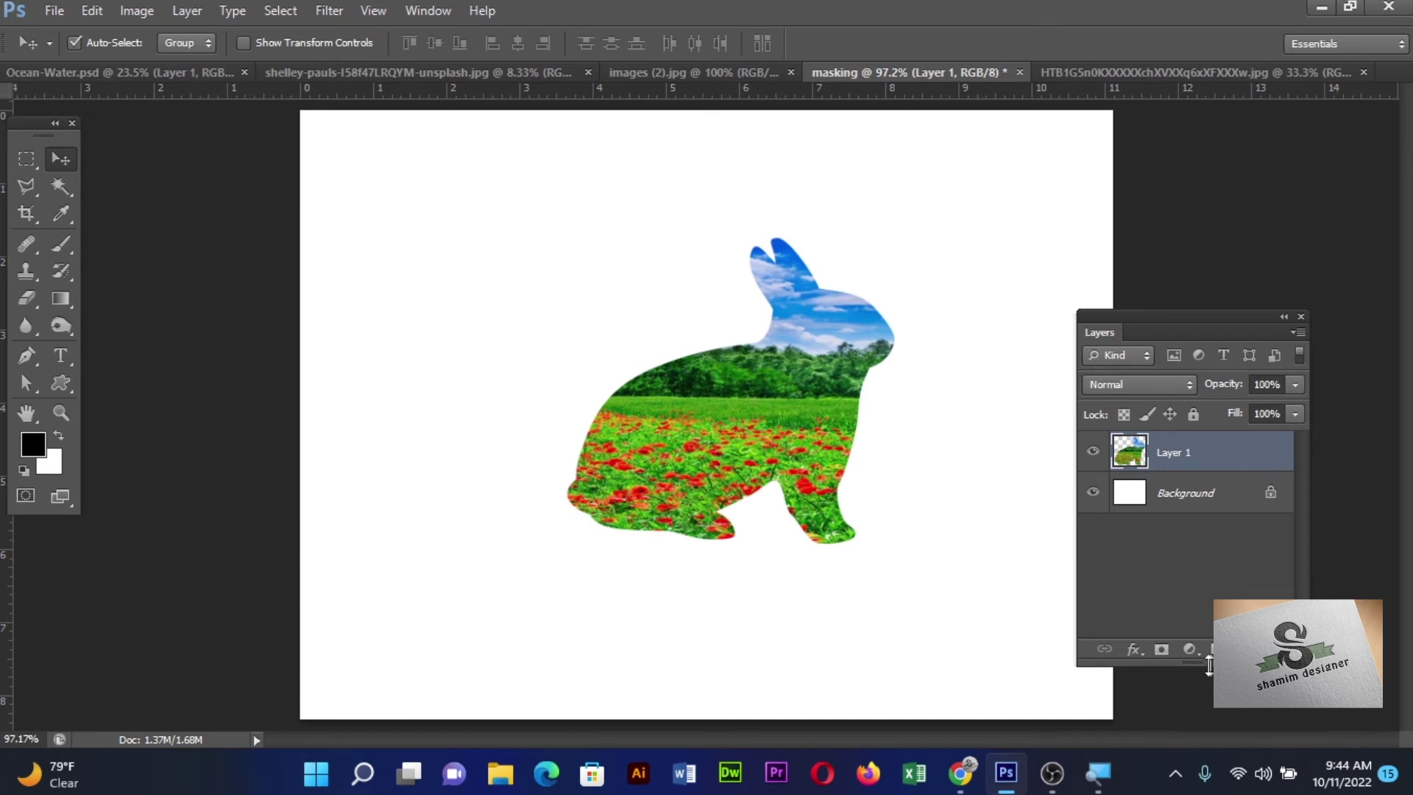
Give the merged rabbit a drop shadow plus a black outline stroke
{"action": "left_click", "coordinate": [1133, 649]}
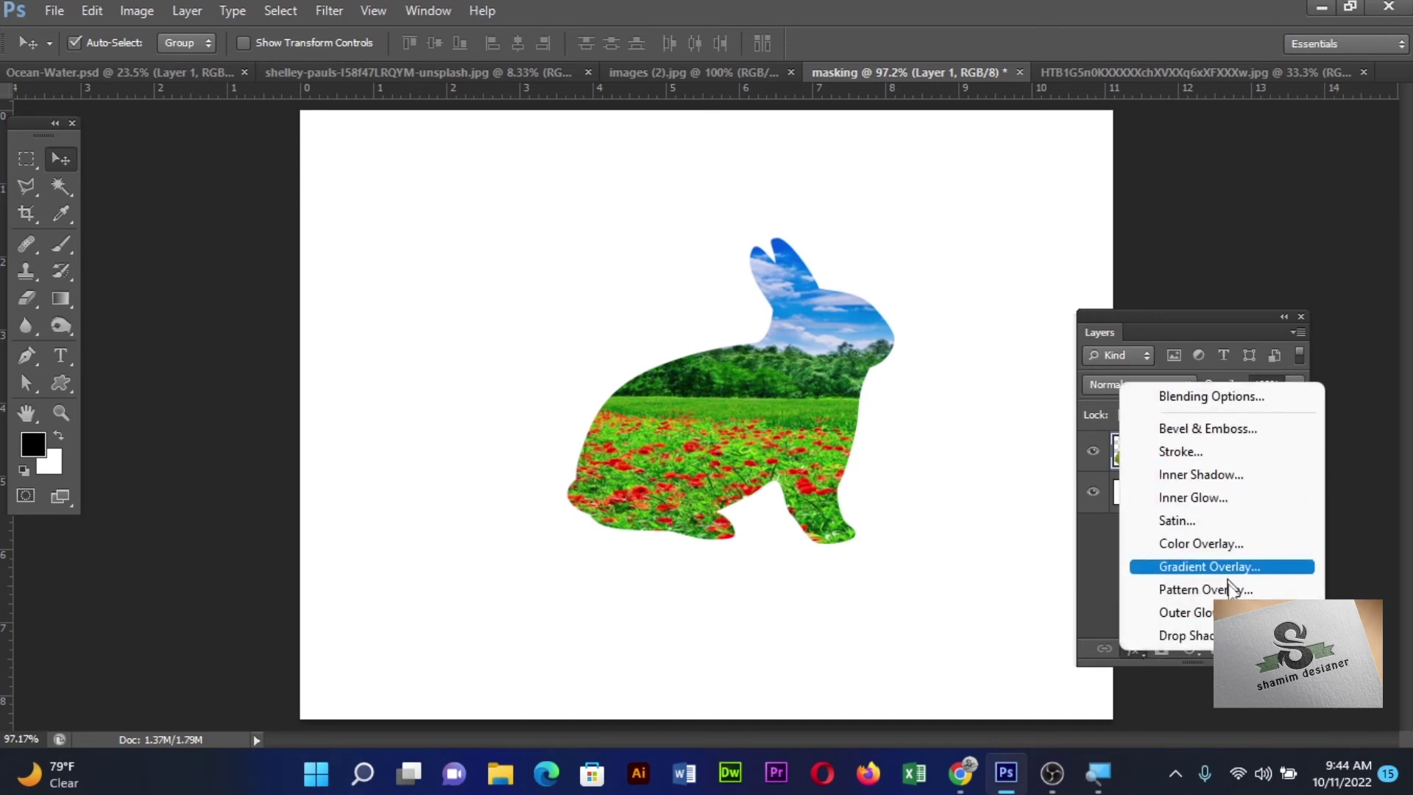
{"action": "left_click", "coordinate": [1178, 635]}
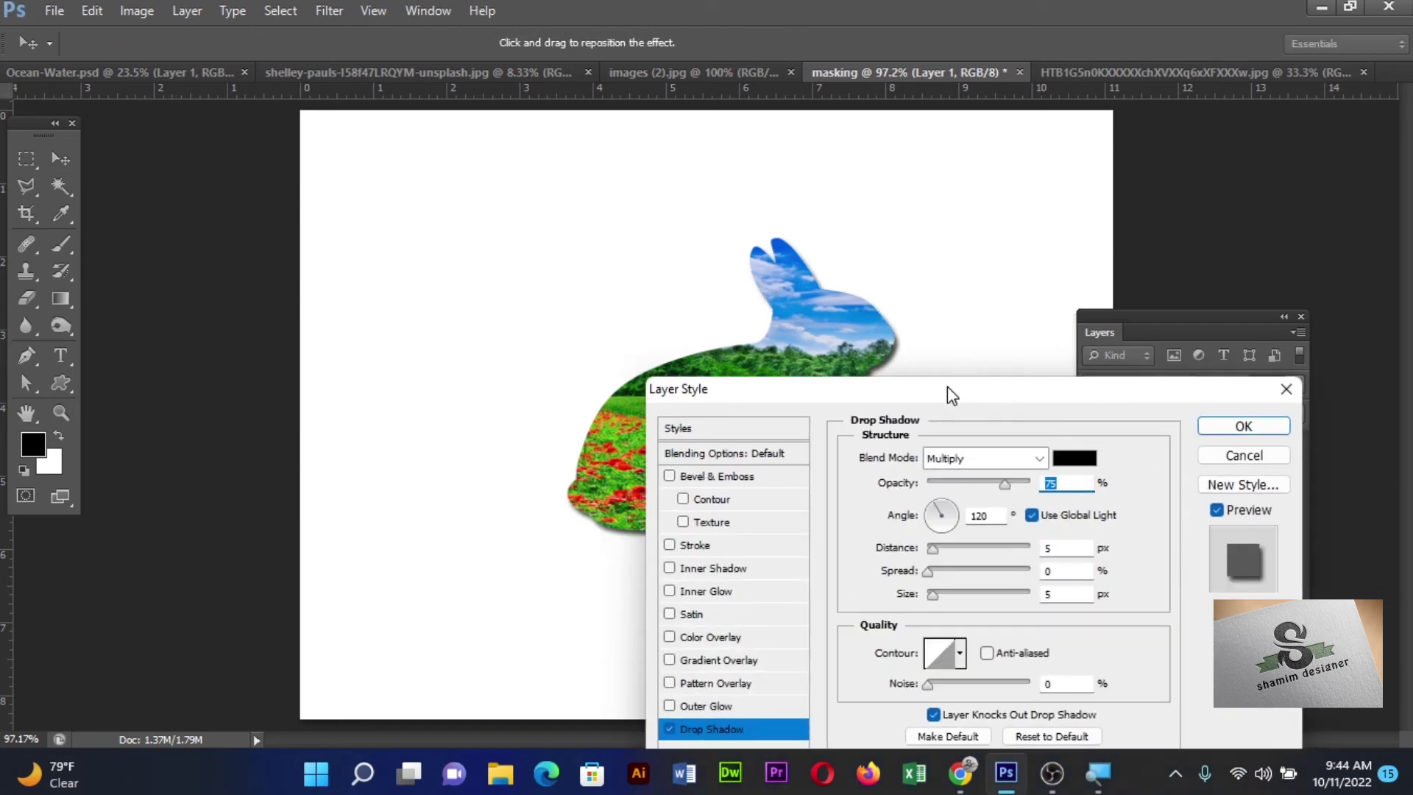
{"action": "left_click_drag", "start_coordinate": [947, 386], "coordinate": [1205, 289]}
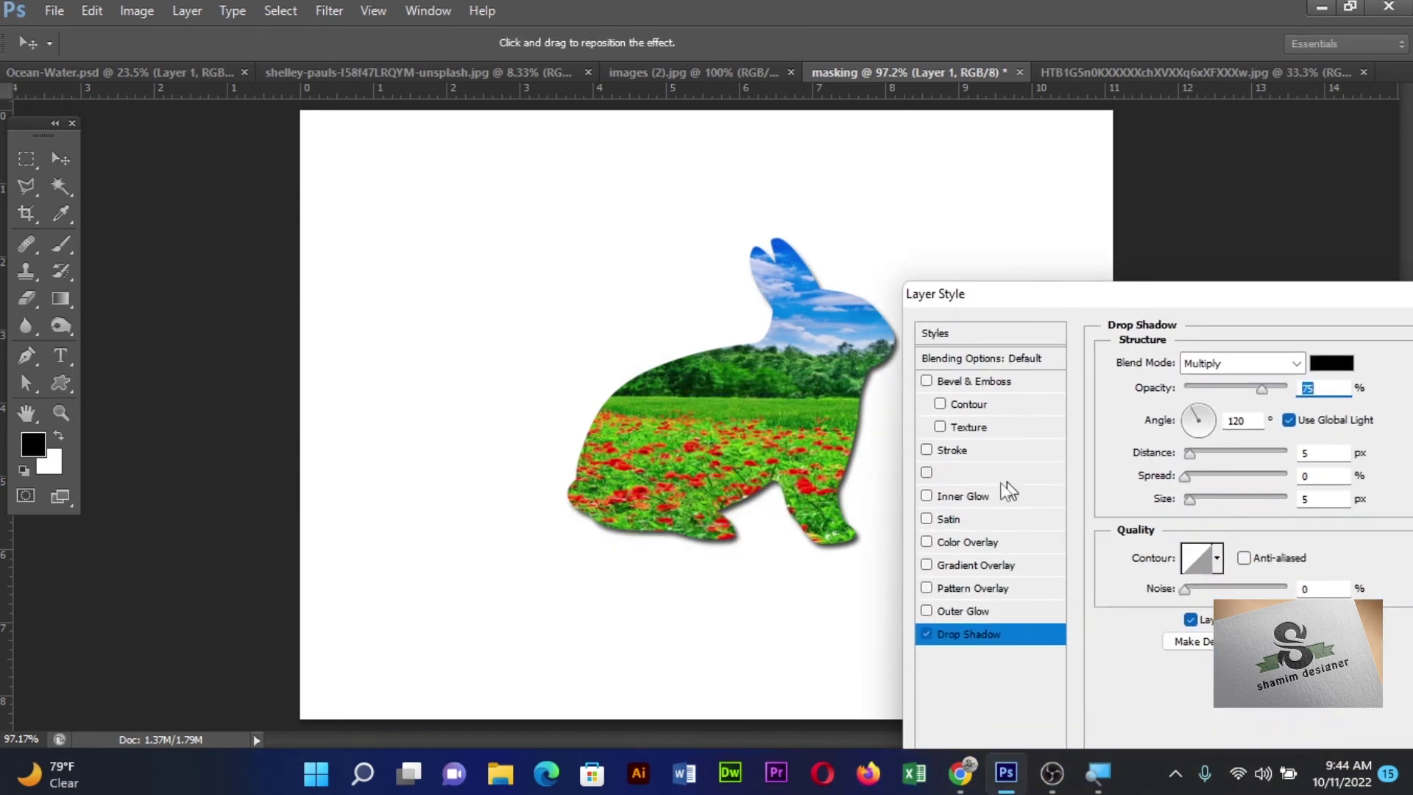
{"action": "left_click", "coordinate": [927, 449]}
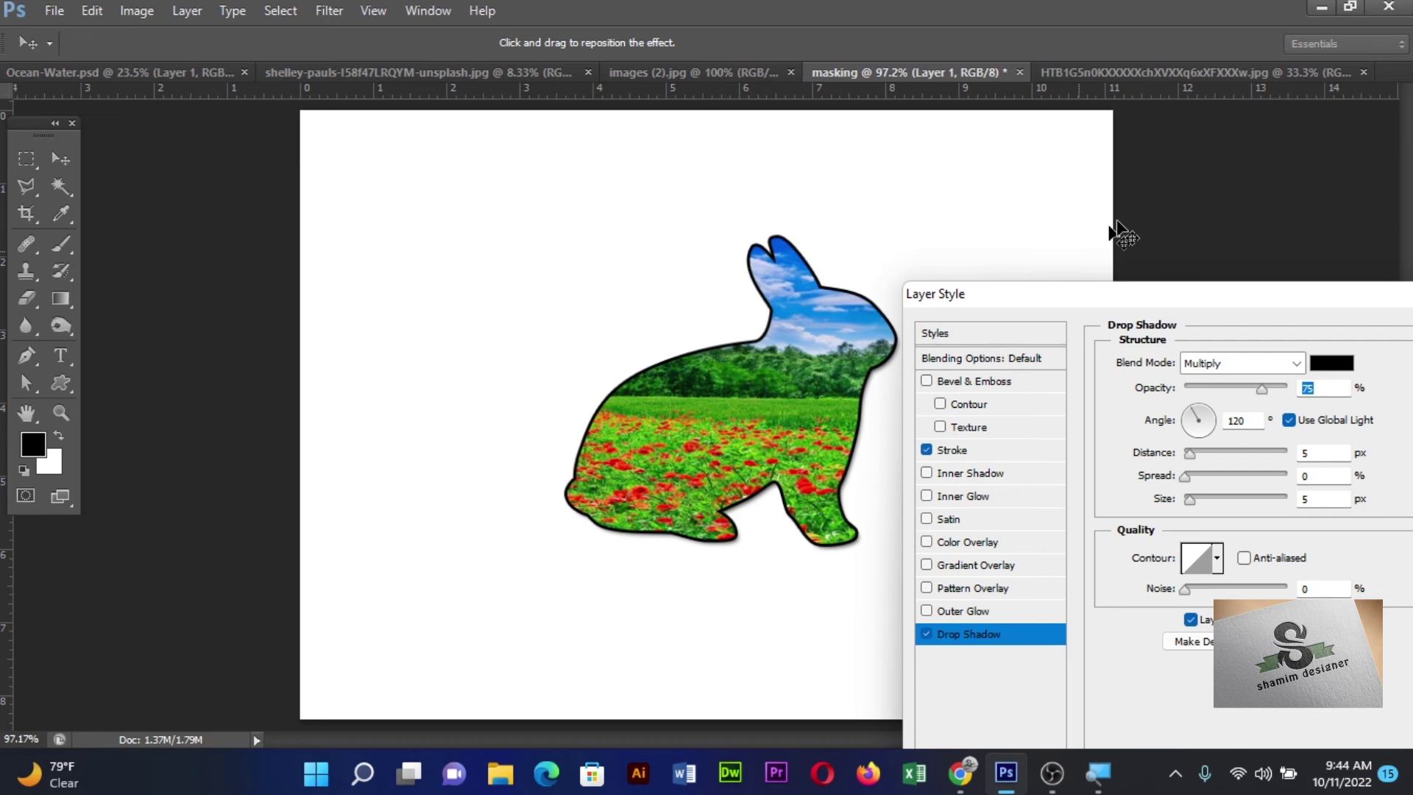
{"action": "left_click_drag", "start_coordinate": [1041, 294], "coordinate": [772, 294]}
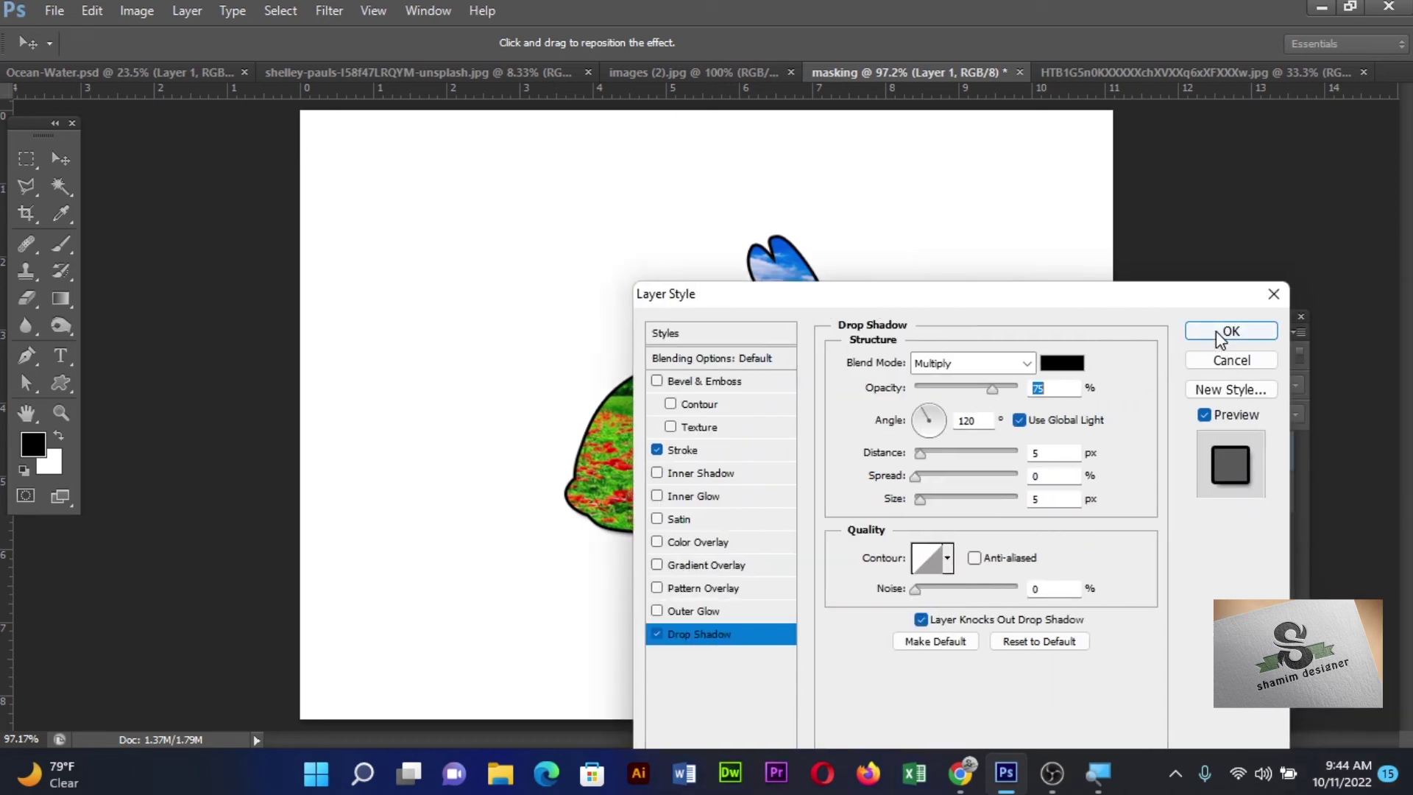
{"action": "left_click", "coordinate": [1229, 331]}
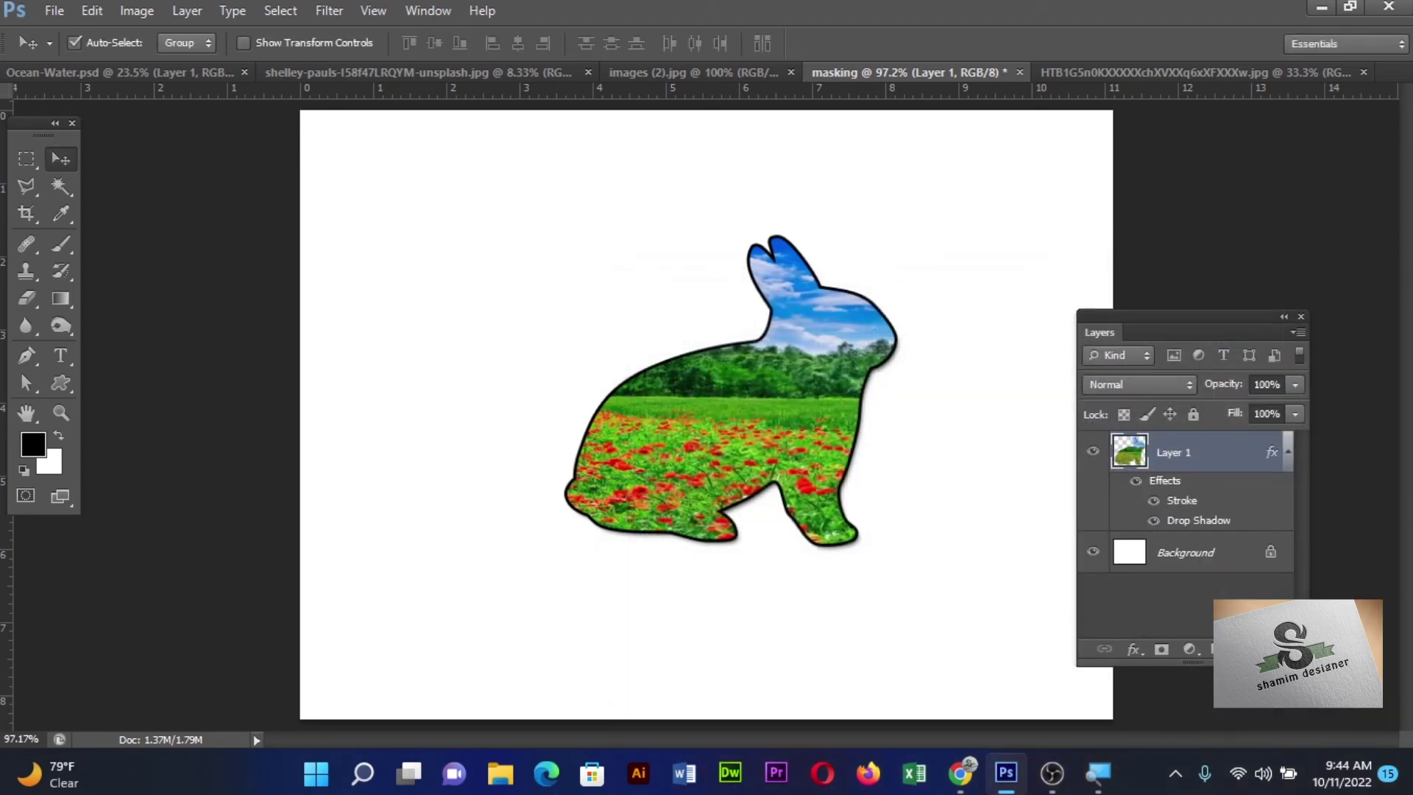
{"action": "key", "text": "Delete"}
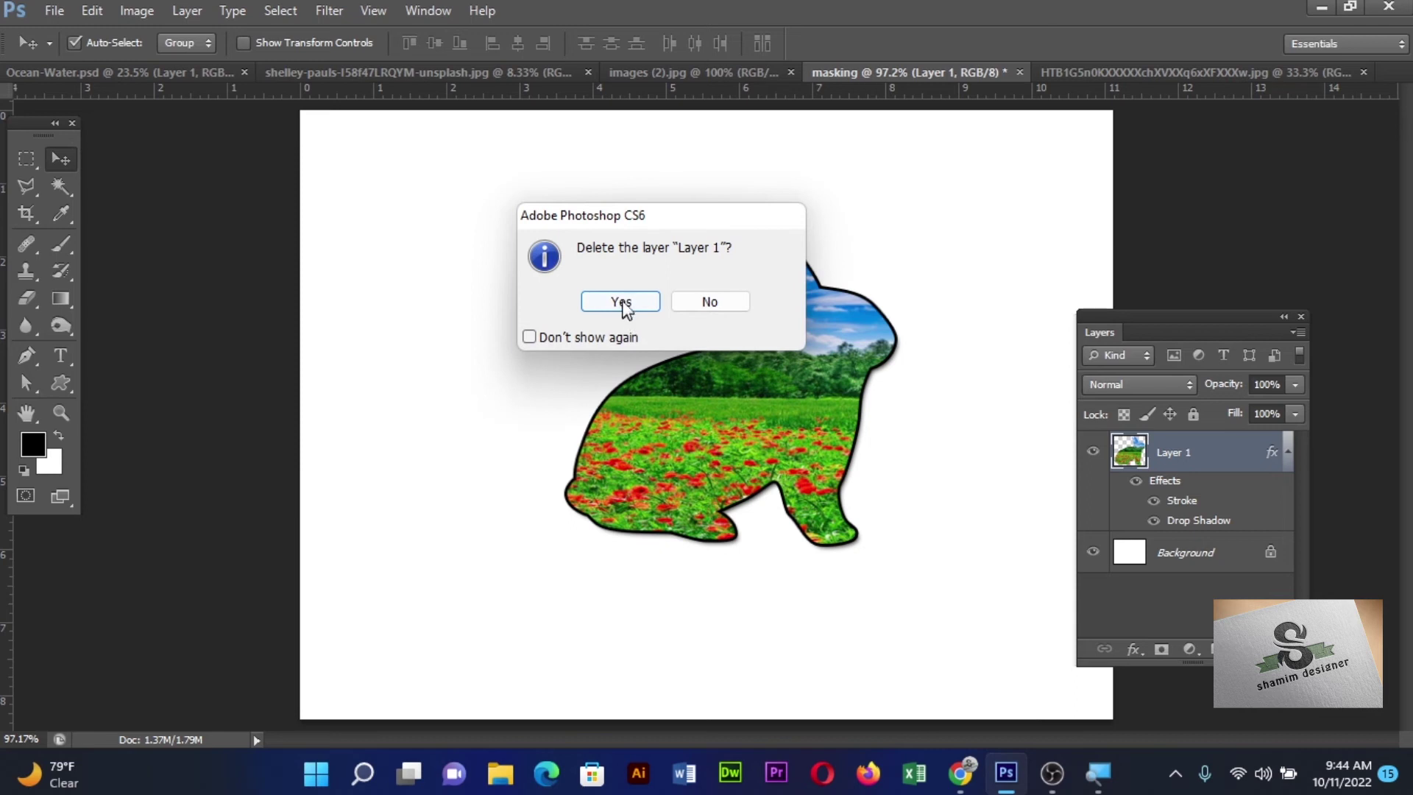
Confirm deleting the rabbit layer, then close the burger, poppy-field and apple documents
{"action": "left_click", "coordinate": [621, 302]}
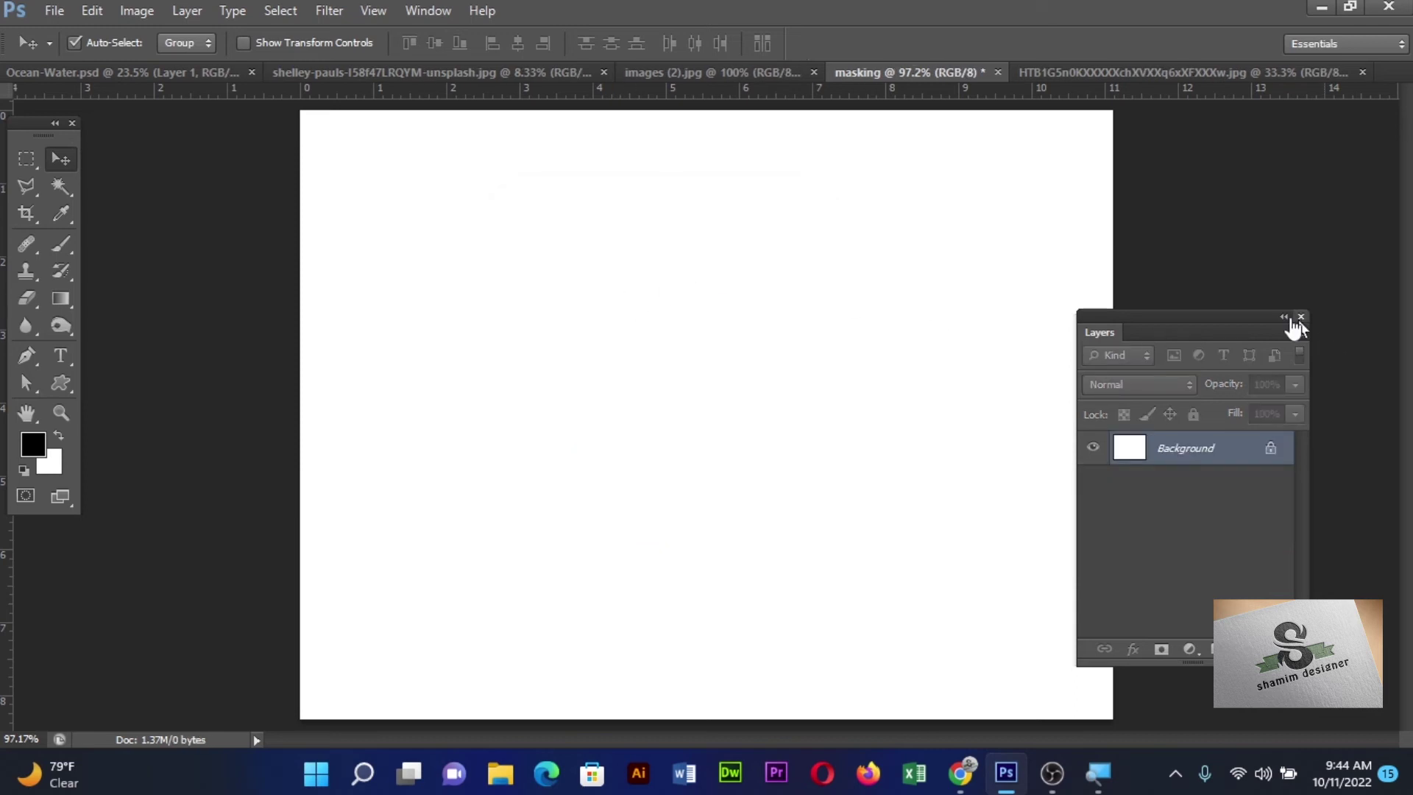
{"action": "left_click", "coordinate": [772, 72]}
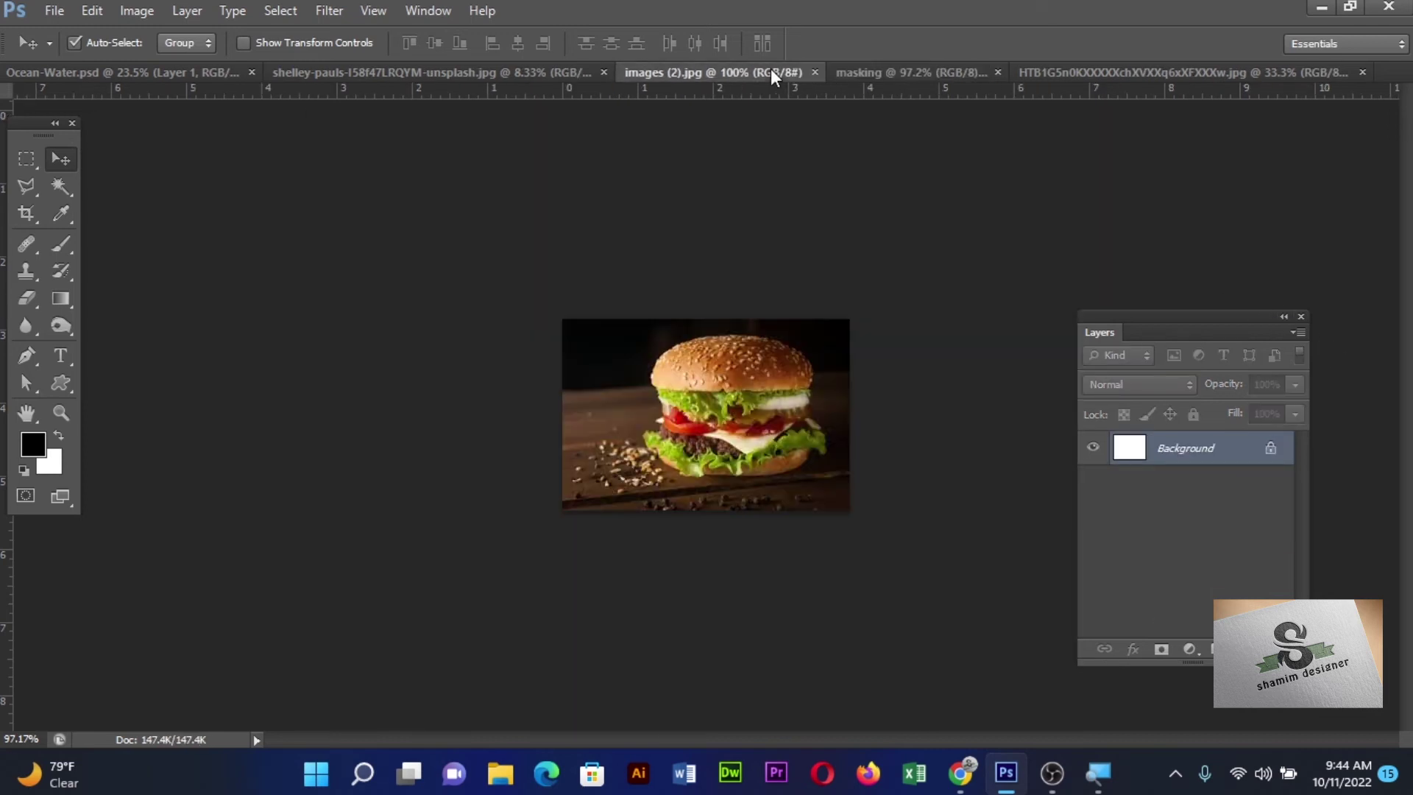
{"action": "left_click", "coordinate": [814, 71]}
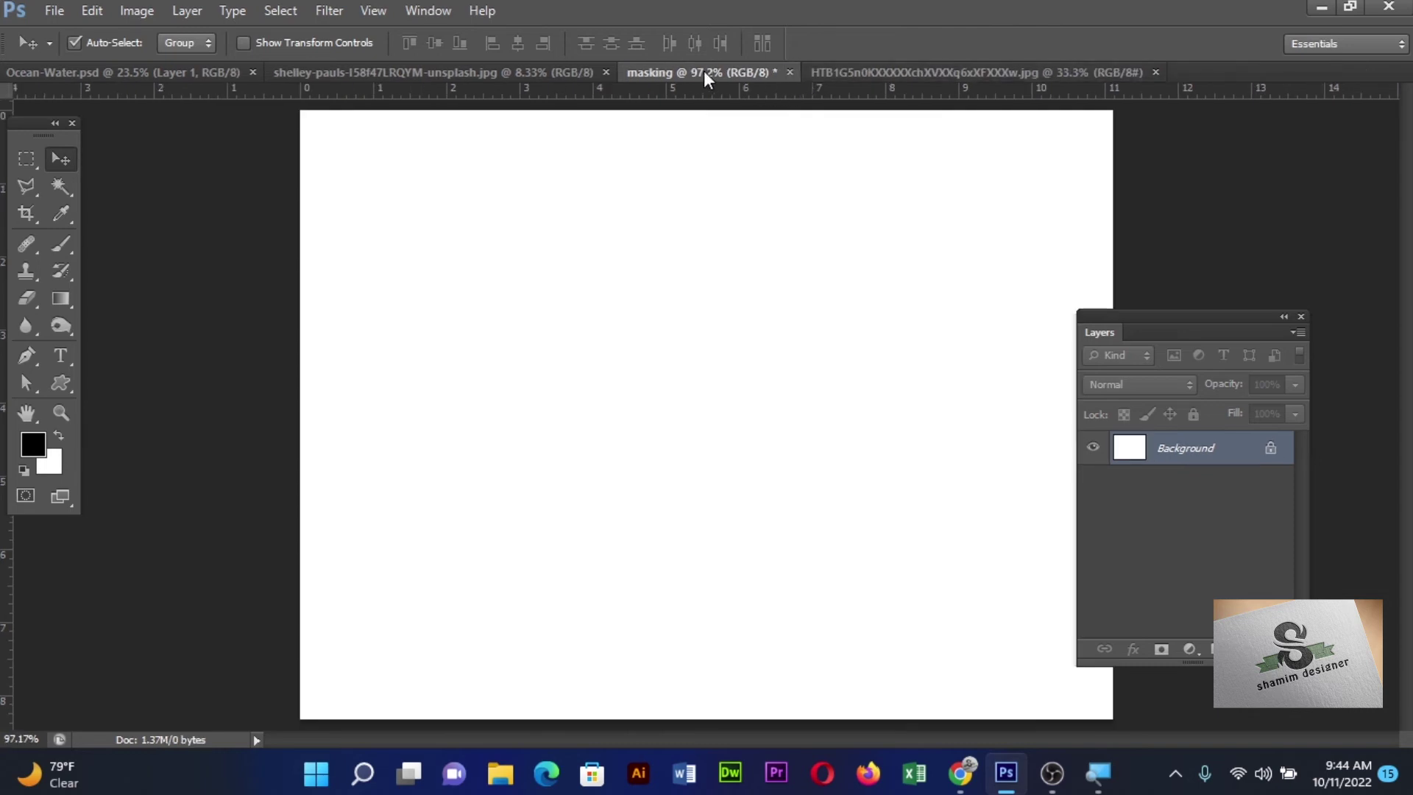
{"action": "left_click", "coordinate": [899, 70]}
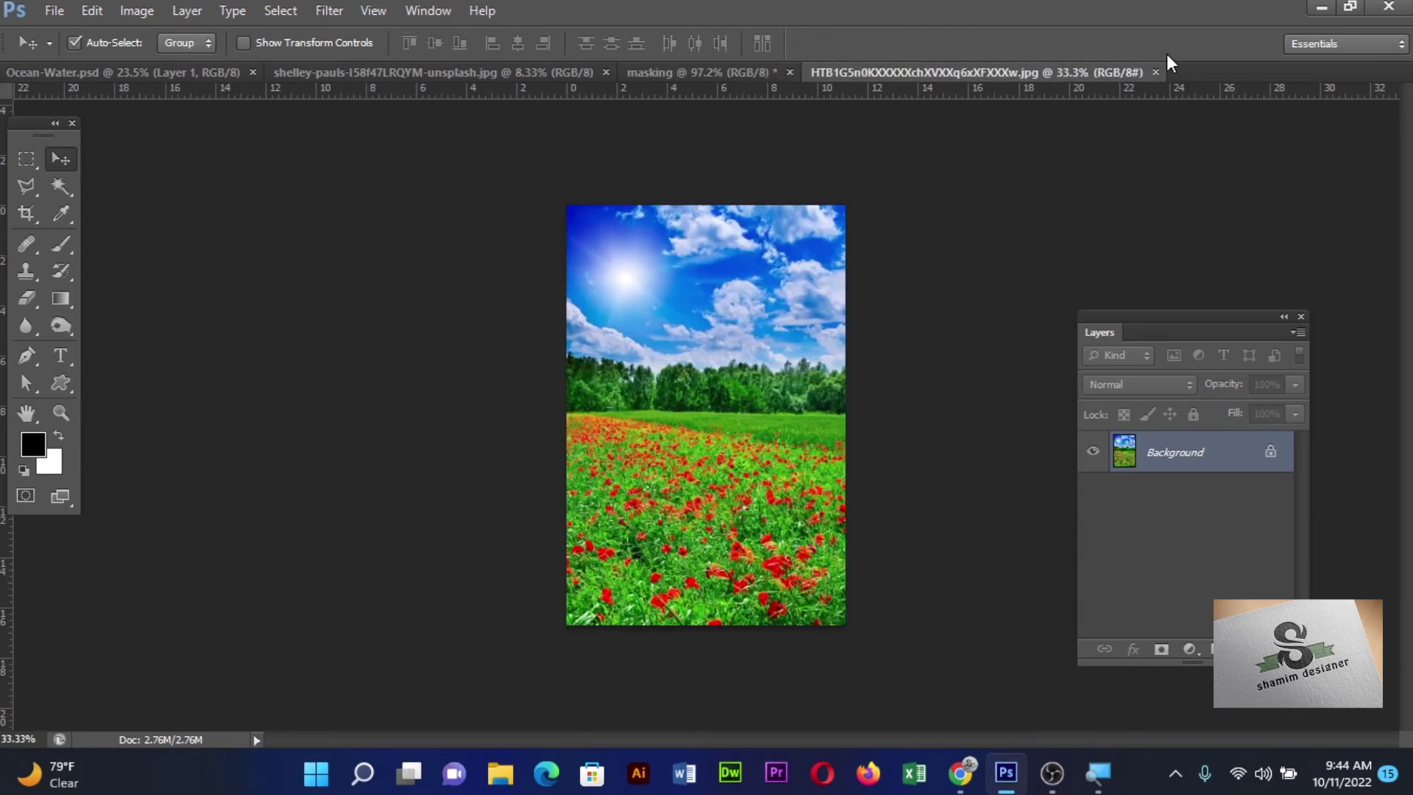
{"action": "left_click", "coordinate": [1156, 72]}
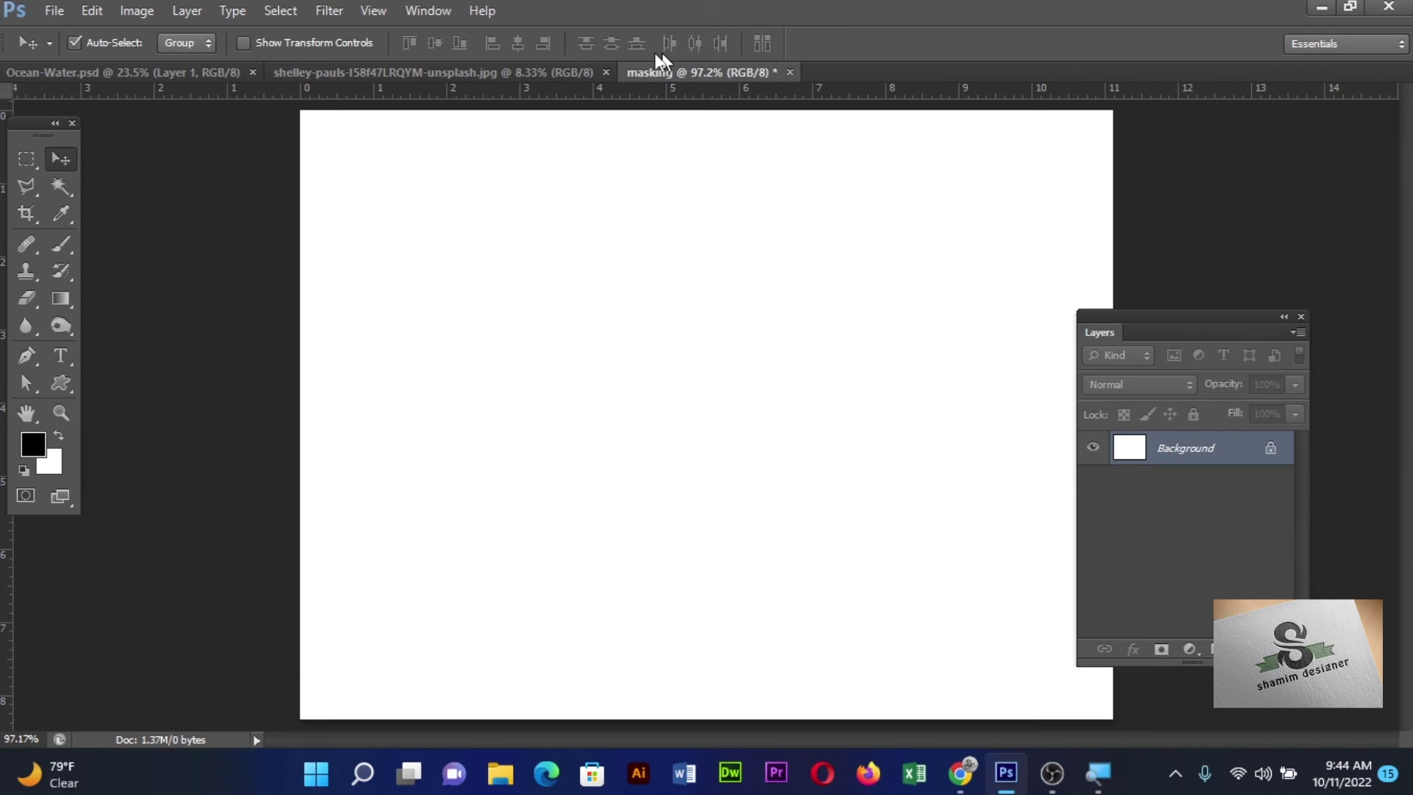
{"action": "left_click", "coordinate": [554, 77]}
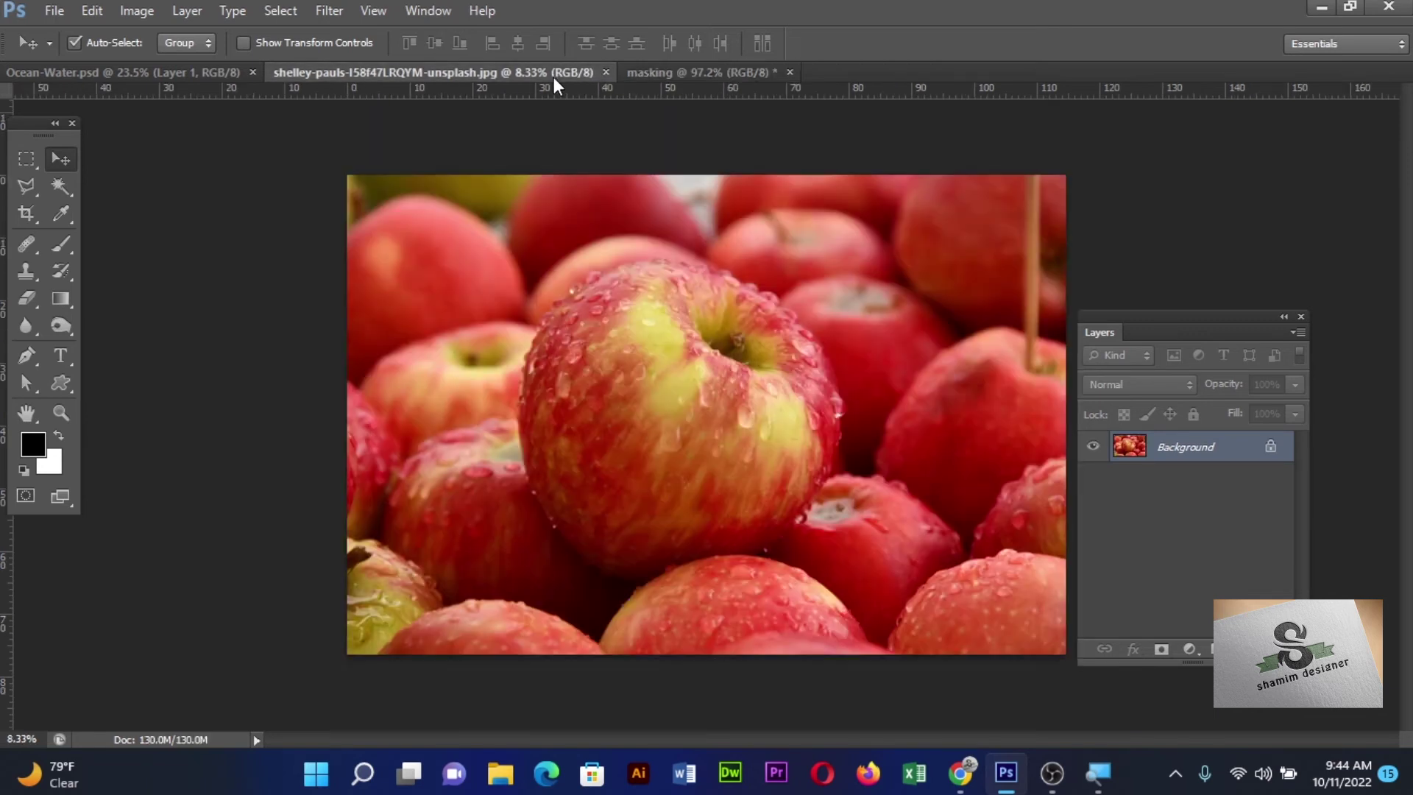
{"action": "left_click", "coordinate": [604, 71]}
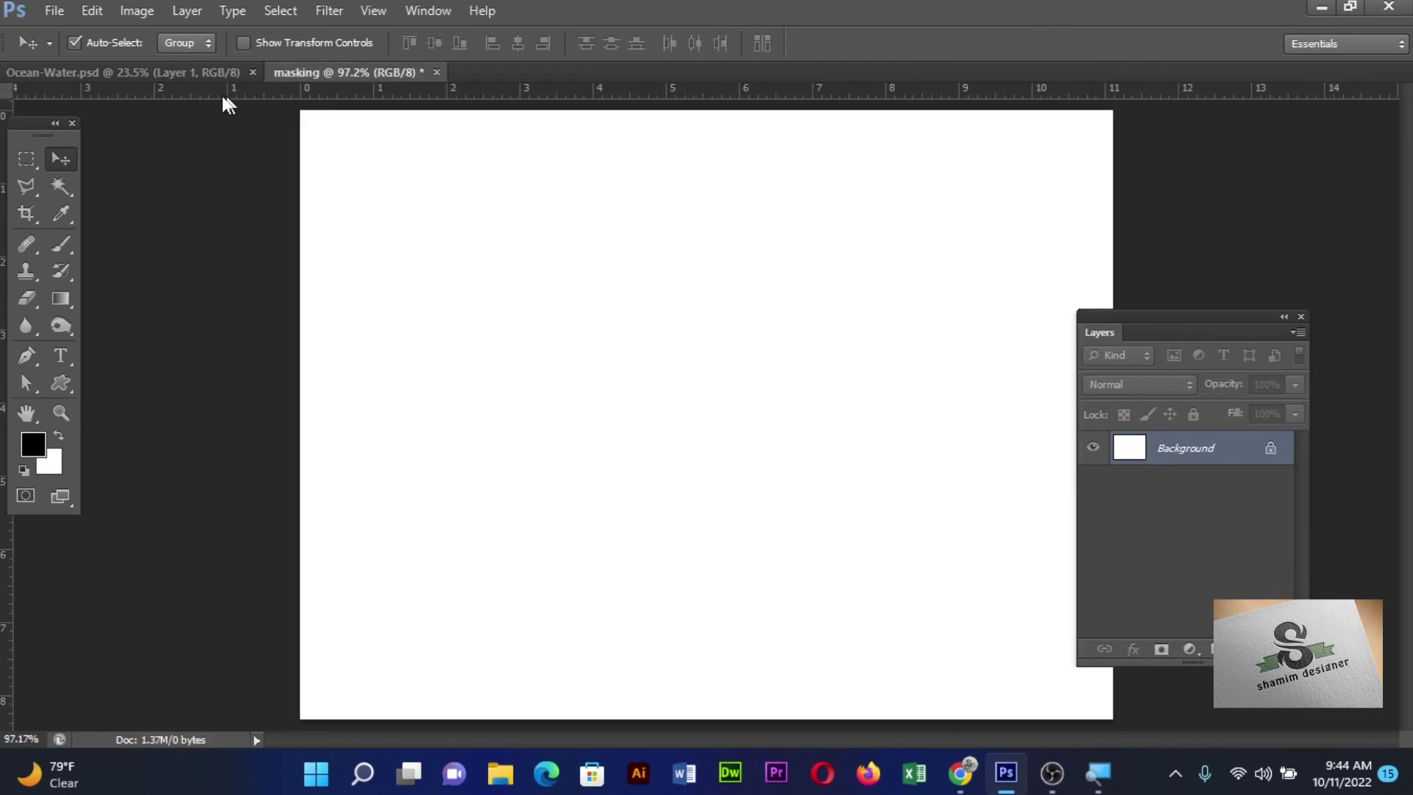
Add an 'Ocean' text layer on the left of the canvas
{"action": "left_click", "coordinate": [59, 358]}
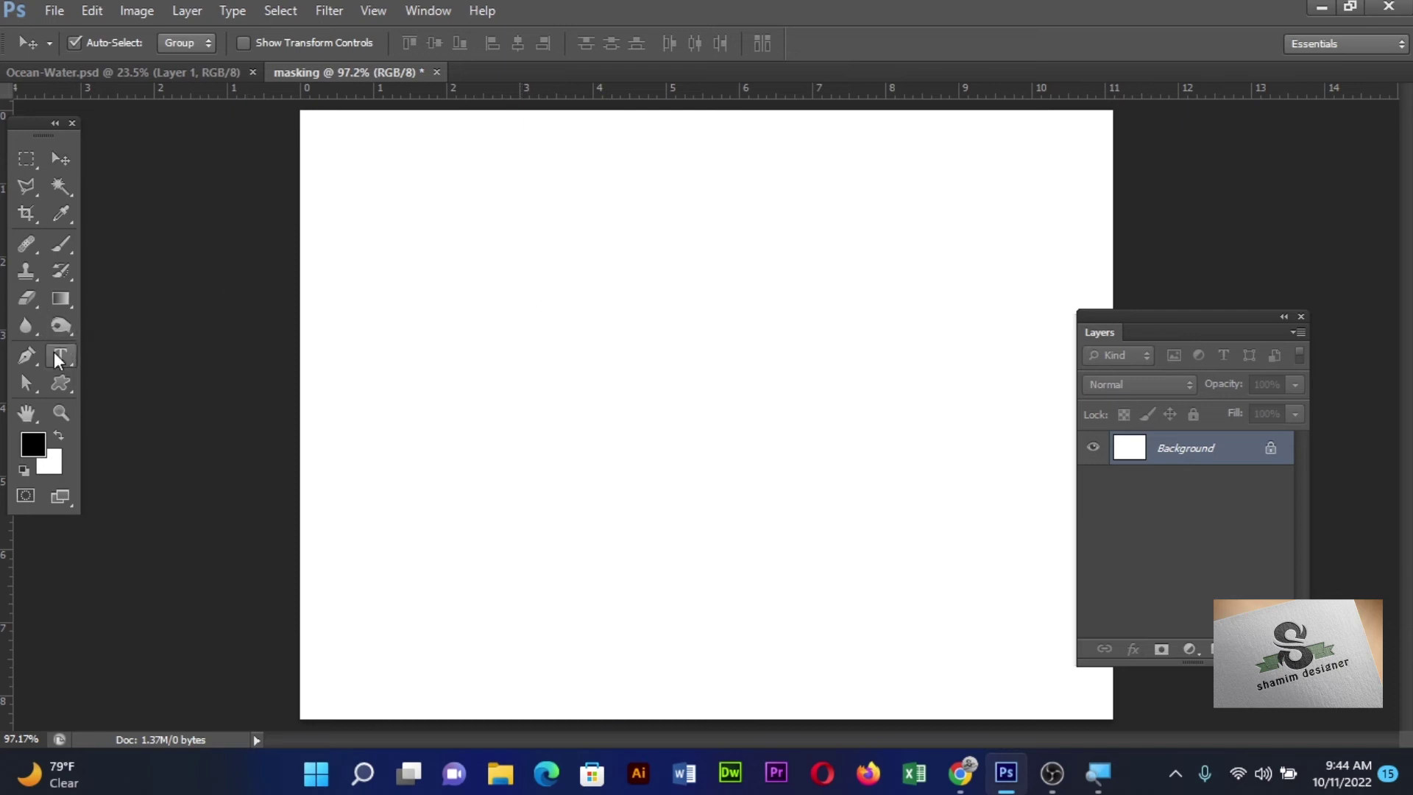
{"action": "left_click", "coordinate": [469, 383]}
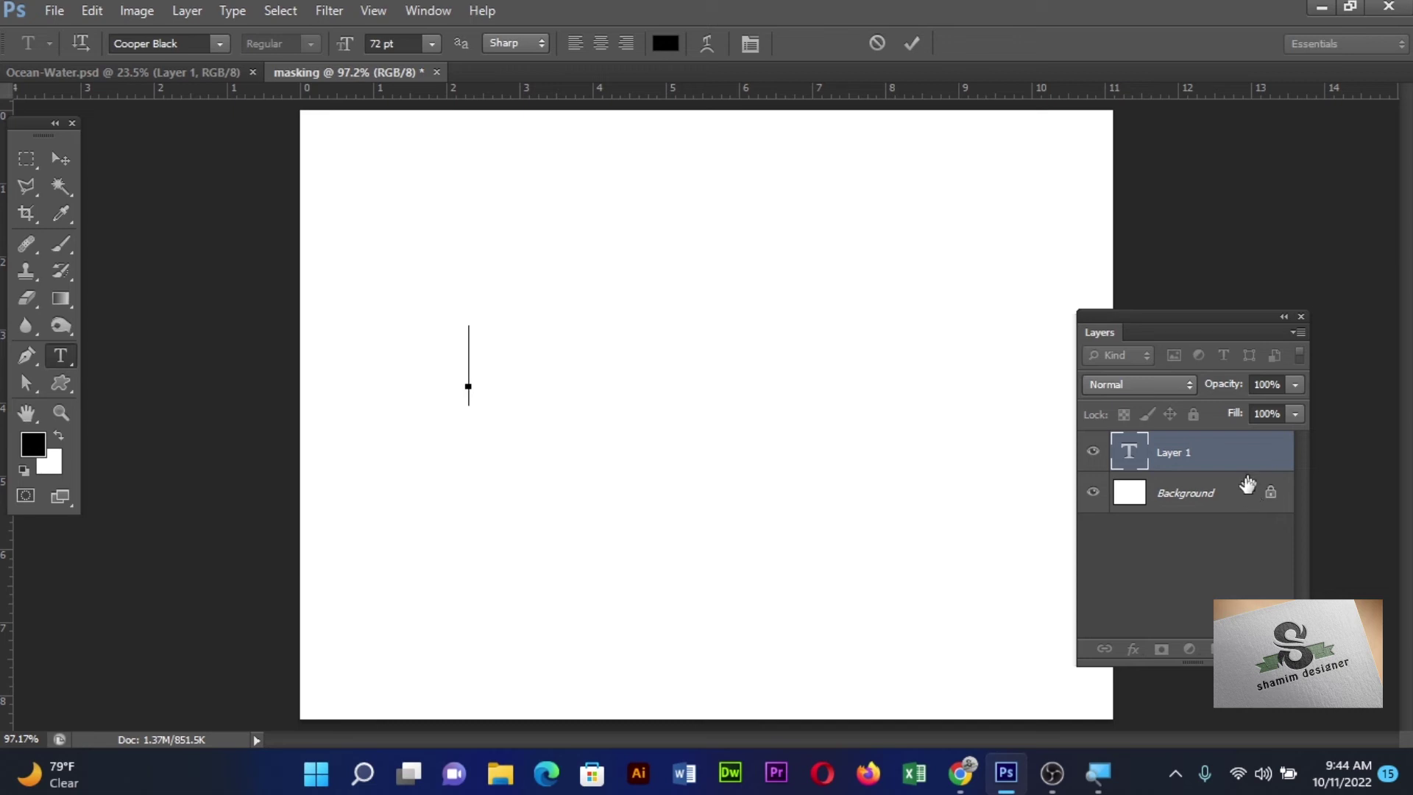
{"action": "type", "text": "Oce"}
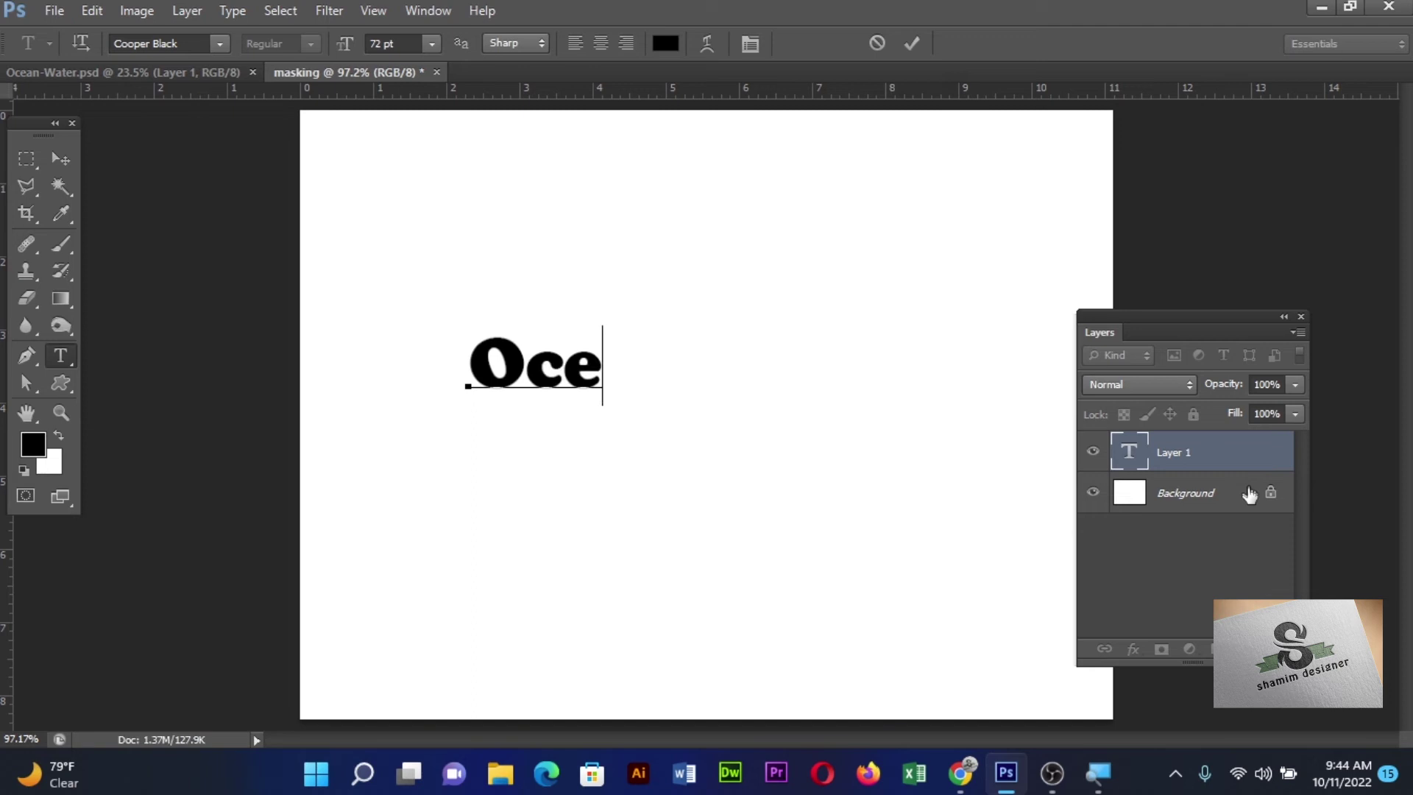
{"action": "type", "text": "an"}
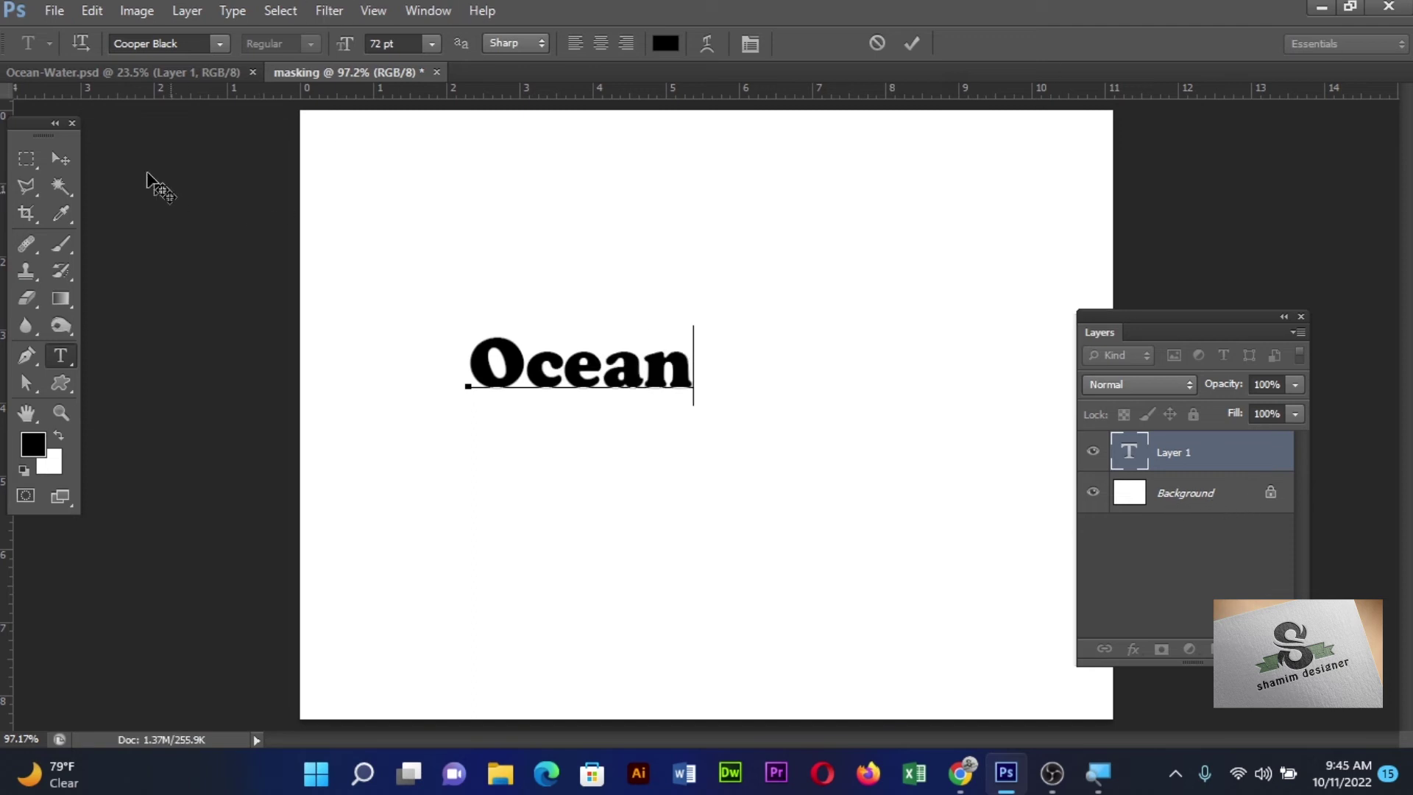
{"action": "left_click", "coordinate": [61, 158]}
Enlarge the Ocean text to about 335% and shift it right
{"action": "key", "text": "ctrl+t"}
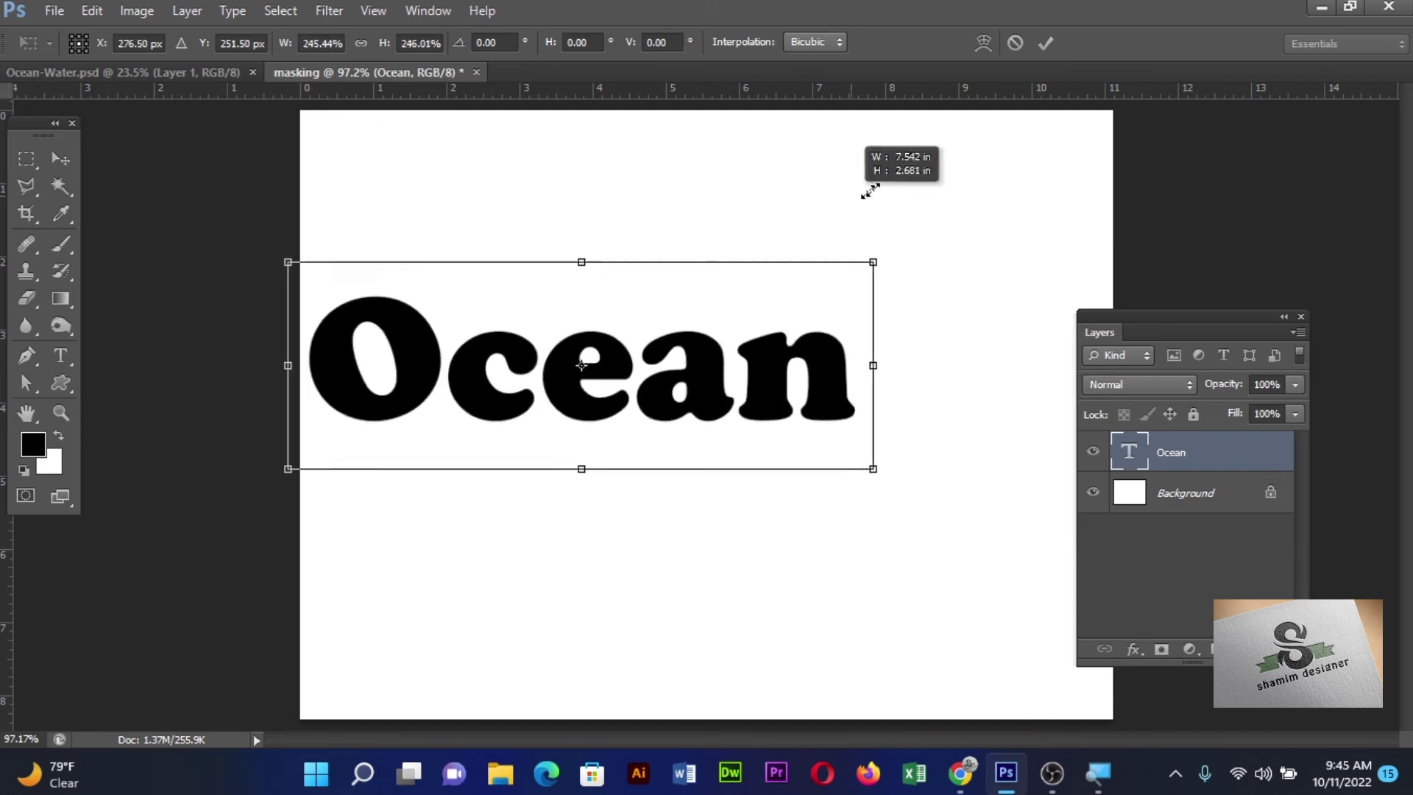
{"action": "left_click_drag", "start_coordinate": [692, 326], "coordinate": [931, 151]}
{"action": "left_click_drag", "start_coordinate": [926, 351], "coordinate": [1051, 354]}
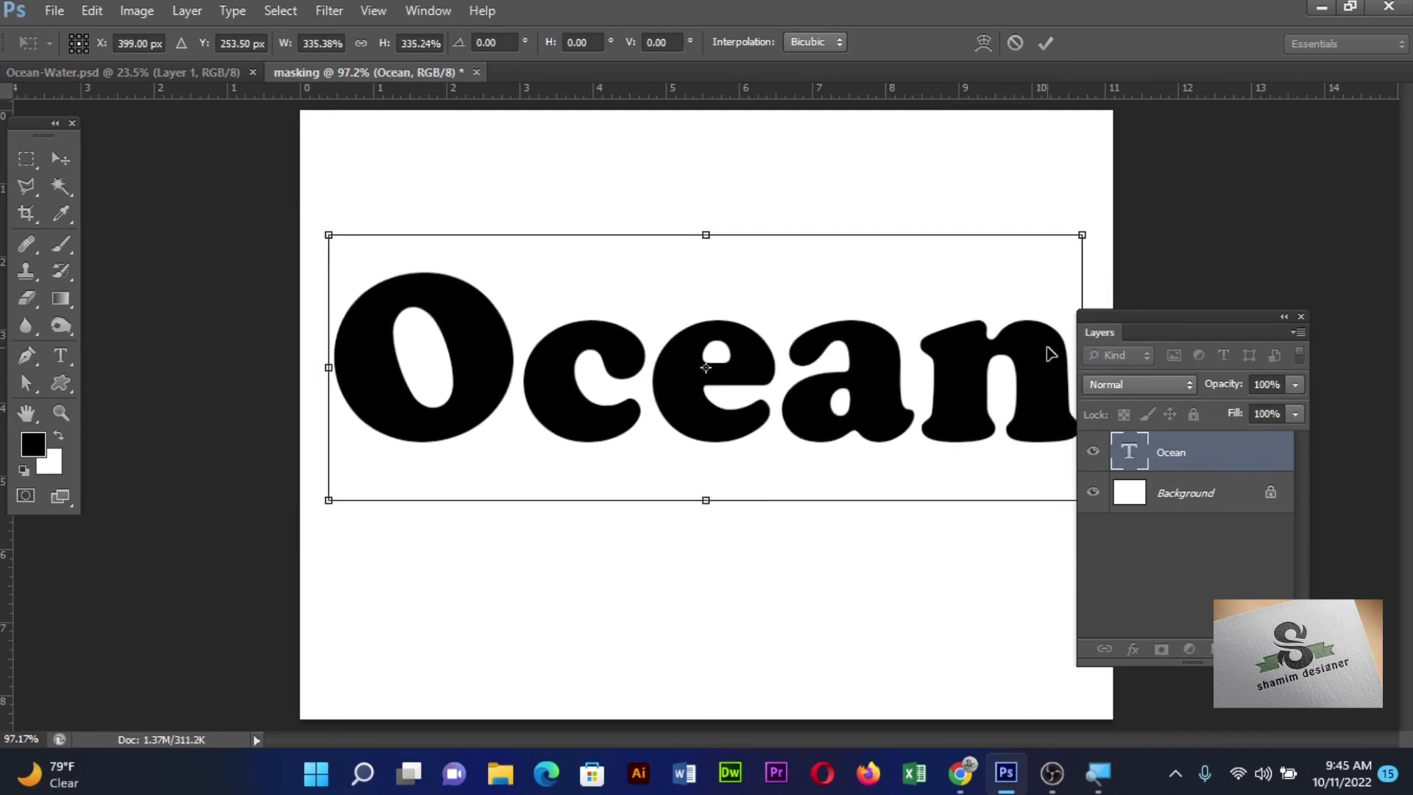
{"action": "key", "text": "Return"}
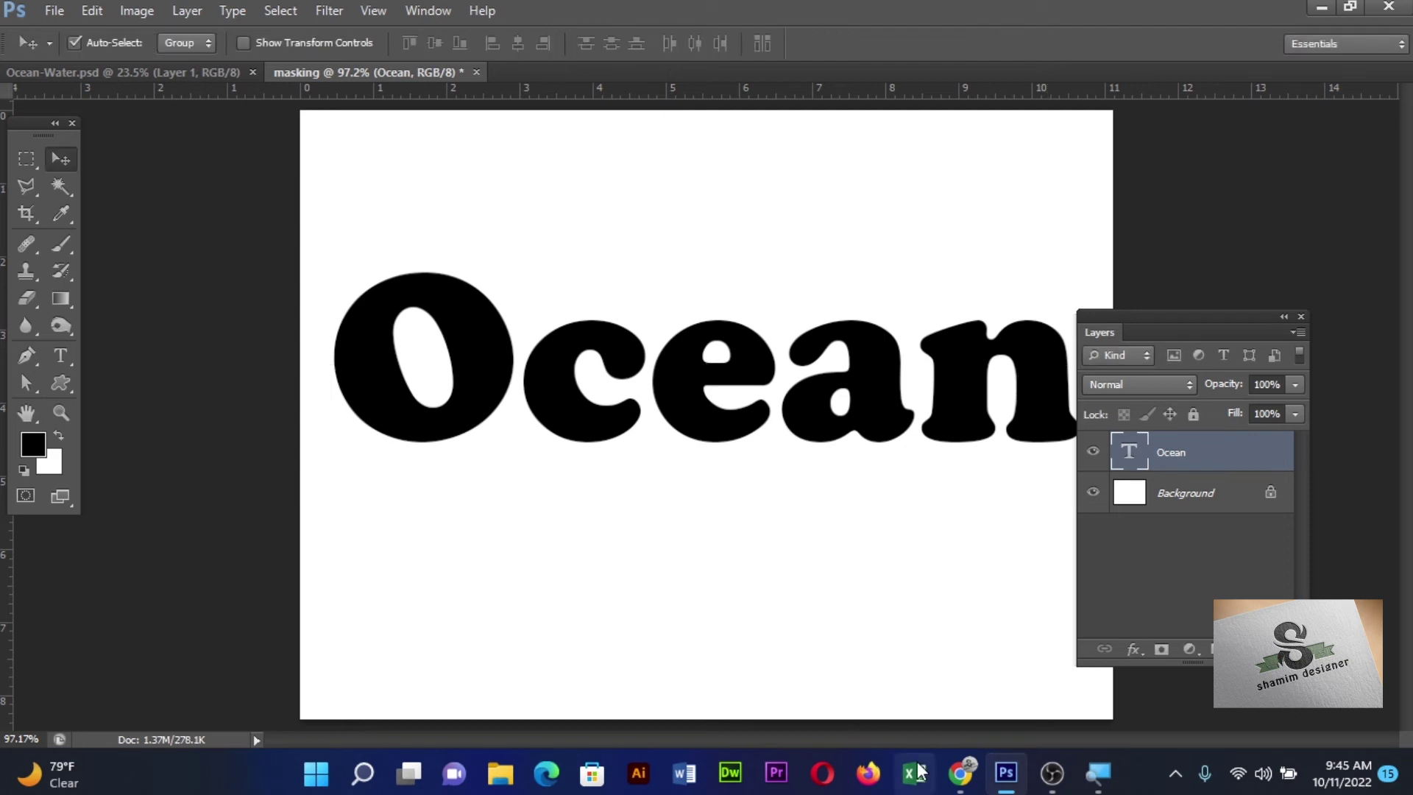
{"action": "left_click", "coordinate": [961, 779]}
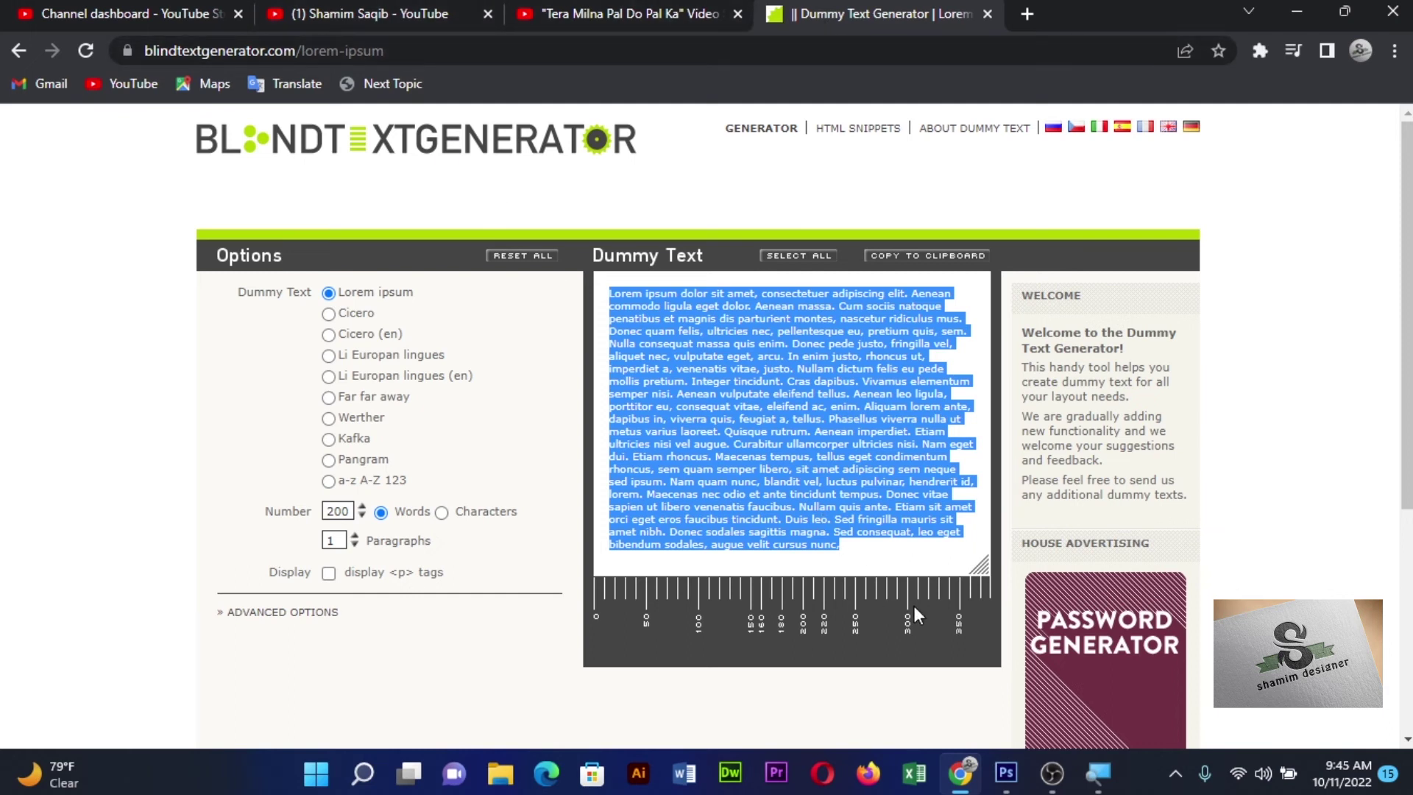
Select the entire 200-word lorem ipsum paragraph in the generator and return to Photoshop
{"action": "left_click", "coordinate": [855, 556]}
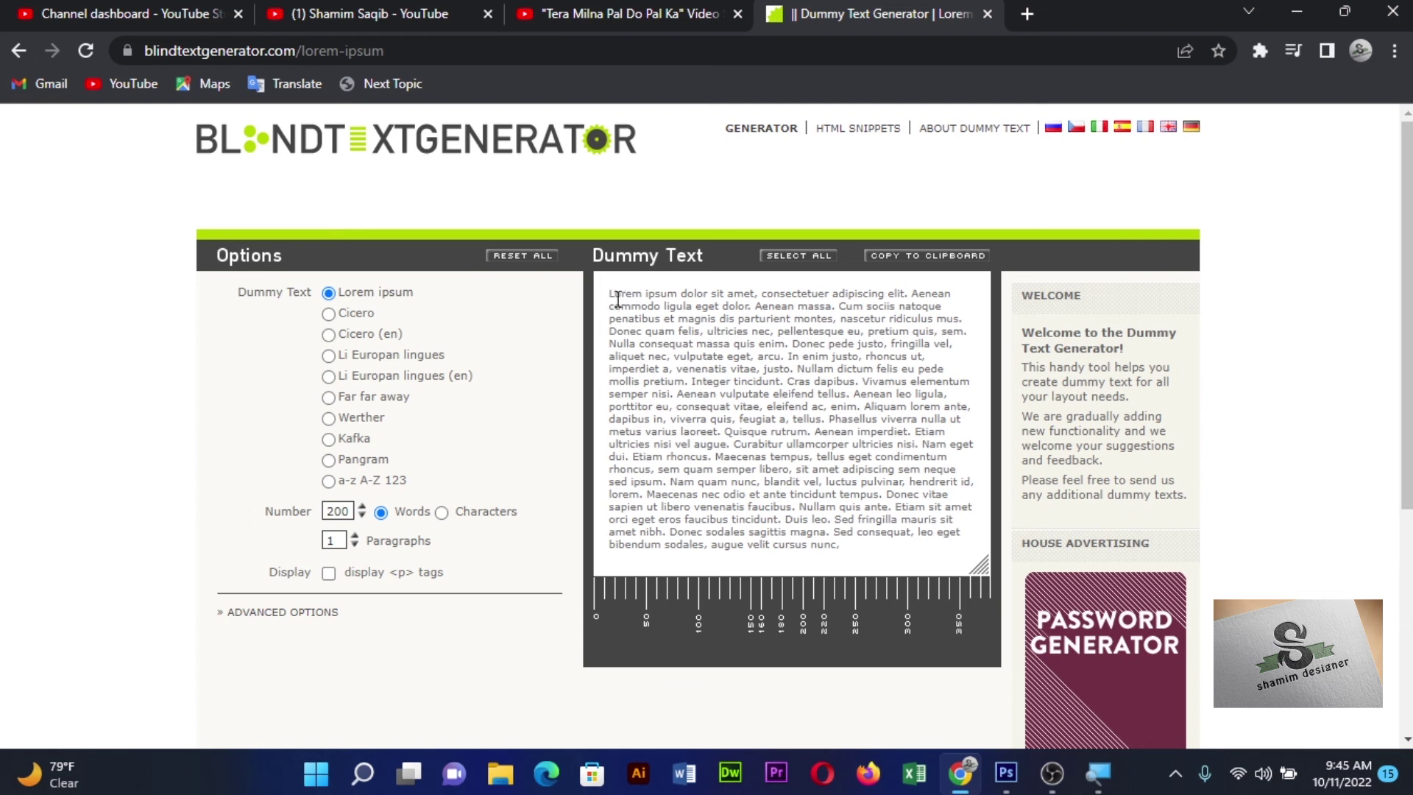
{"action": "mouse_move", "coordinate": [612, 296]}
{"action": "left_mouse_down"}
{"action": "mouse_move", "coordinate": [897, 450]}
{"action": "mouse_move", "coordinate": [934, 556]}
{"action": "left_mouse_up"}
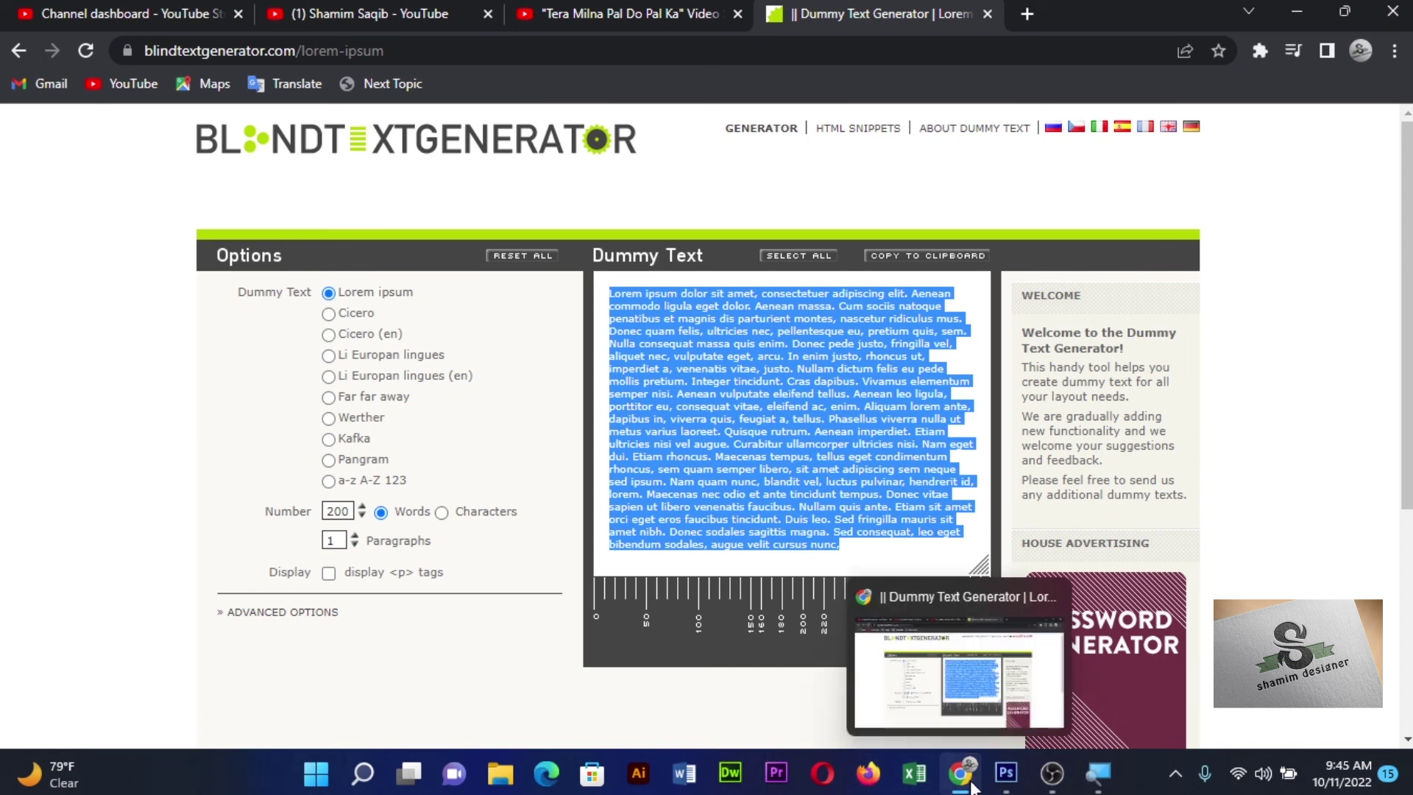
{"action": "left_click", "coordinate": [1006, 773]}
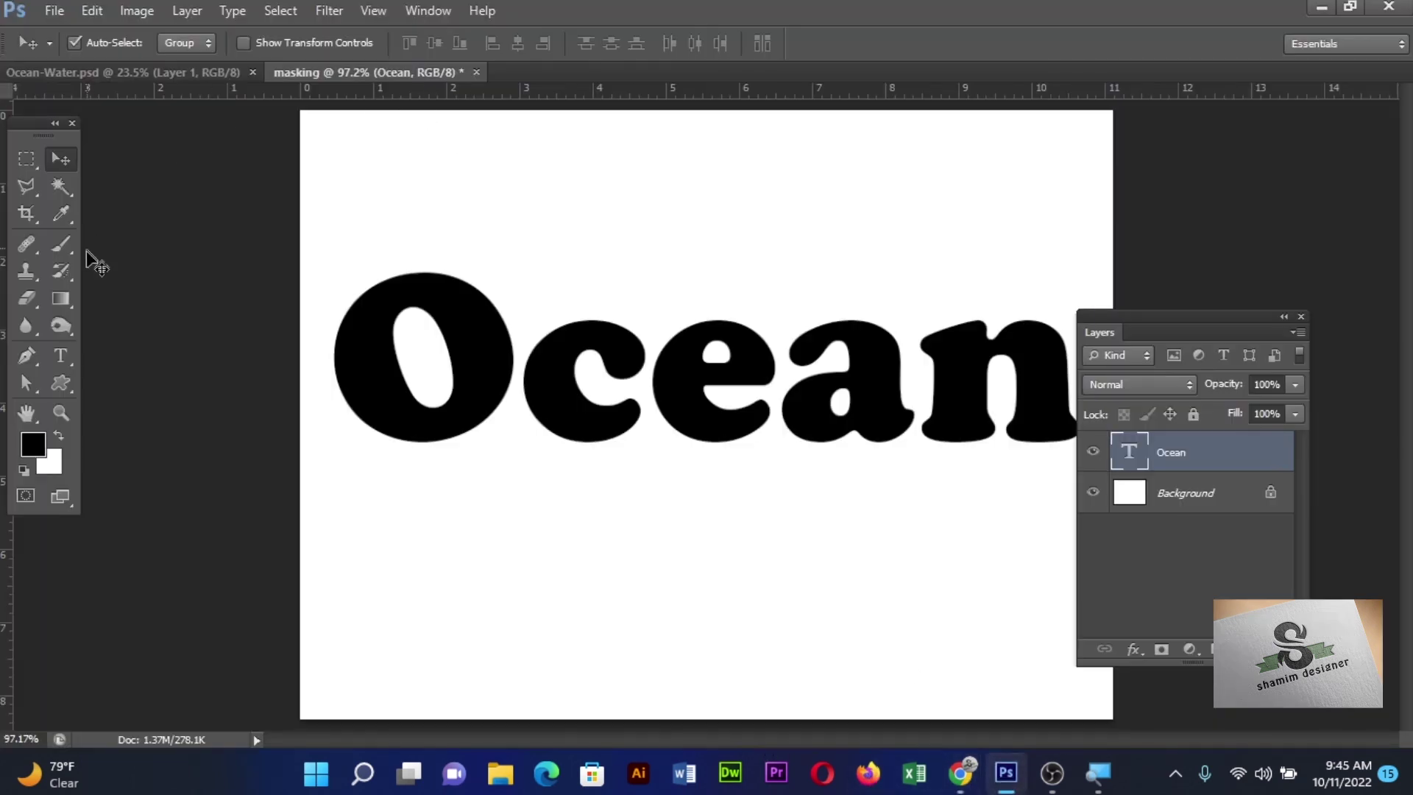
Paste the lorem ipsum into an 18 pt paragraph text box spanning the Ocean word
{"action": "left_click", "coordinate": [61, 355]}
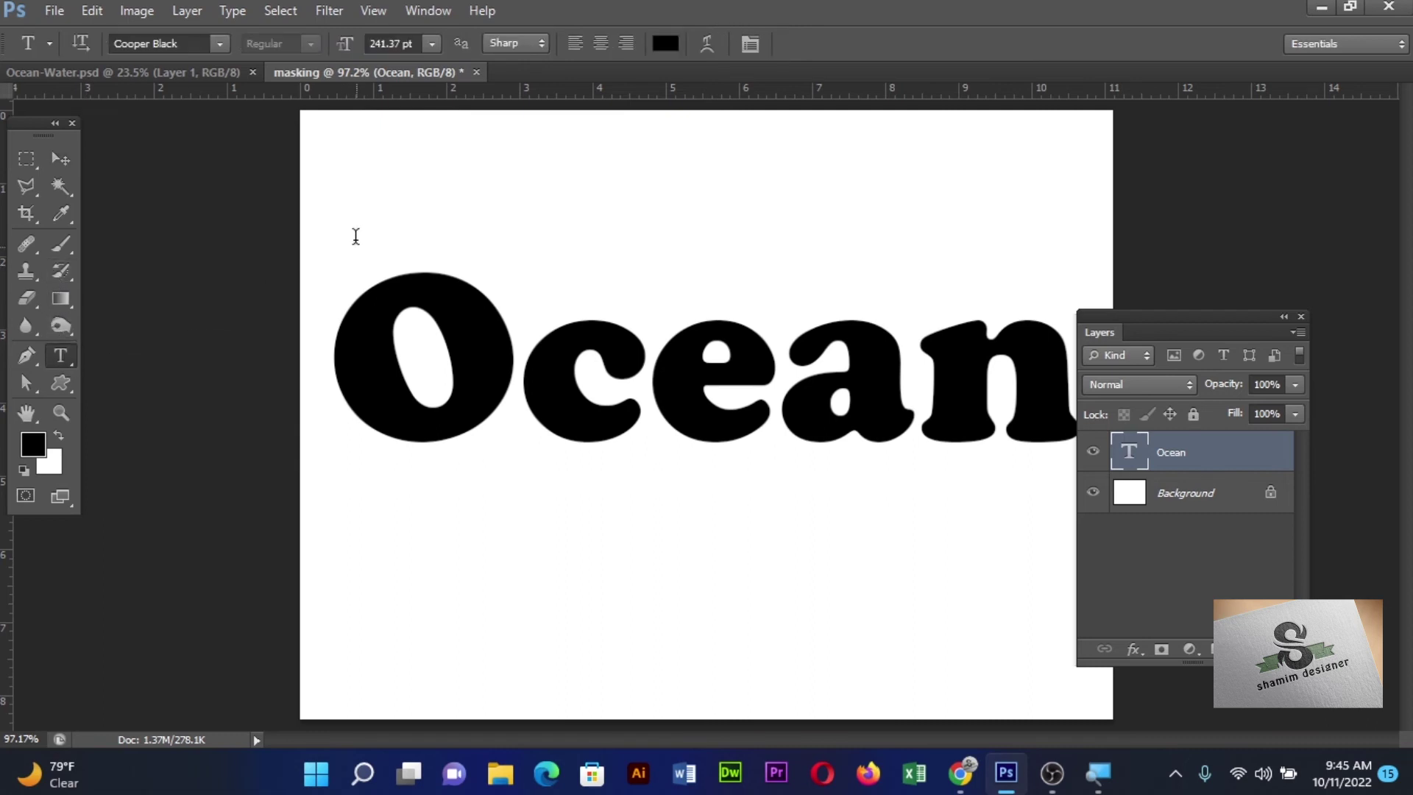
{"action": "left_click_drag", "start_coordinate": [329, 199], "coordinate": [976, 526]}
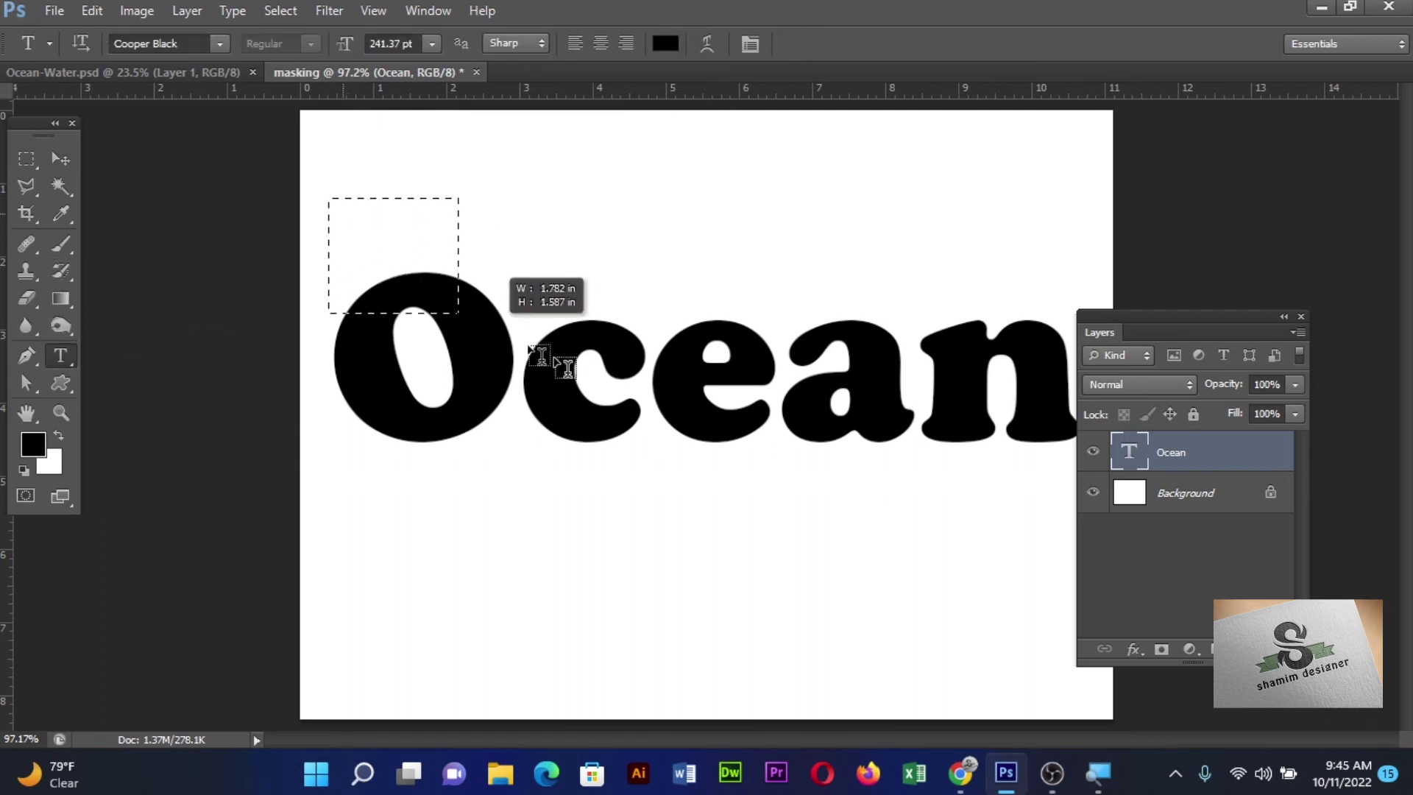
{"action": "left_click_drag", "start_coordinate": [983, 530], "coordinate": [1094, 565]}
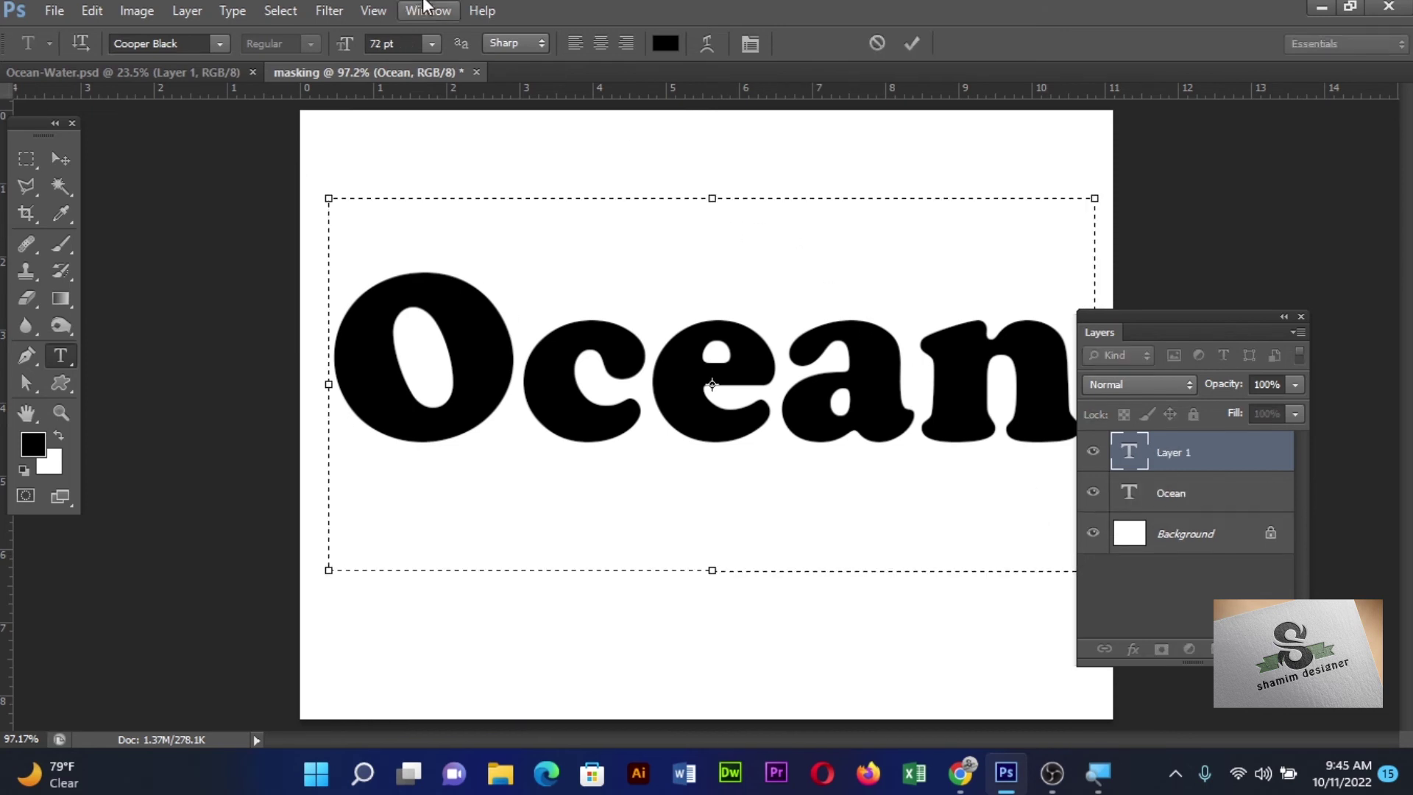
{"action": "left_click", "coordinate": [432, 46]}
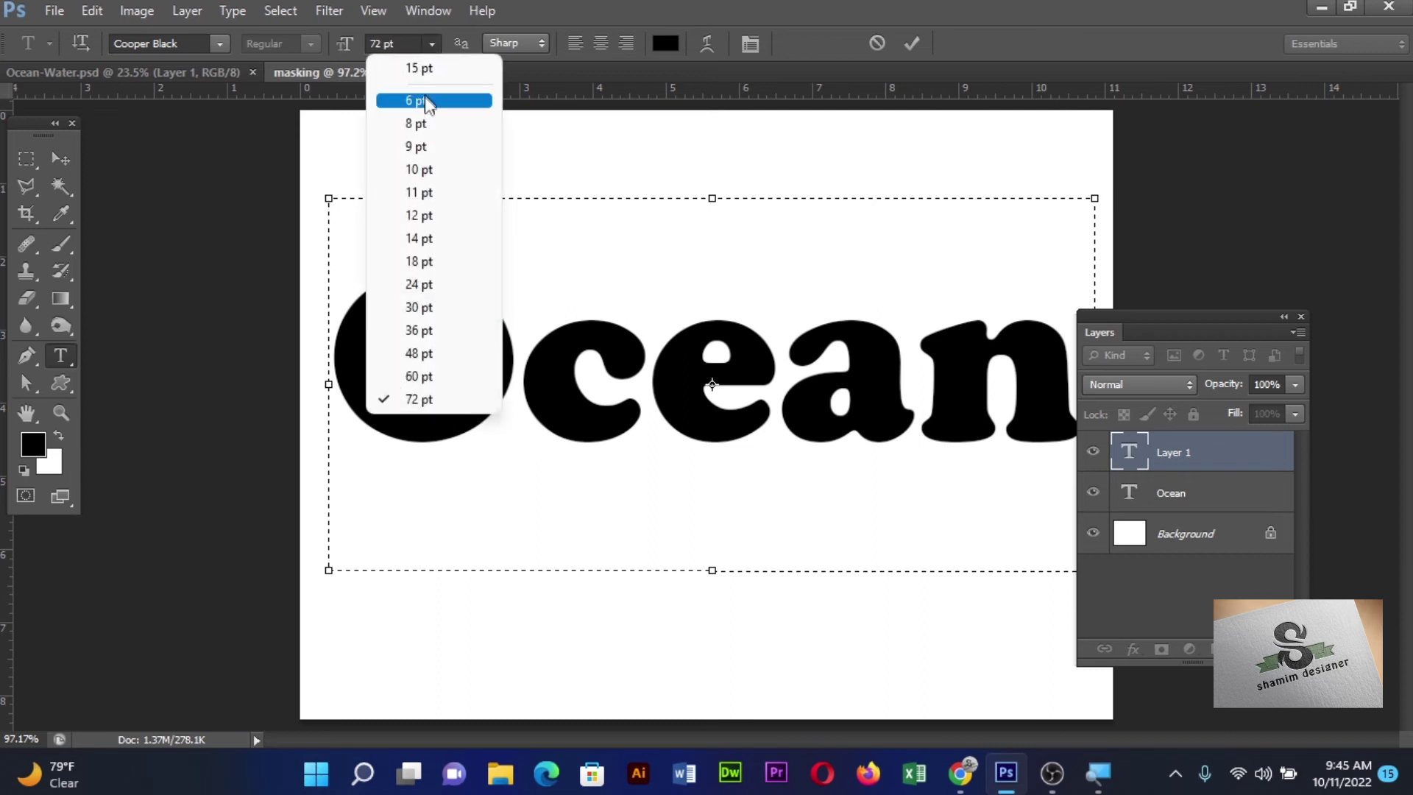
{"action": "left_click", "coordinate": [436, 262]}
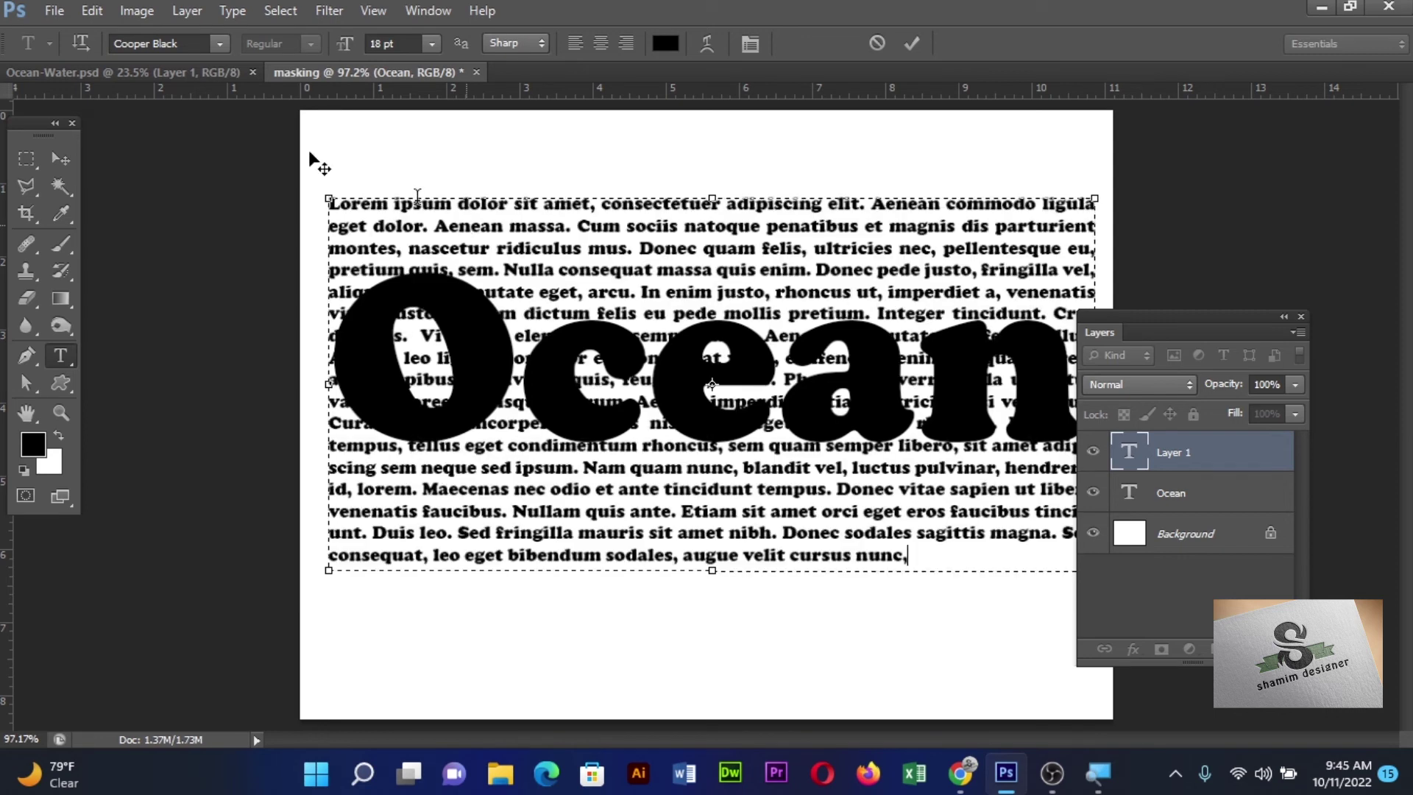
{"action": "left_click", "coordinate": [63, 161]}
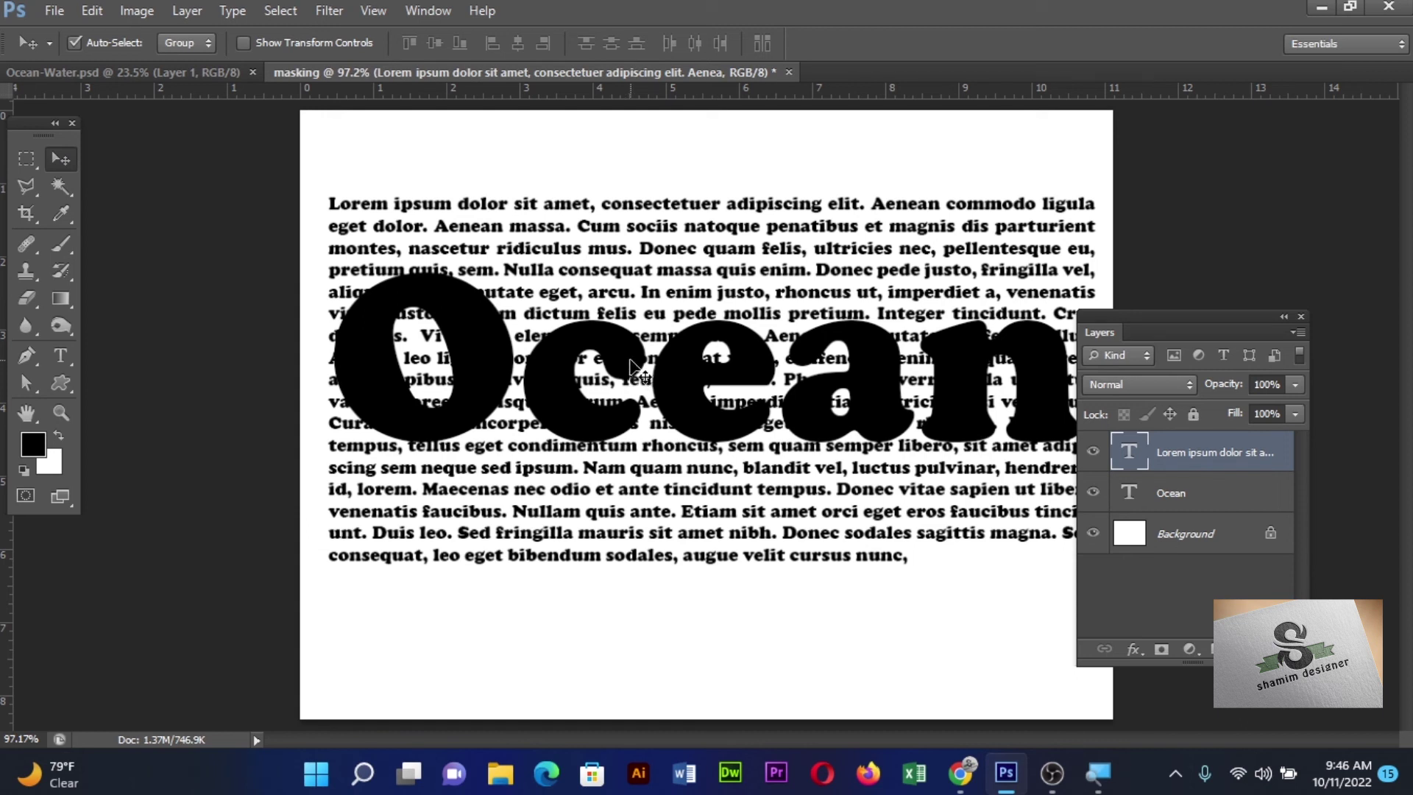
{"action": "left_click", "coordinate": [1169, 497]}
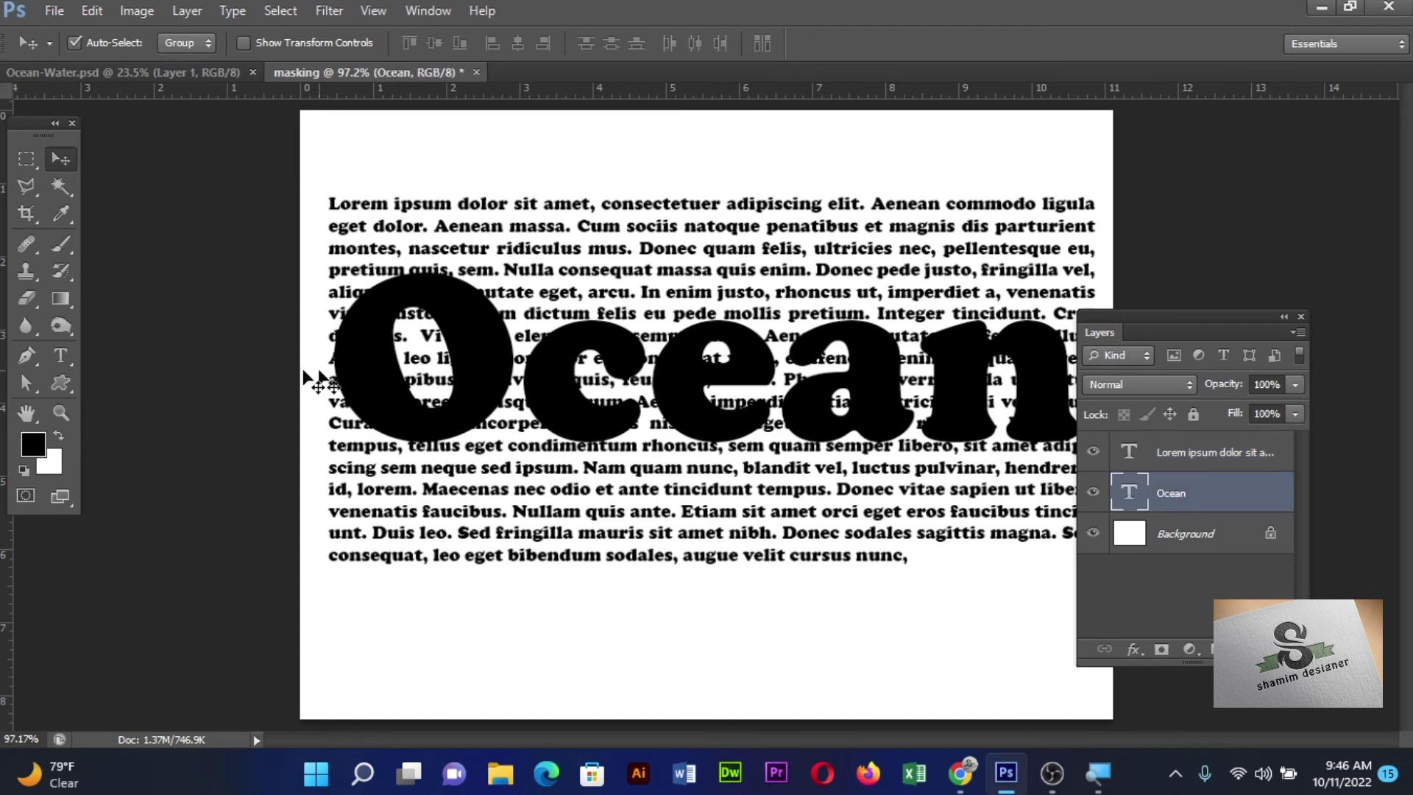
Change the Ocean text colour to white
{"action": "left_click", "coordinate": [60, 356]}
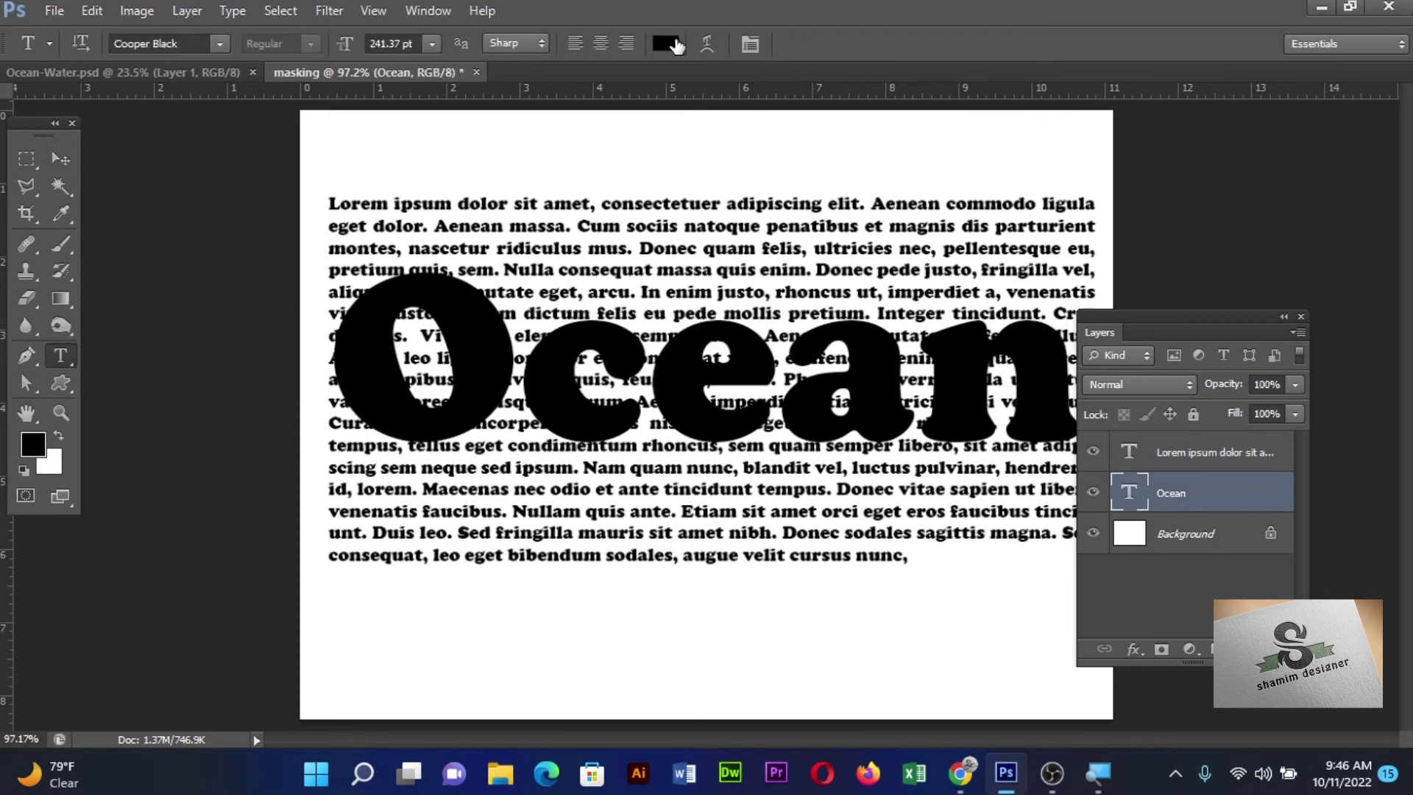
{"action": "left_click", "coordinate": [666, 43]}
{"action": "left_click", "coordinate": [306, 387]}
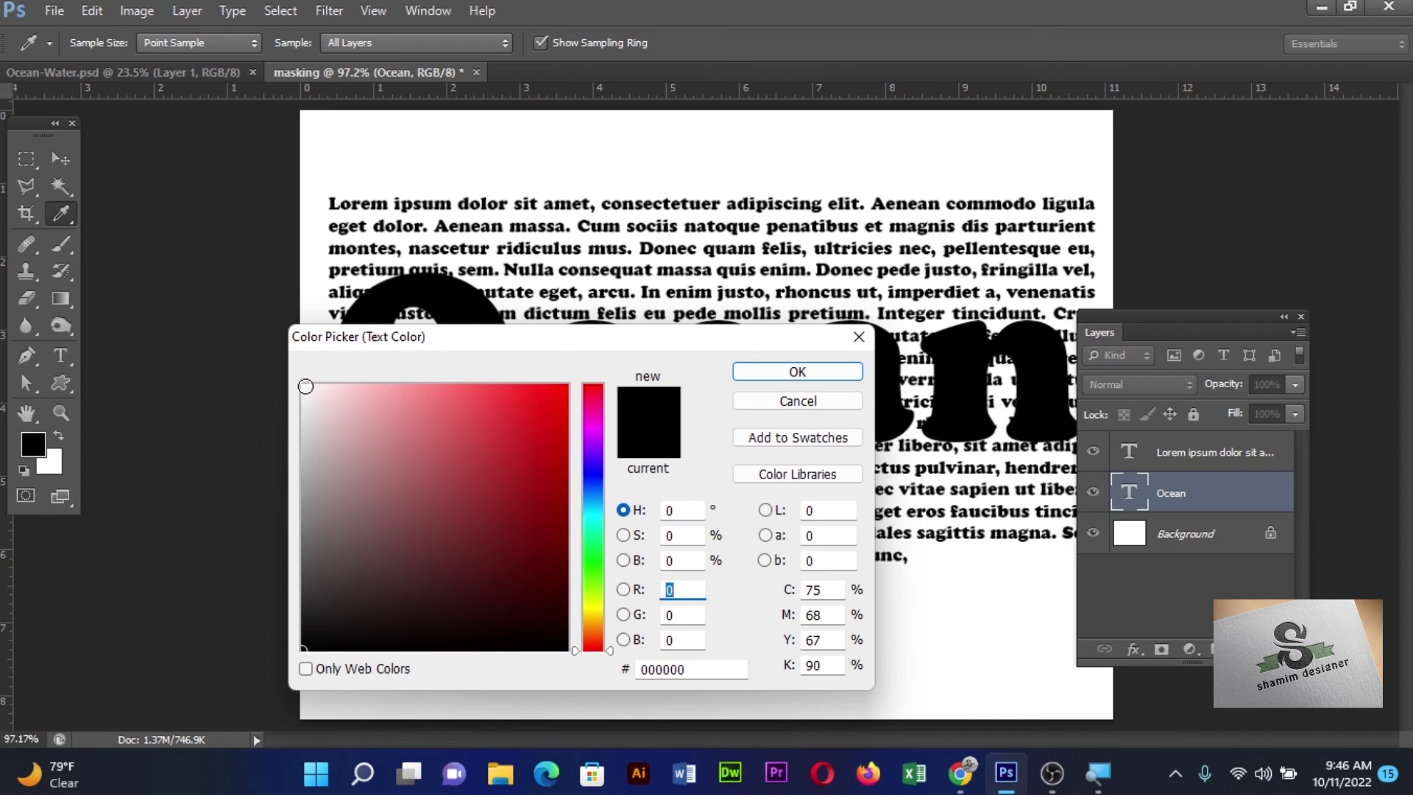
{"action": "left_click", "coordinate": [800, 373]}
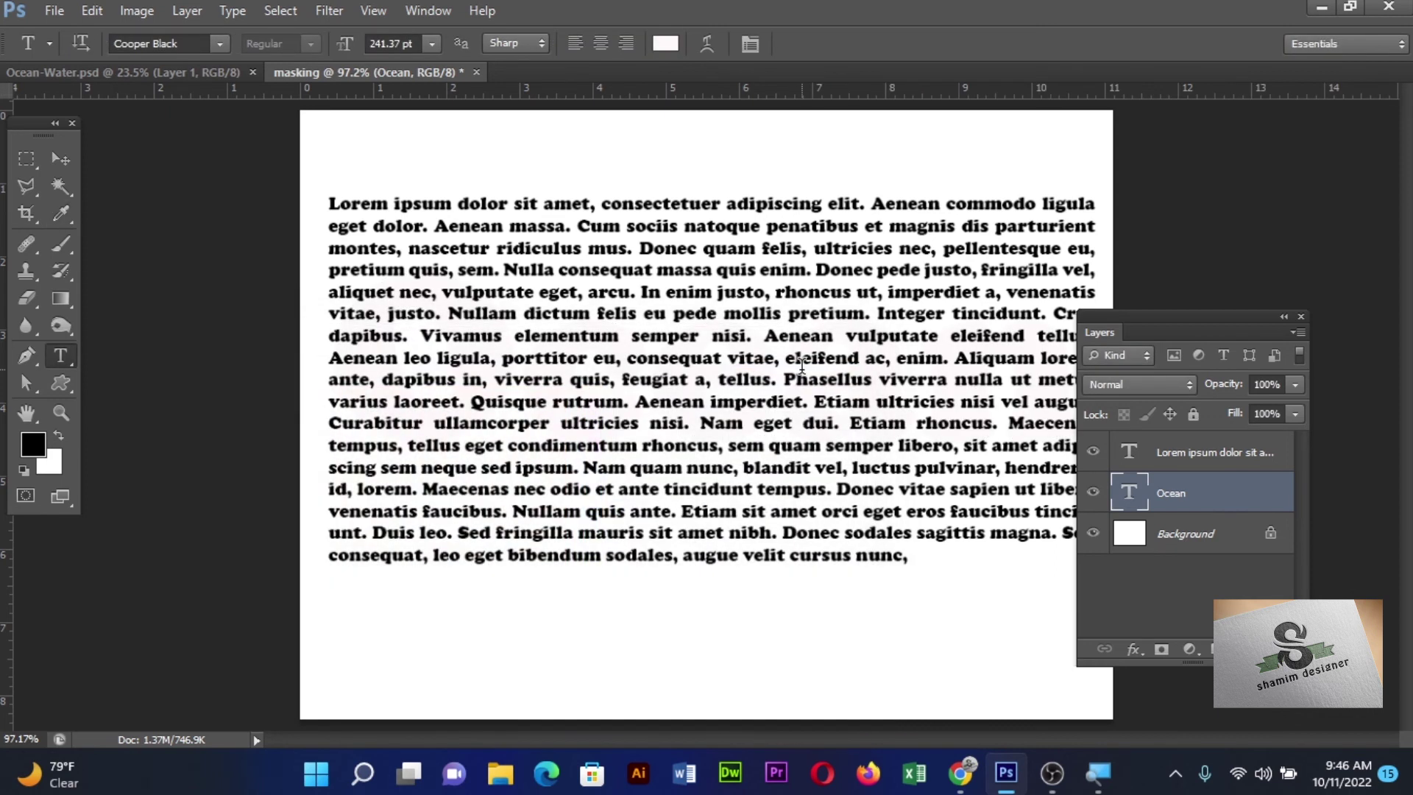
Clip the lorem ipsum paragraph layer to the Ocean text with a clipping mask
{"action": "left_click", "coordinate": [1175, 456]}
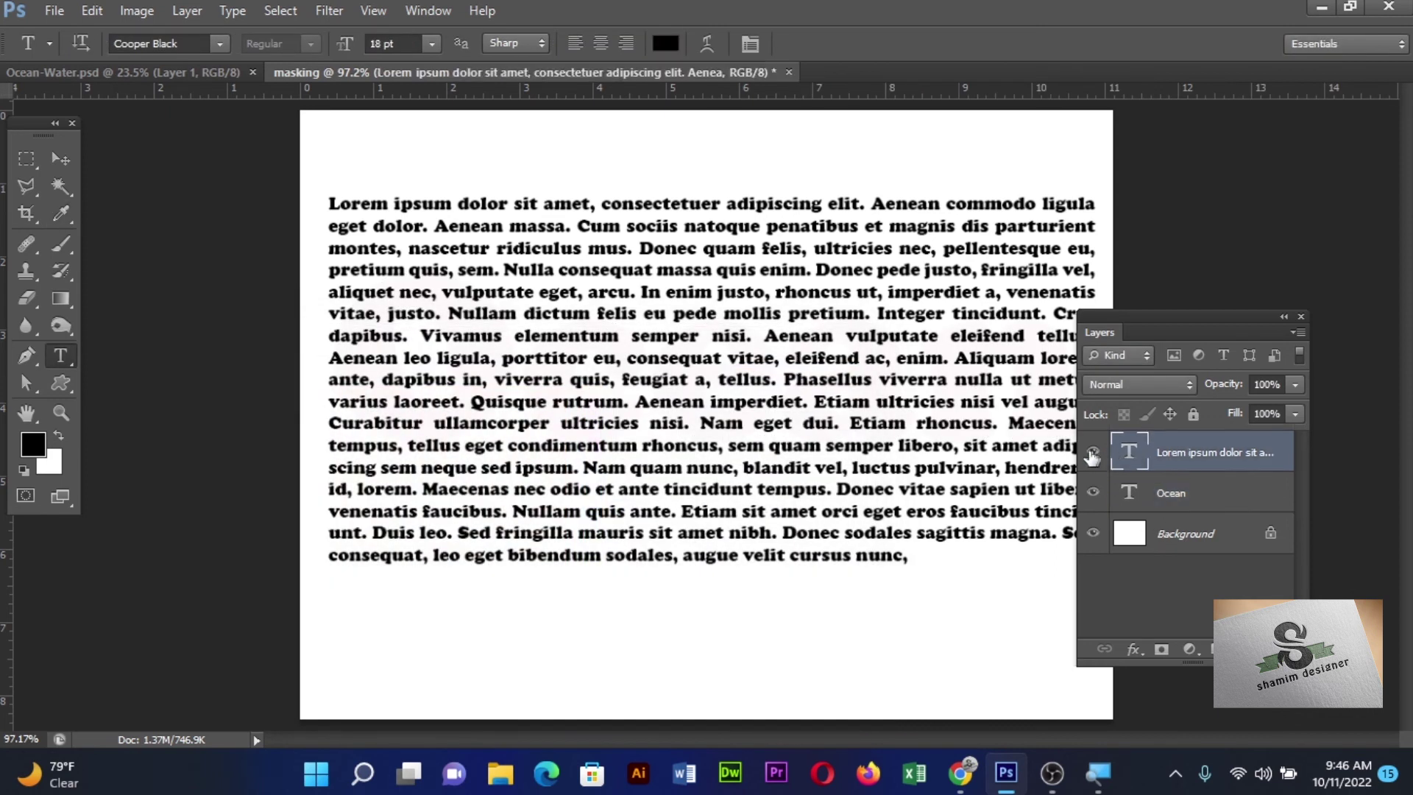
{"action": "left_click", "coordinate": [1093, 451]}
{"action": "left_click", "coordinate": [183, 12]}
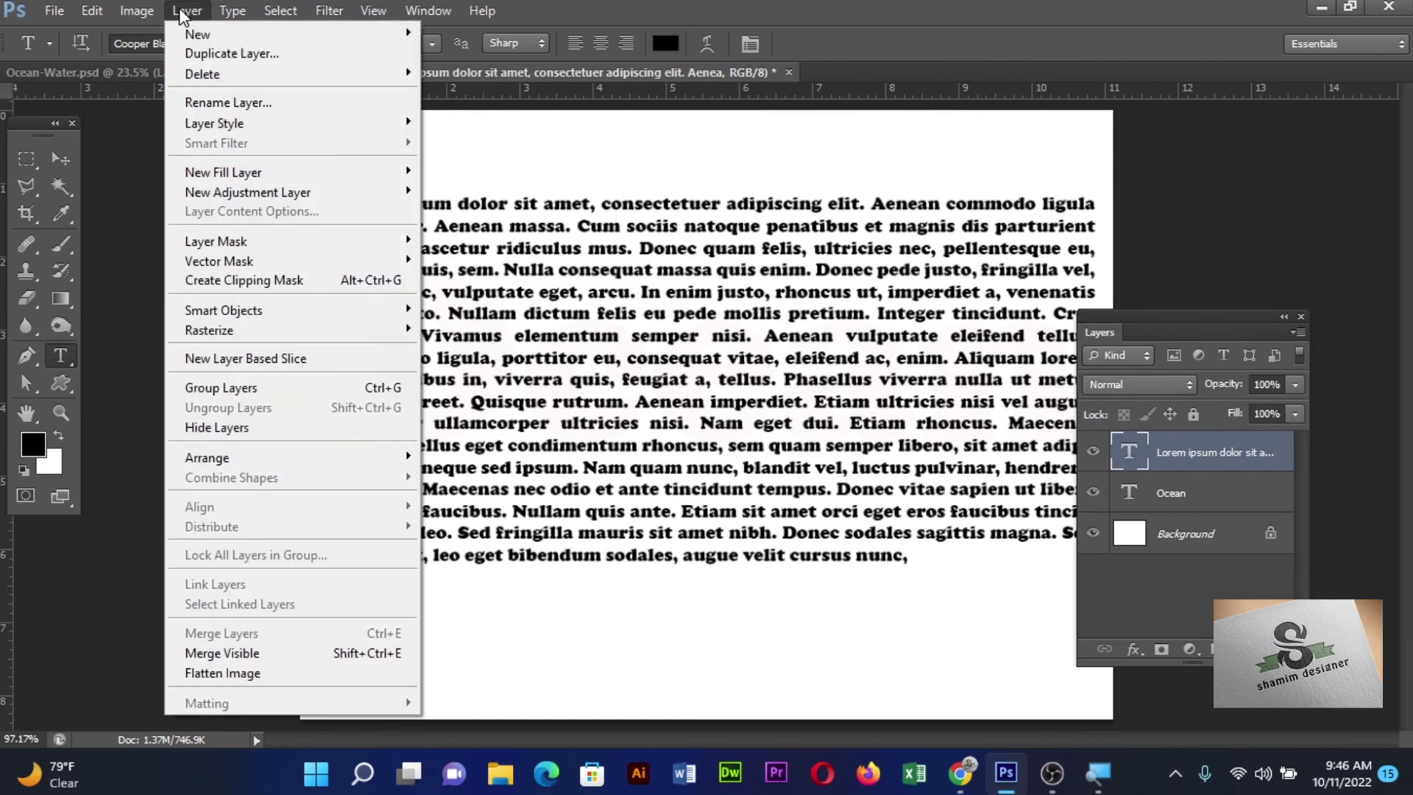
{"action": "left_click", "coordinate": [292, 282]}
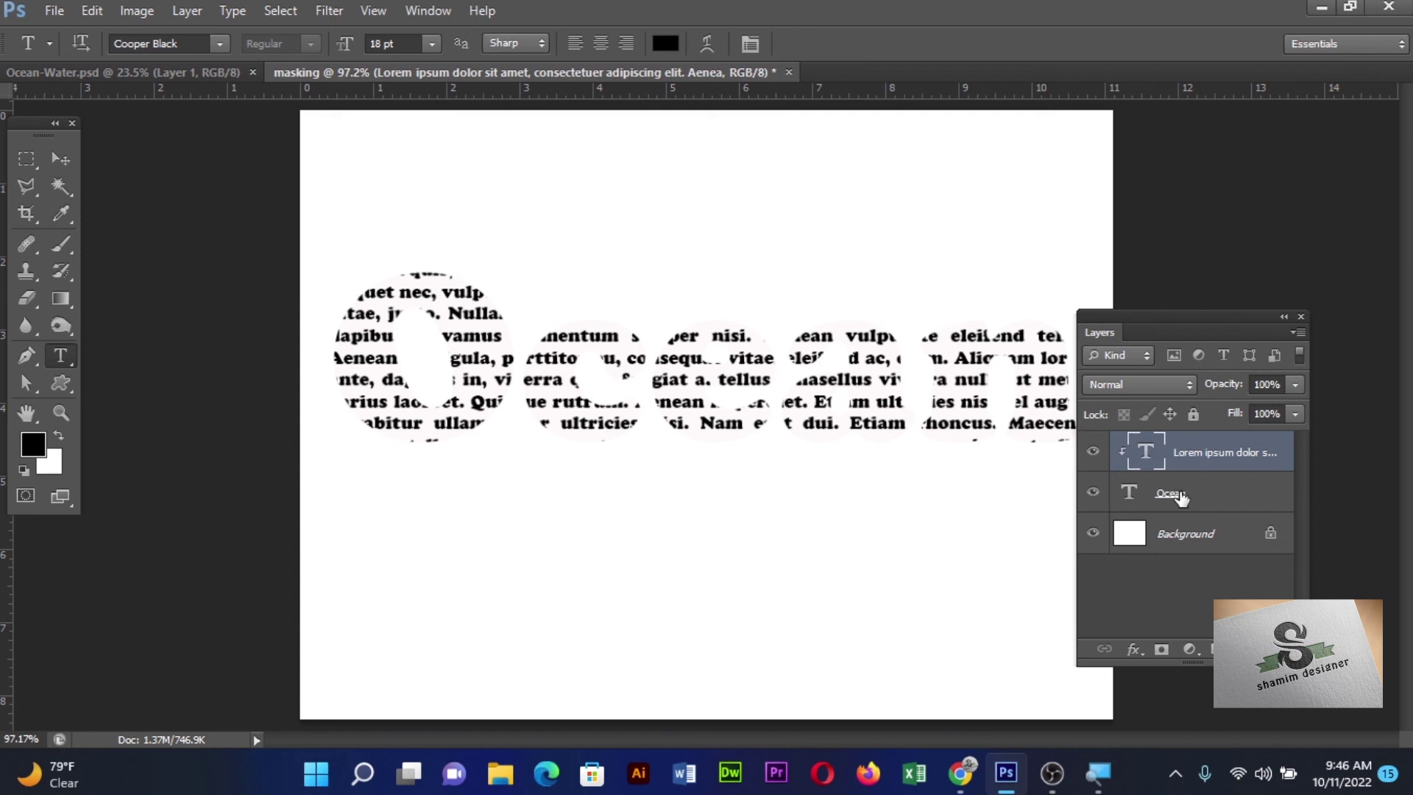
Merge the Ocean and lorem ipsum layers into one and add a drop shadow
{"action": "left_click", "coordinate": [1180, 498]}
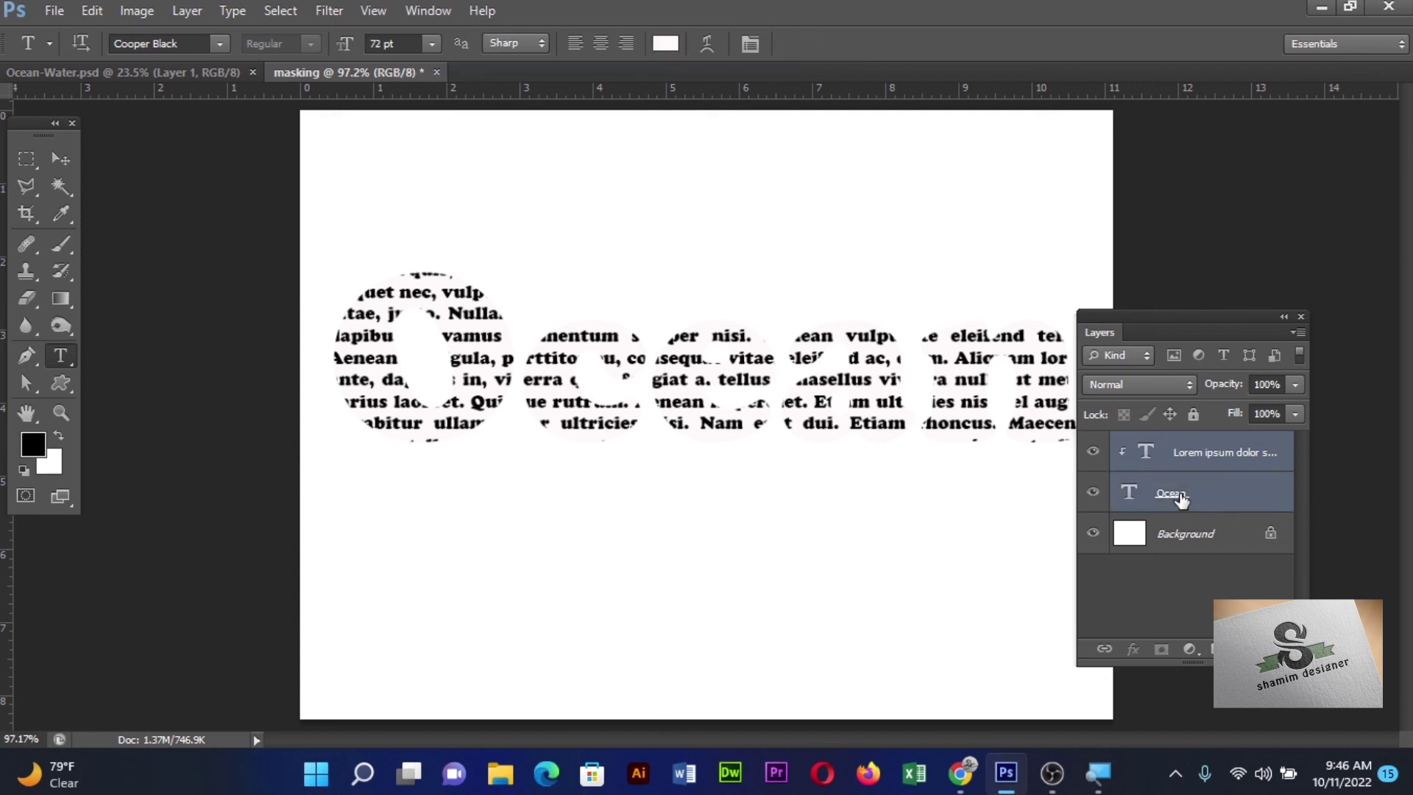
{"action": "key", "text": "ctrl+e"}
{"action": "left_click", "coordinate": [1134, 650]}
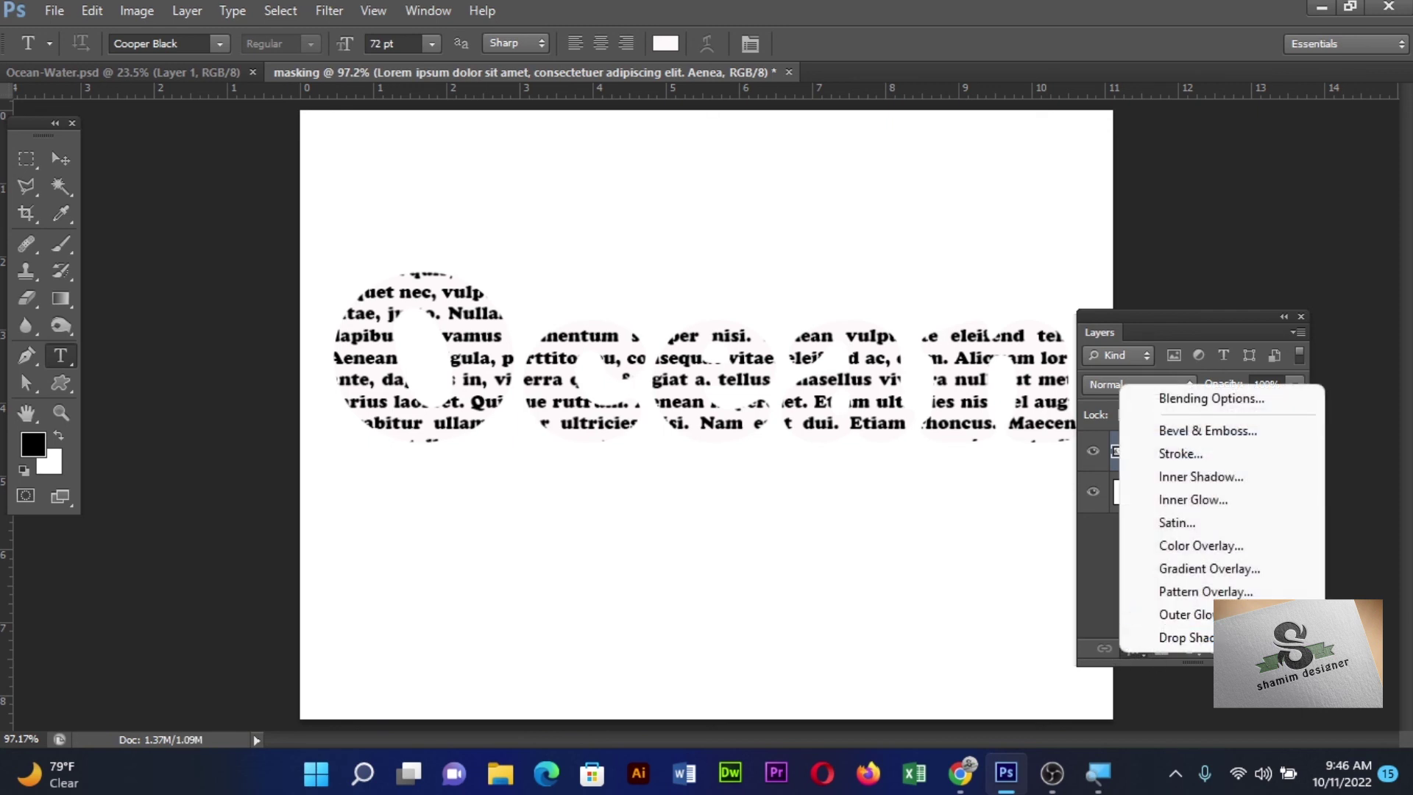
{"action": "left_click", "coordinate": [1177, 637]}
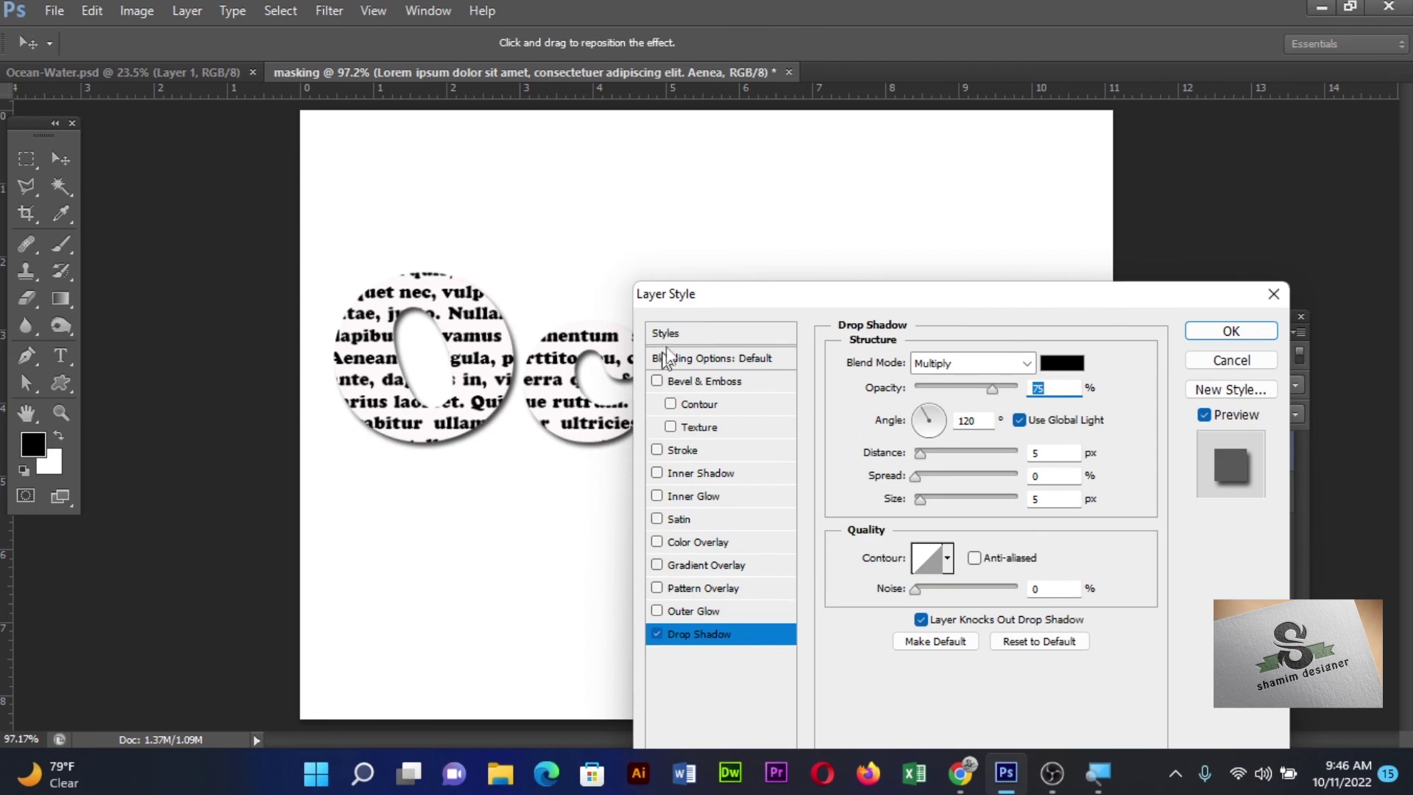
Add an inner shadow angled at 33° to the merged lettering and apply both shadows
{"action": "mouse_move", "coordinate": [747, 301]}
{"action": "left_mouse_down"}
{"action": "mouse_move", "coordinate": [887, 297]}
{"action": "mouse_move", "coordinate": [929, 161]}
{"action": "left_mouse_up"}
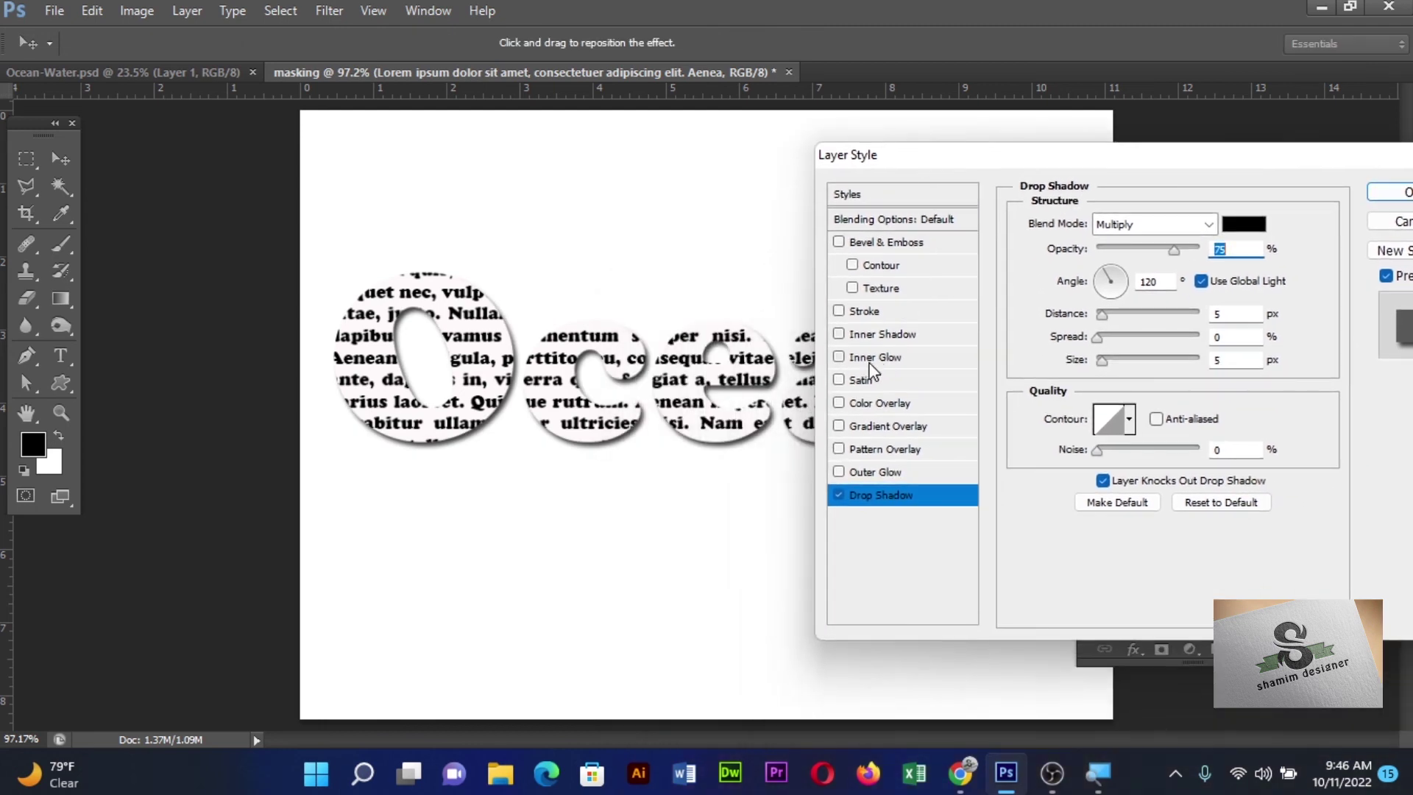
{"action": "left_click", "coordinate": [839, 335]}
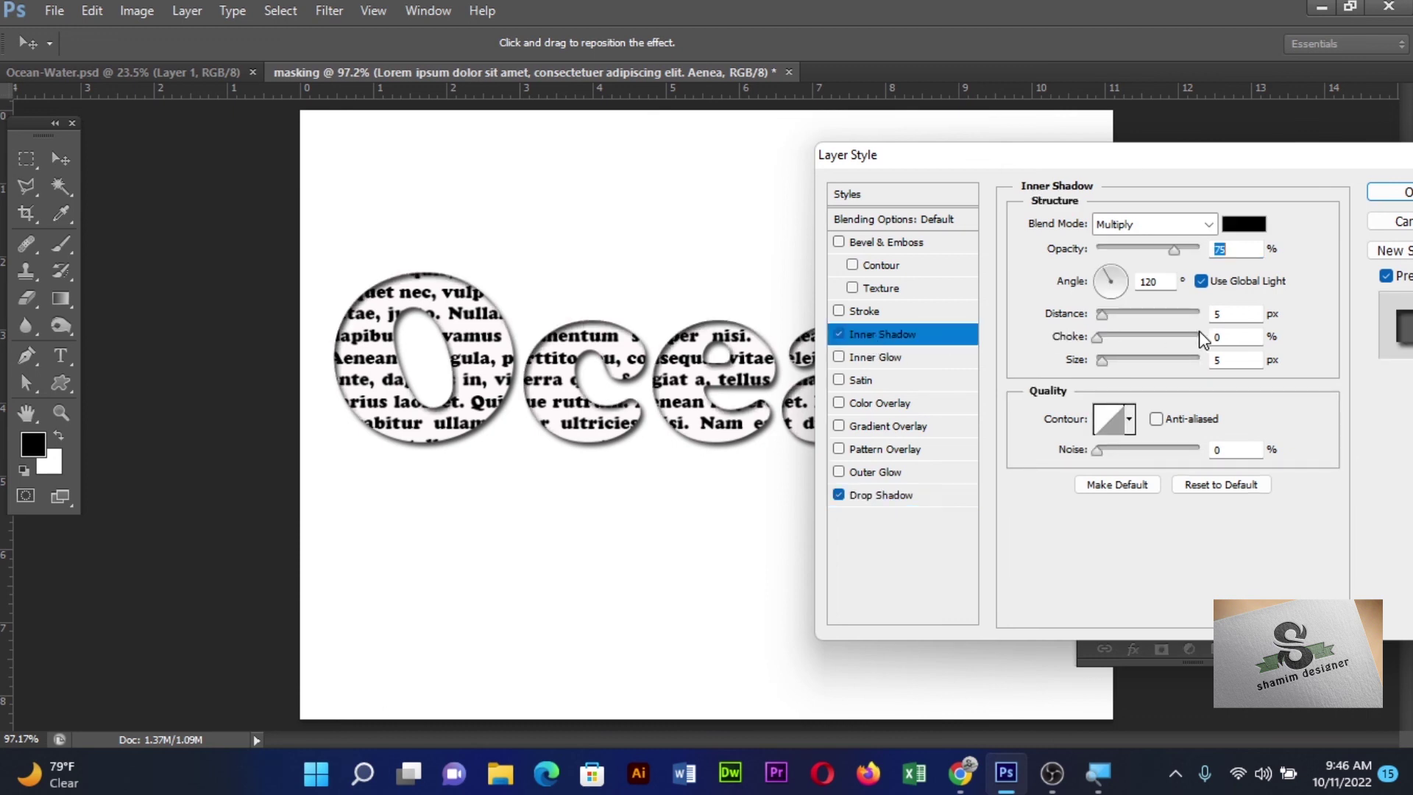
{"action": "left_click_drag", "start_coordinate": [1109, 281], "coordinate": [1131, 283]}
{"action": "left_click", "coordinate": [1126, 273]}
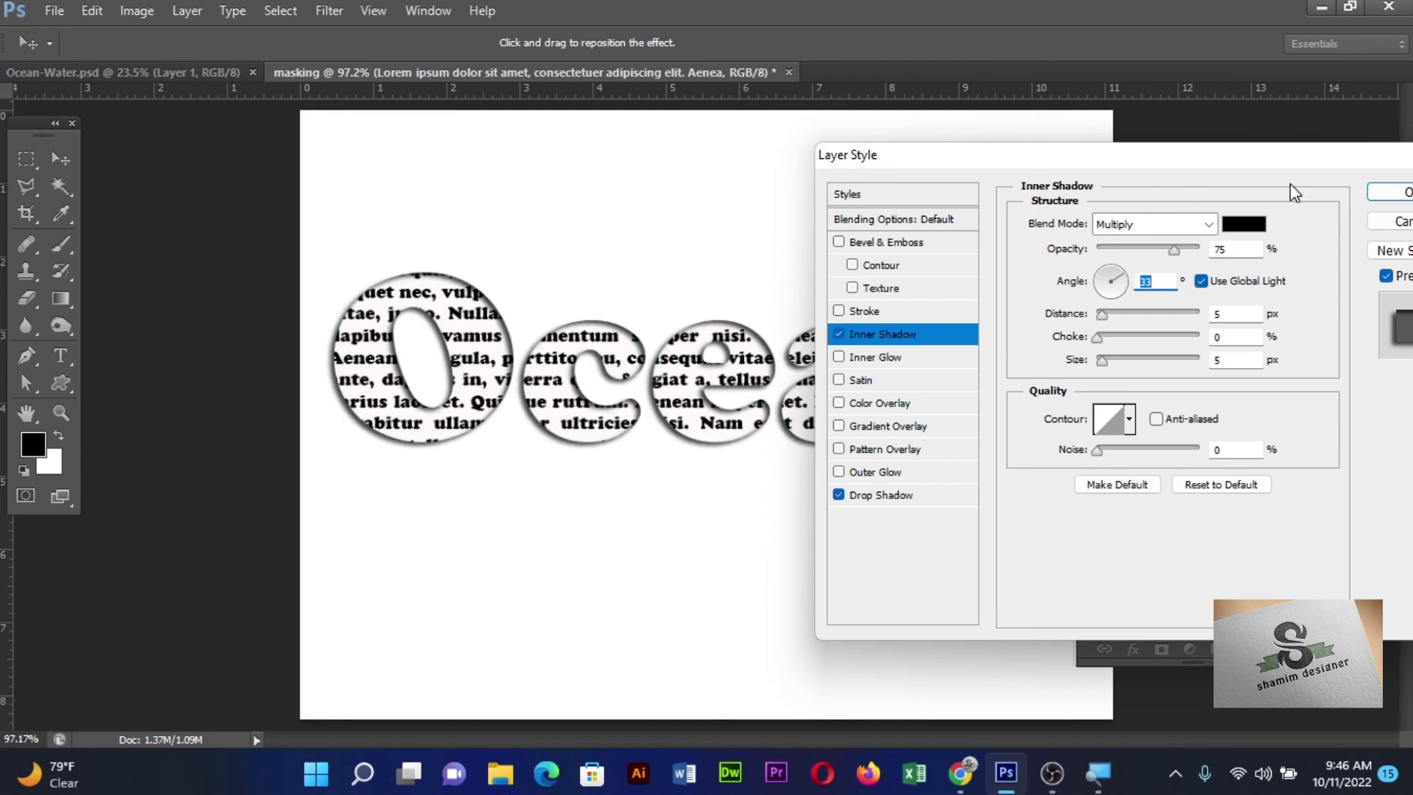
{"action": "left_click_drag", "start_coordinate": [1277, 144], "coordinate": [1193, 178]}
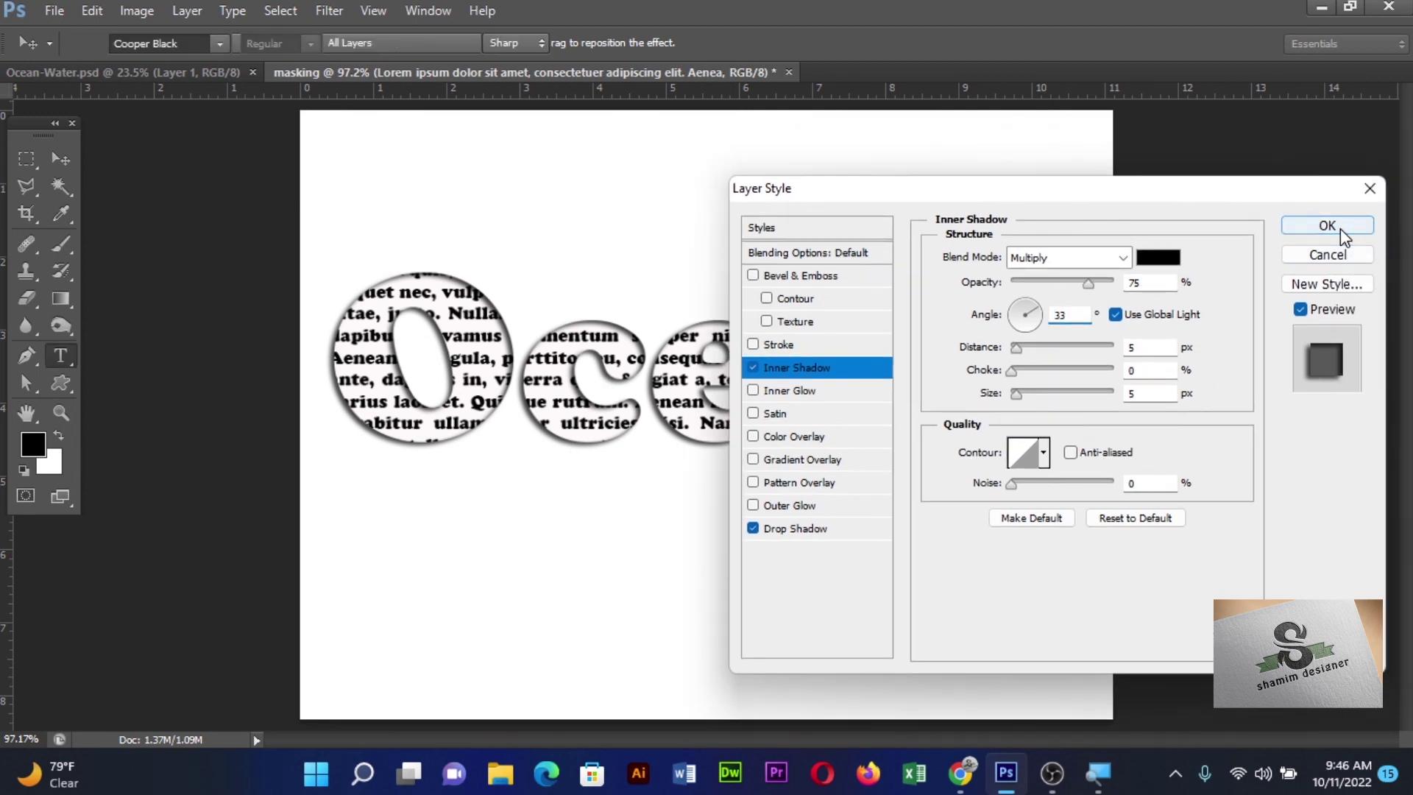
{"action": "left_click", "coordinate": [1340, 228]}
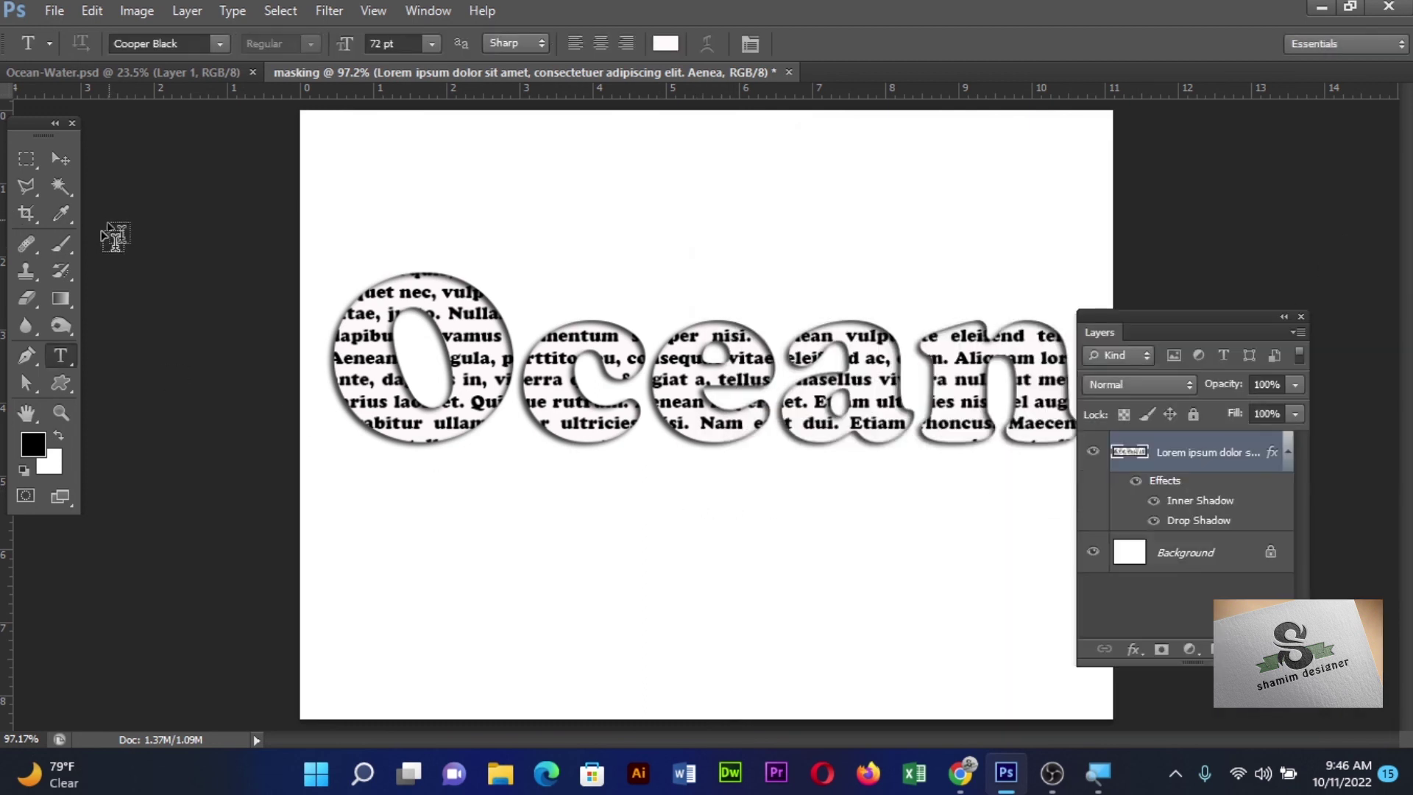
{"action": "left_click", "coordinate": [56, 391]}
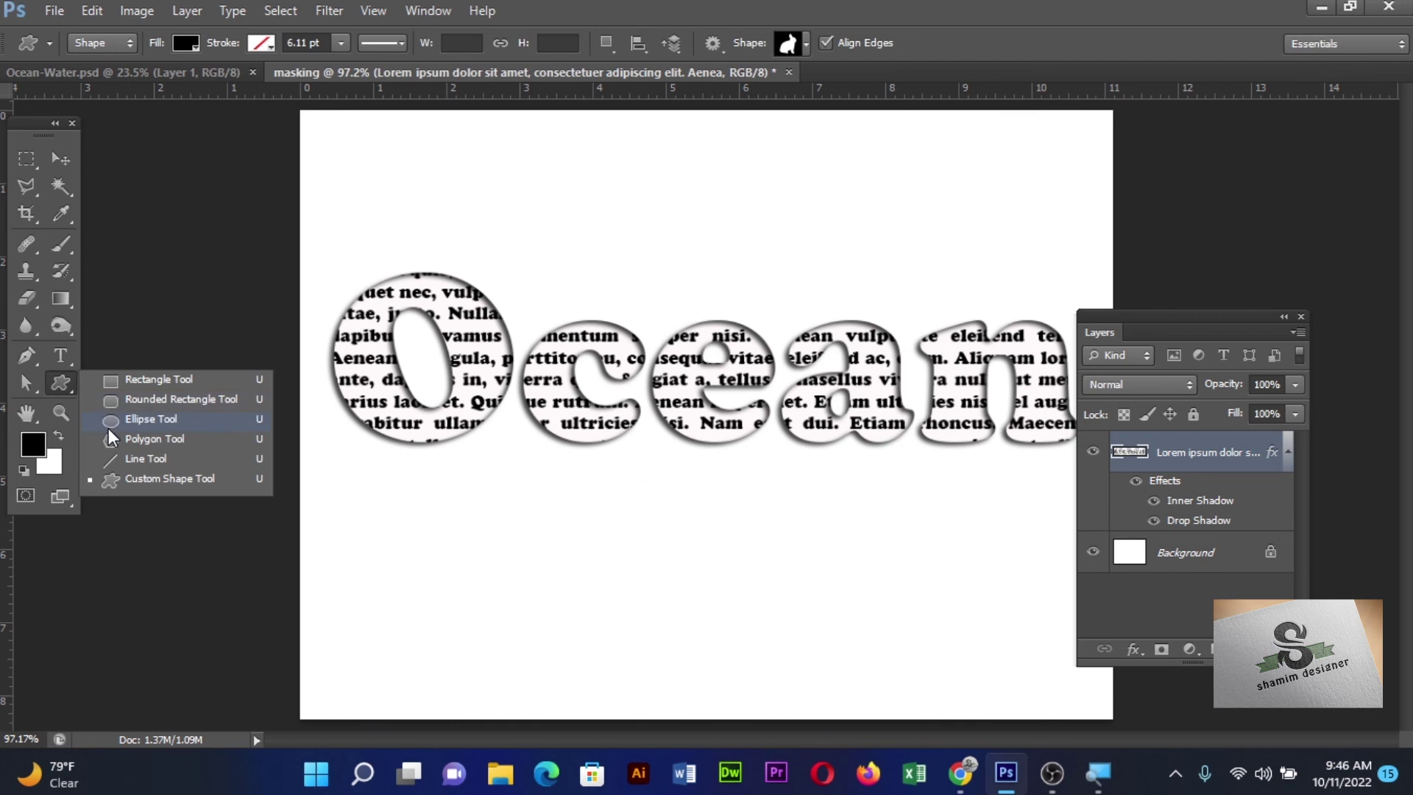
Draw a long flat ellipse beneath Ocean and Gaussian-blur it at radius 9.4
{"action": "left_click", "coordinate": [108, 421]}
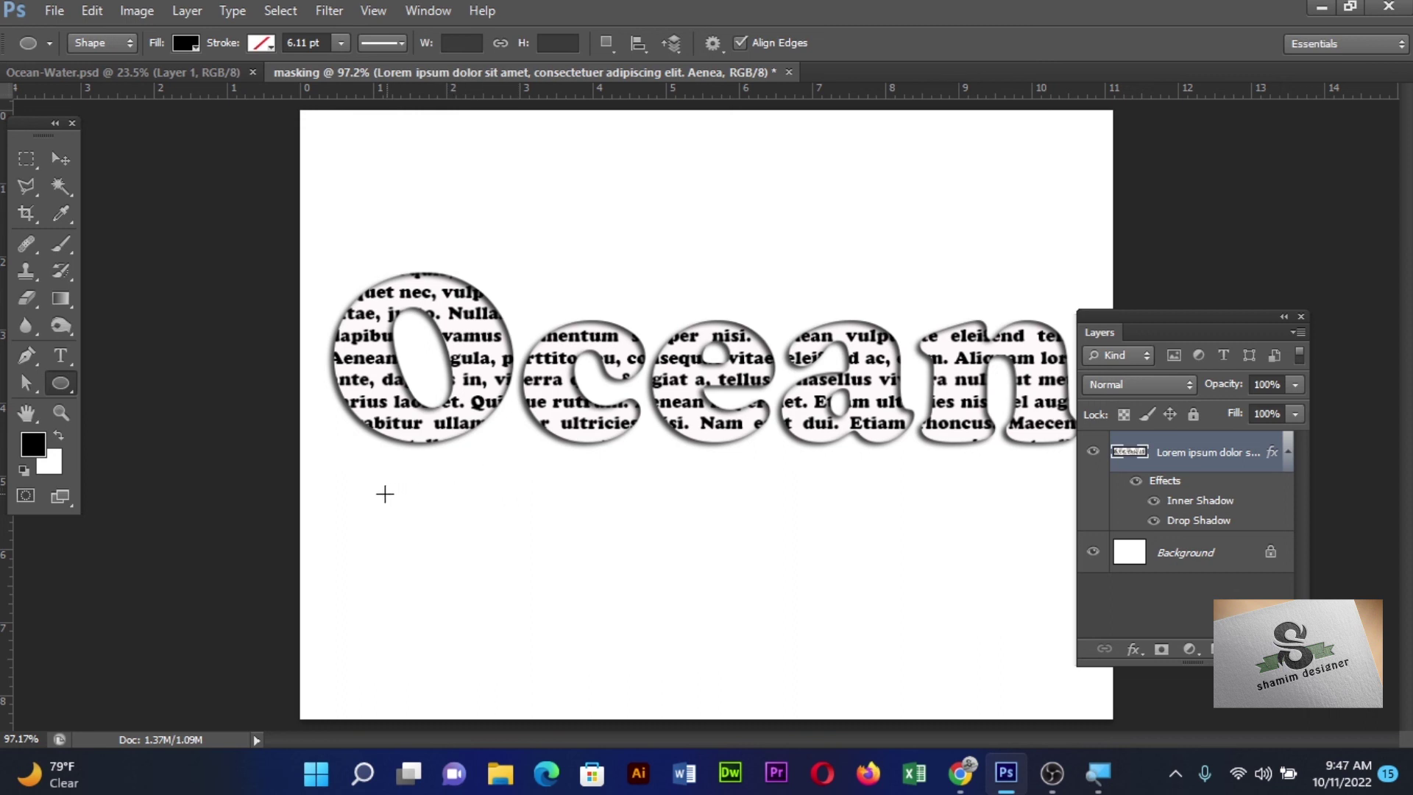
{"action": "left_click_drag", "start_coordinate": [383, 490], "coordinate": [1055, 500]}
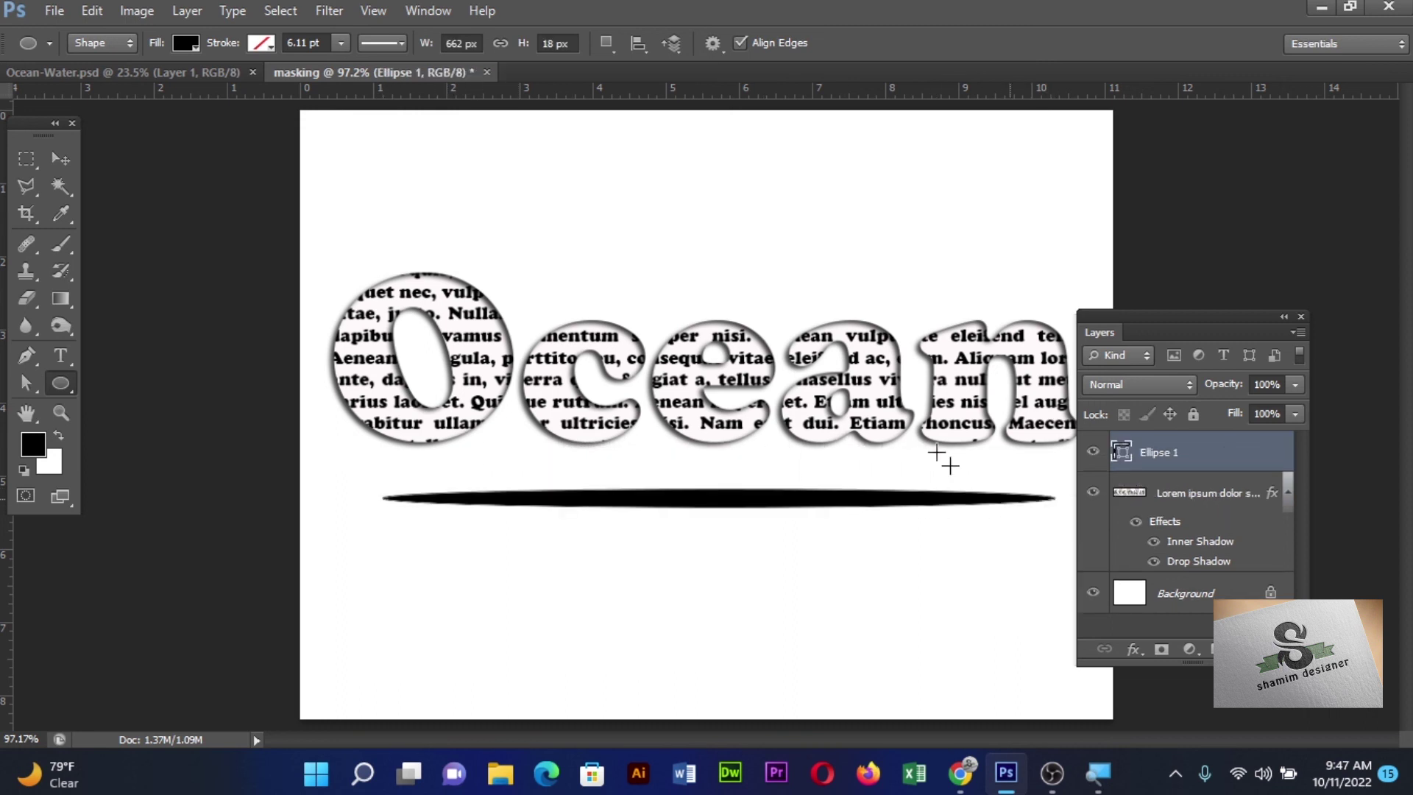
{"action": "left_click", "coordinate": [331, 12]}
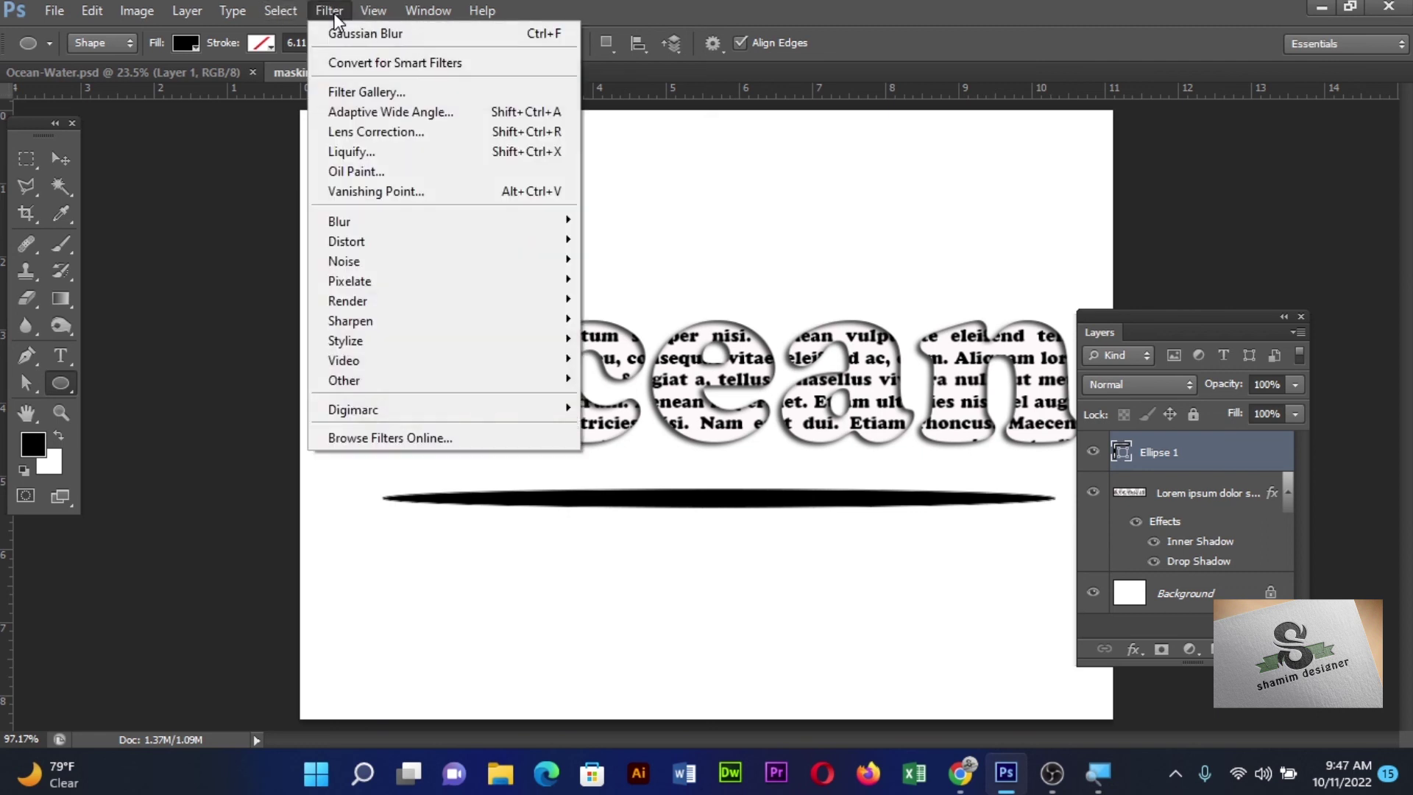
{"action": "mouse_move", "coordinate": [338, 221]}
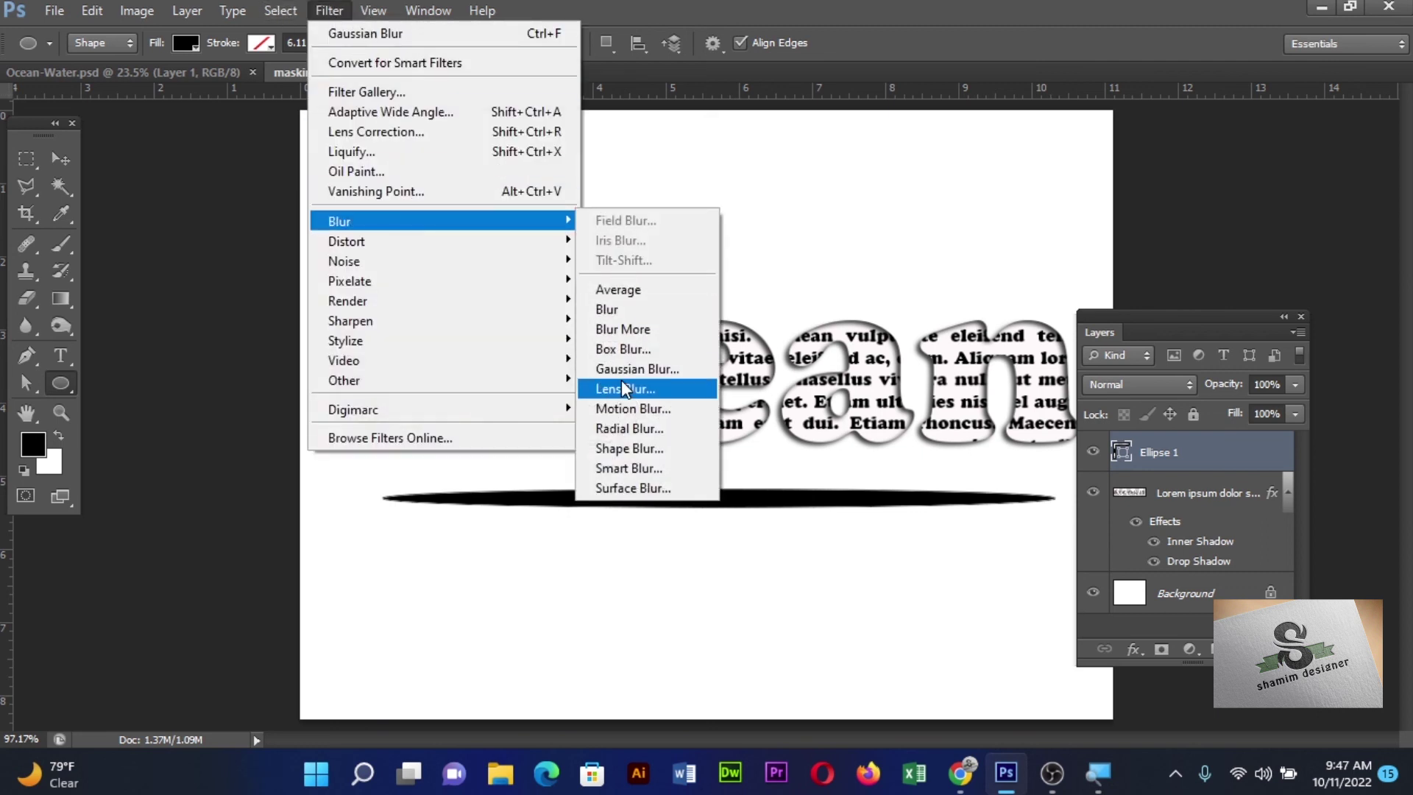
{"action": "left_click", "coordinate": [630, 371]}
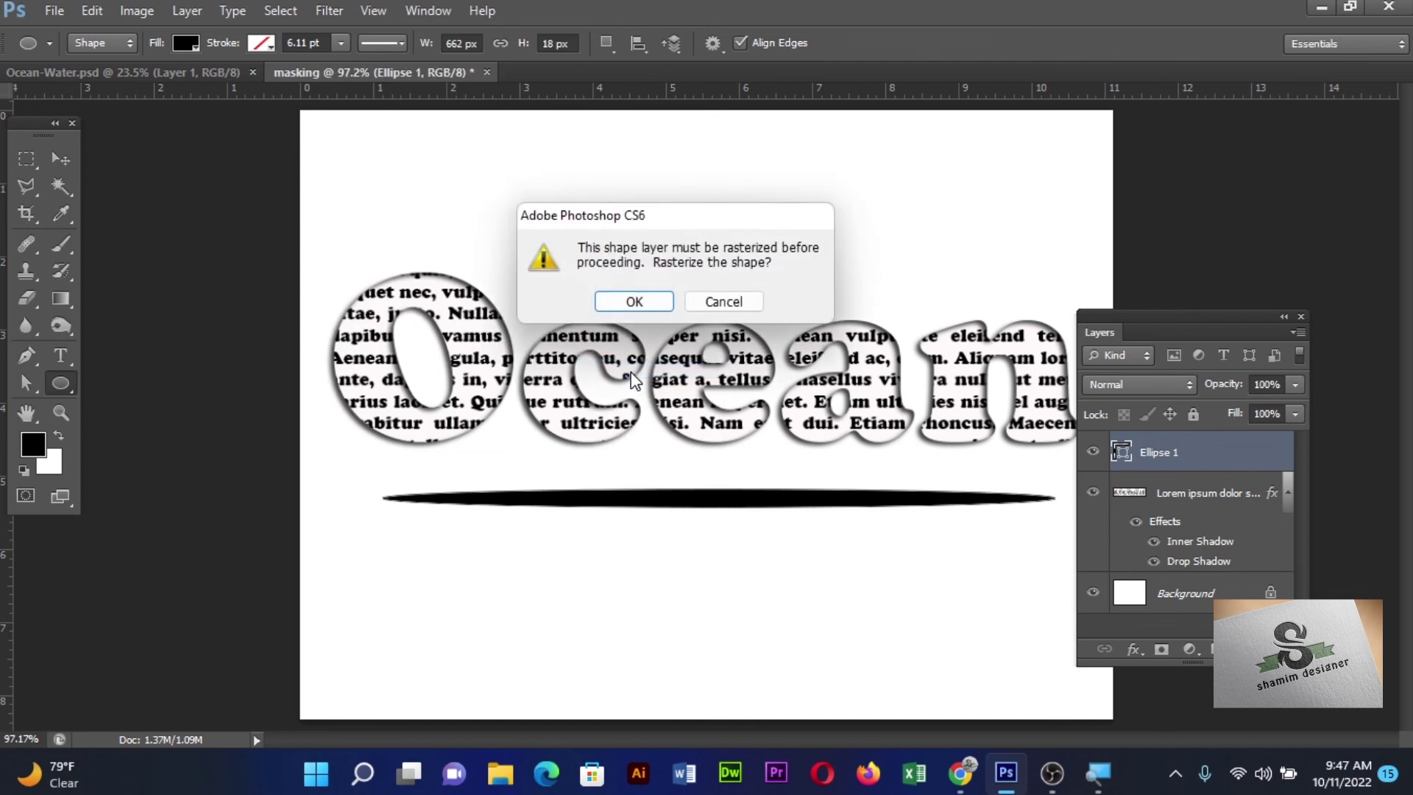
{"action": "left_click", "coordinate": [633, 301]}
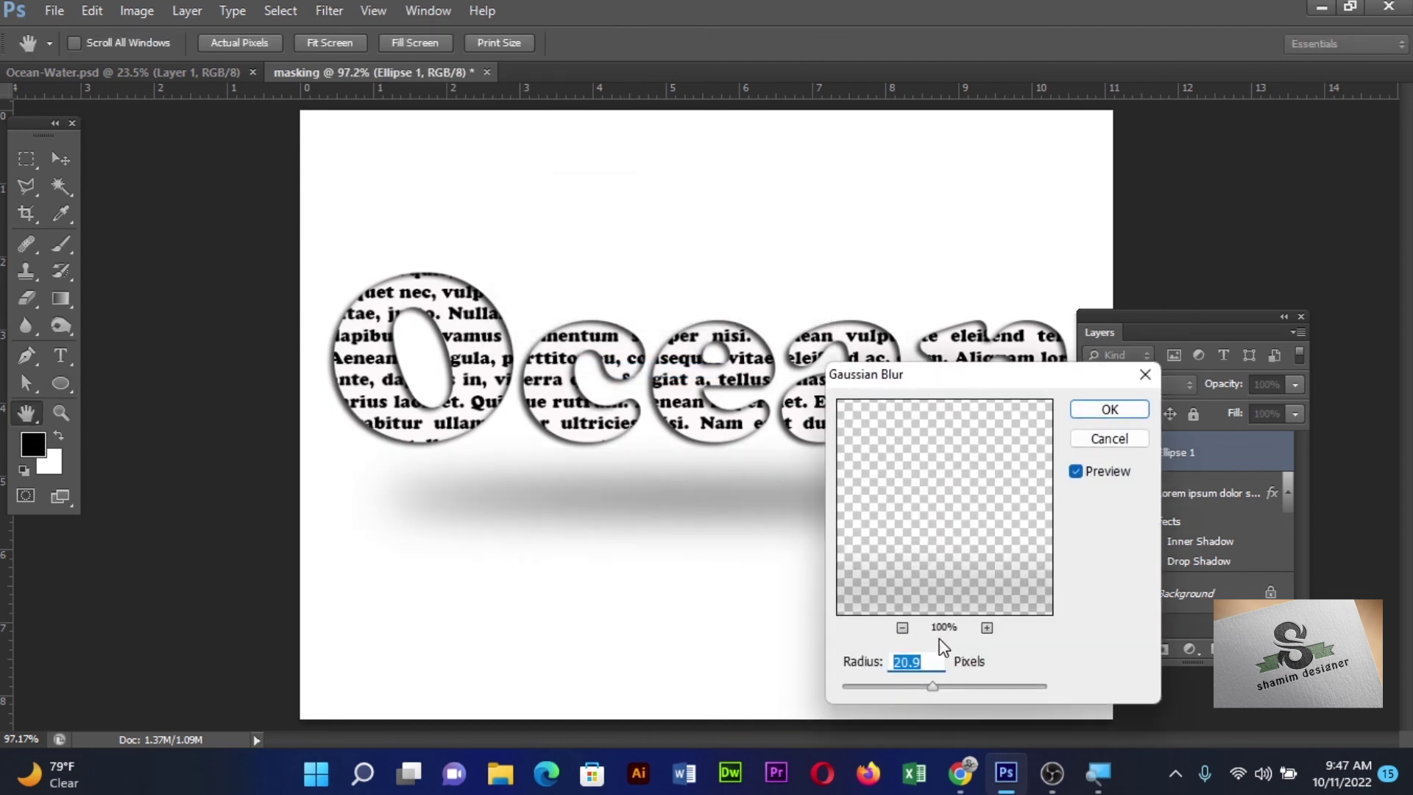
{"action": "left_click_drag", "start_coordinate": [935, 686], "coordinate": [925, 685]}
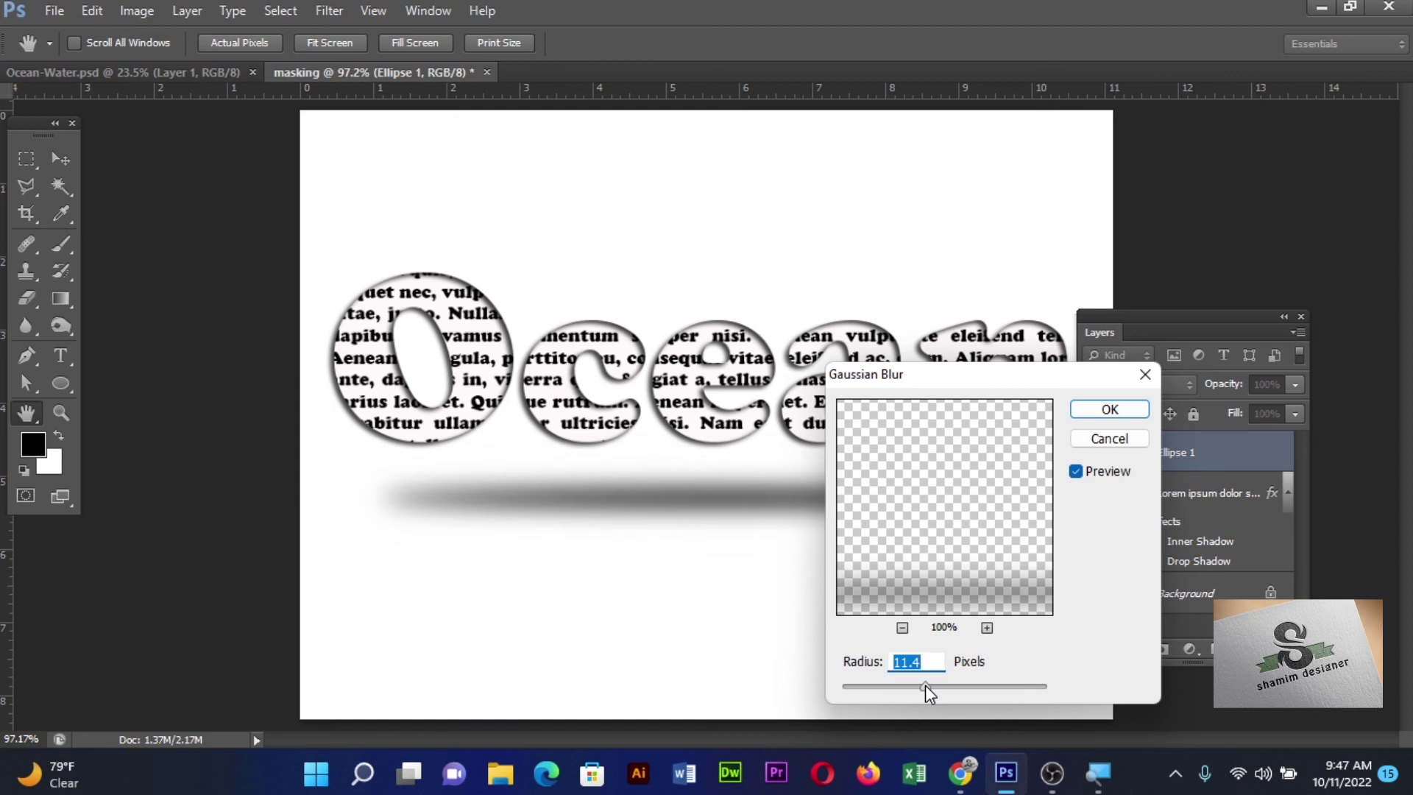
{"action": "left_click_drag", "start_coordinate": [927, 685], "coordinate": [921, 684]}
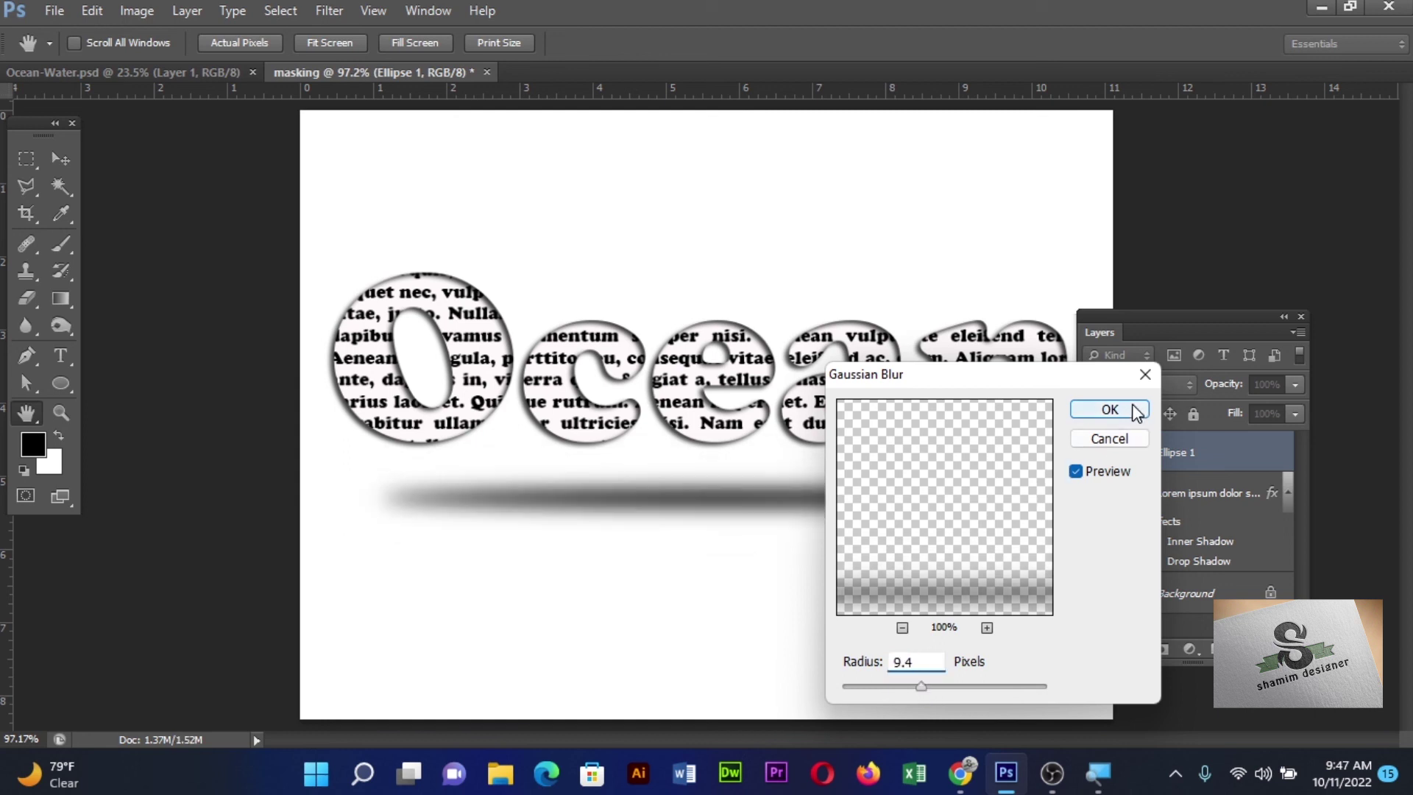
{"action": "left_click", "coordinate": [1109, 409]}
Lower the ellipse shadow layer's opacity to 75%
{"action": "left_click", "coordinate": [1295, 413]}
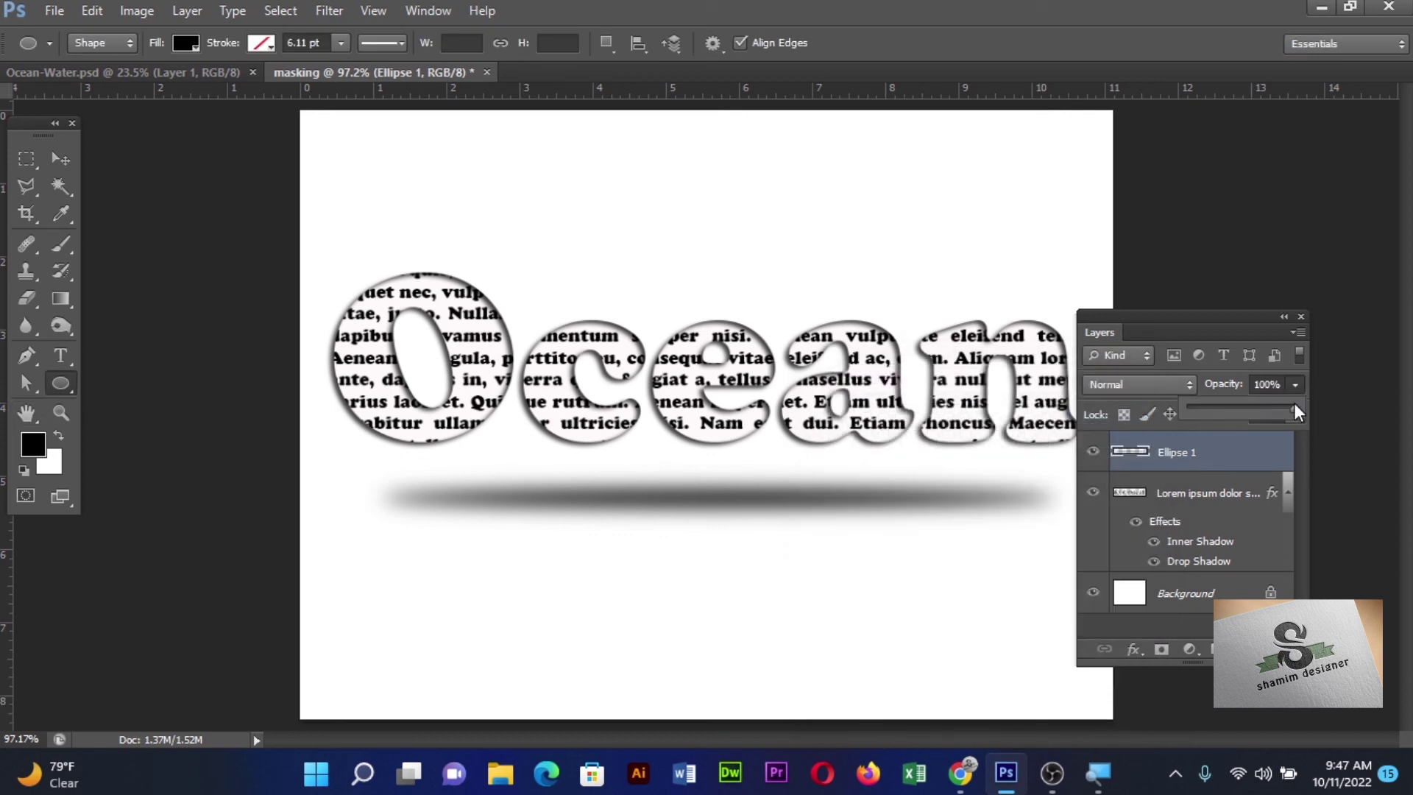
{"action": "left_click_drag", "start_coordinate": [1285, 406], "coordinate": [1268, 407]}
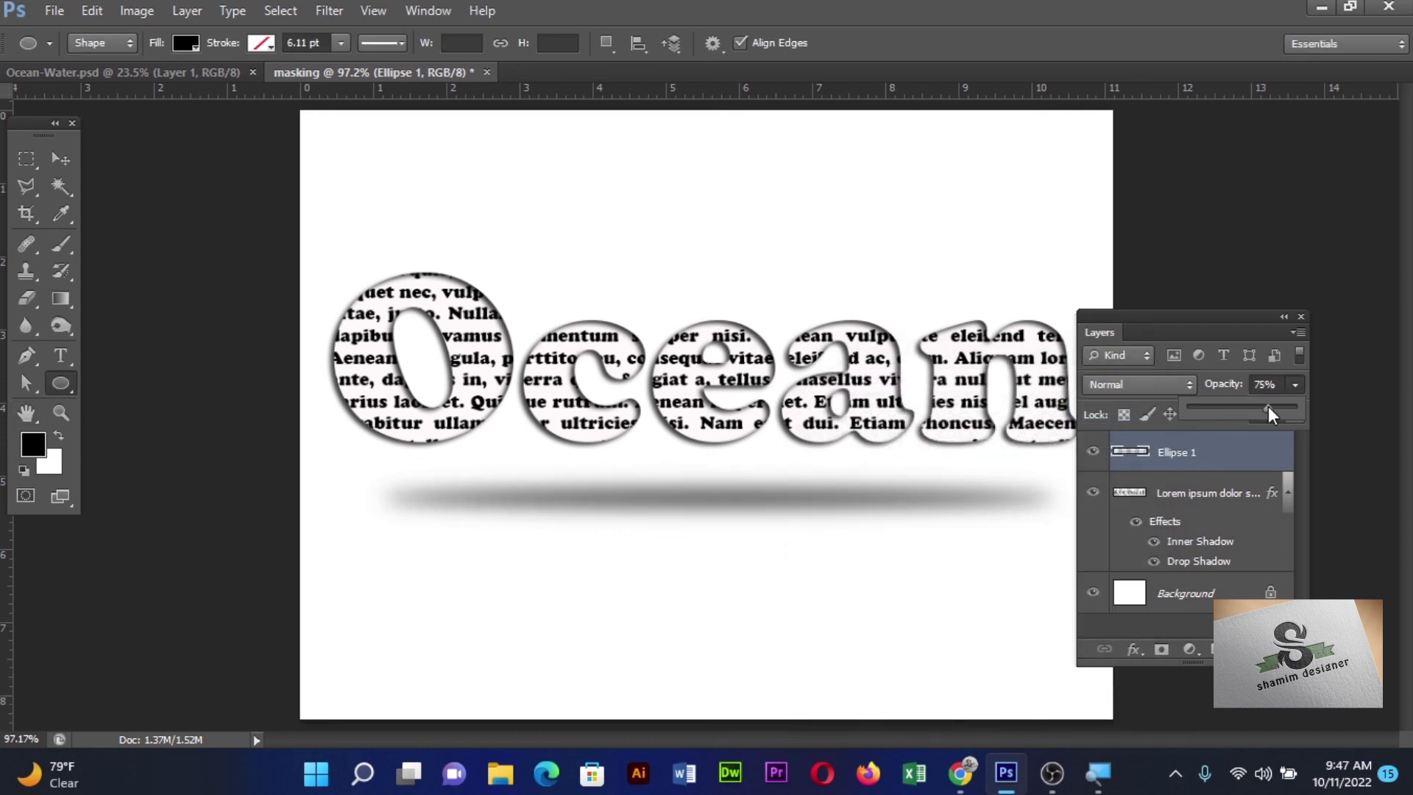
{"action": "left_click", "coordinate": [1284, 316]}
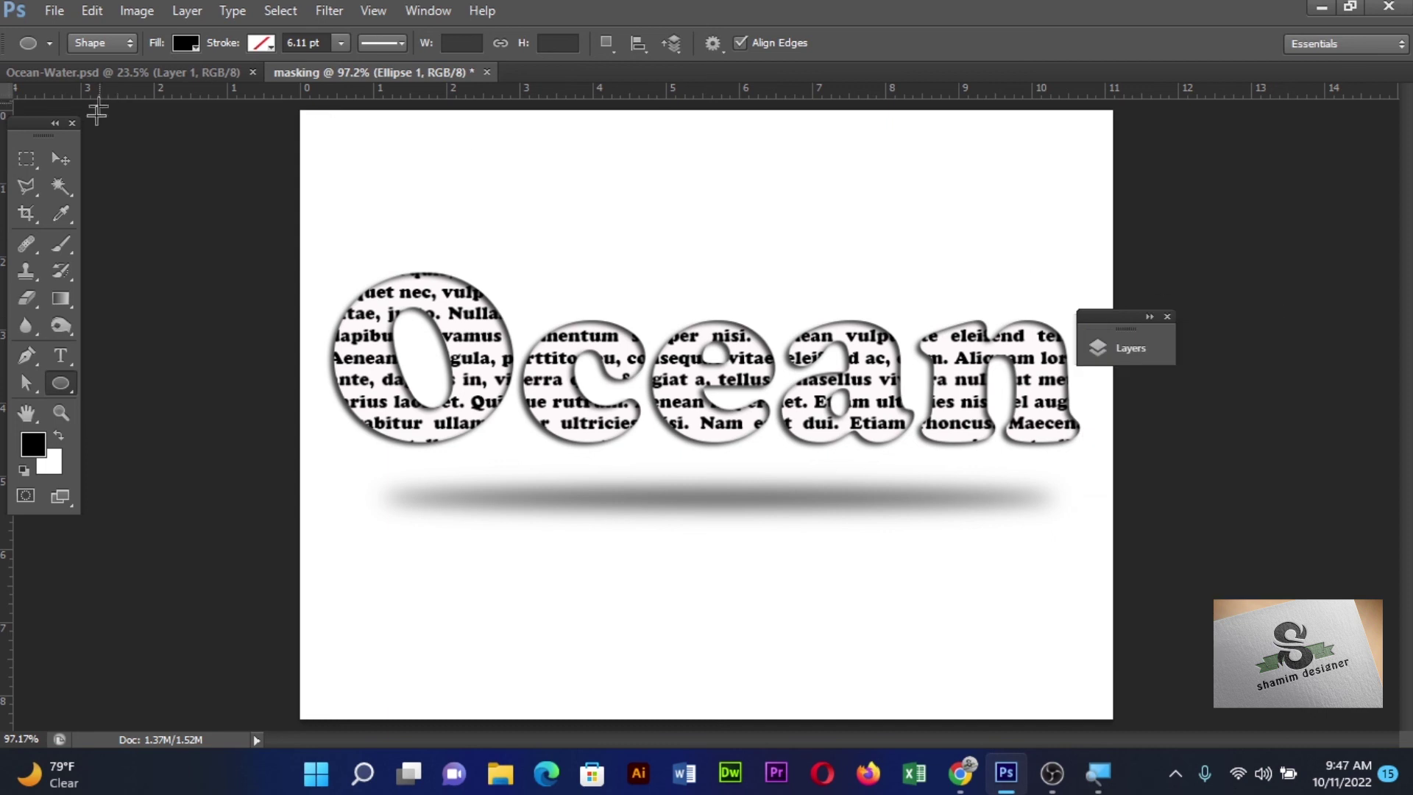
{"action": "left_click", "coordinate": [64, 157]}
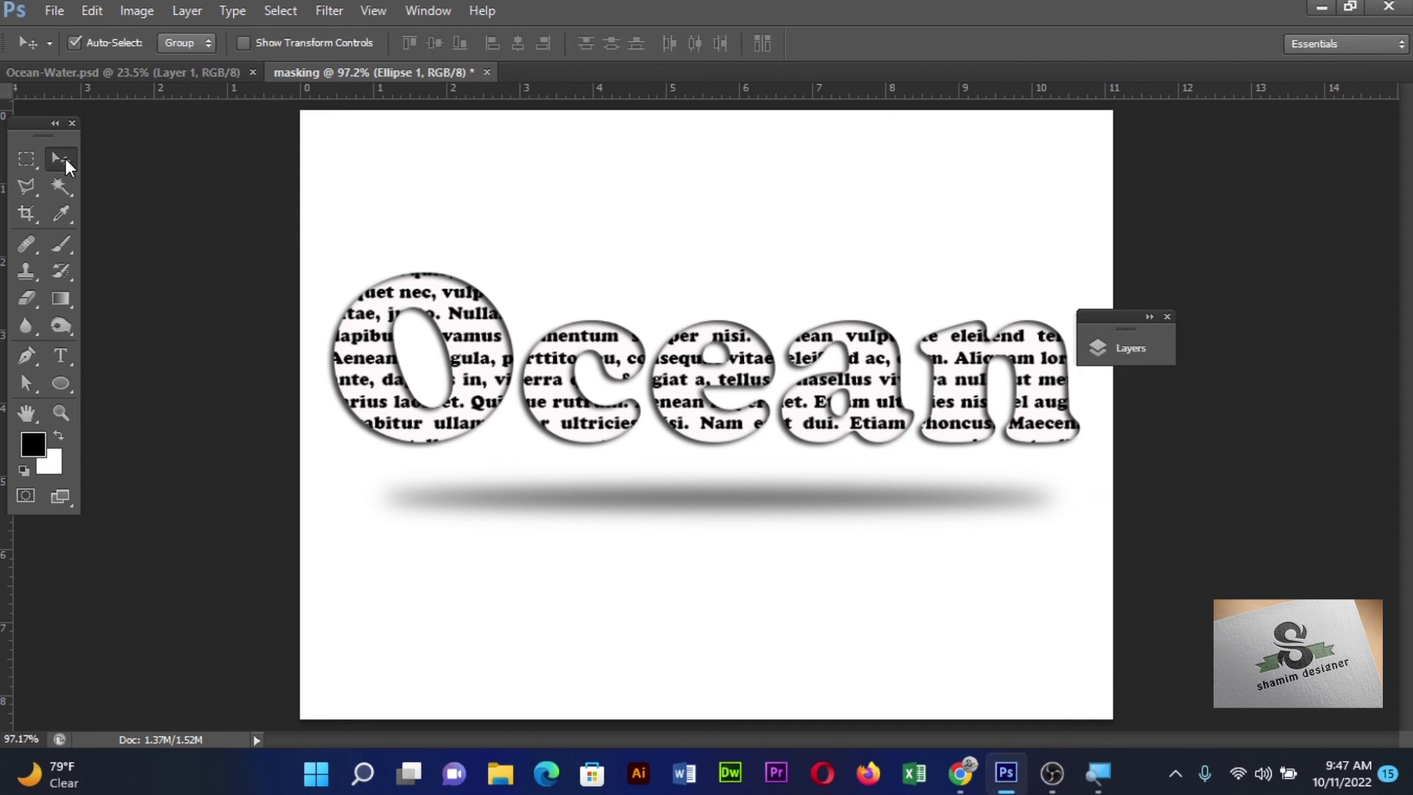